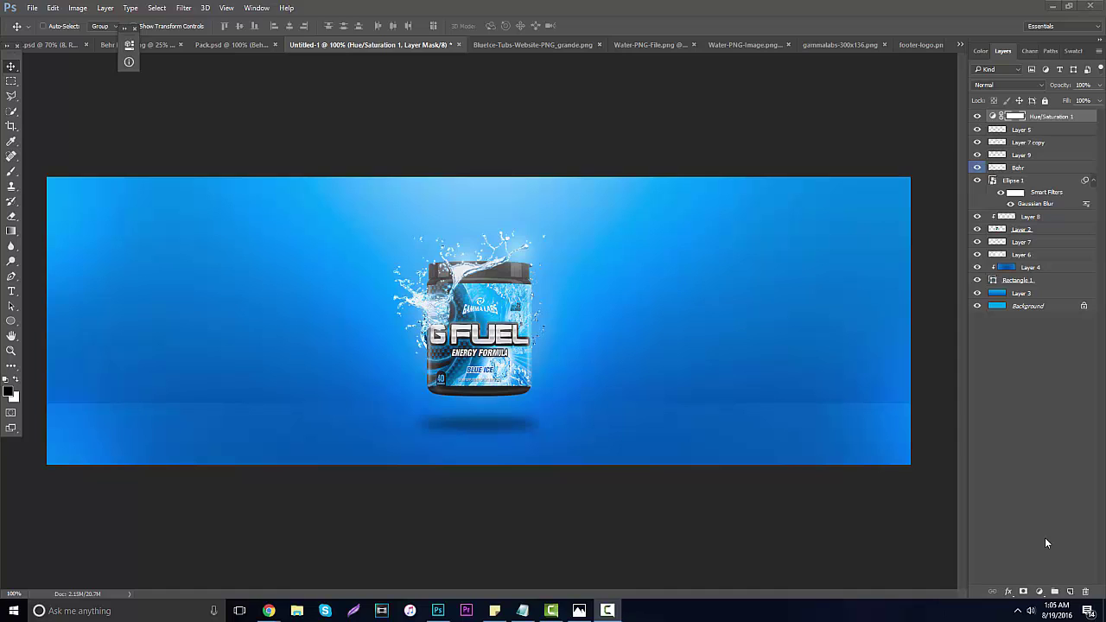
- Delete all the layers above the Background layer, leaving only the plain blue banner
{"action": "left_click", "coordinate": [1024, 294]}
{"action": "left_click", "coordinate": [1027, 295], "text": "shift"}
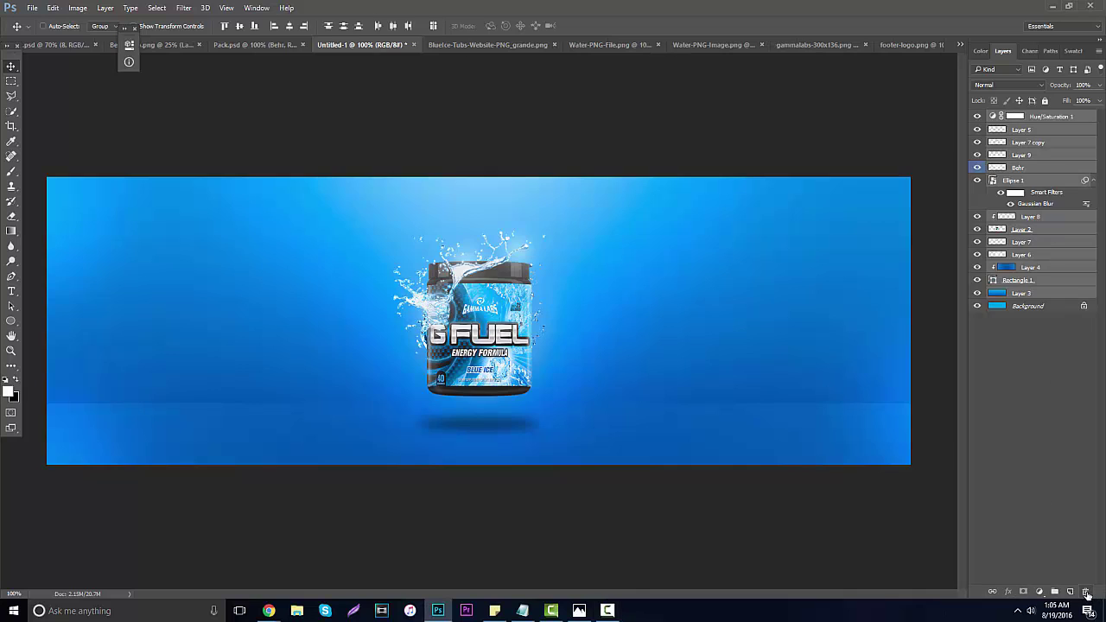
{"action": "key", "text": "Delete"}
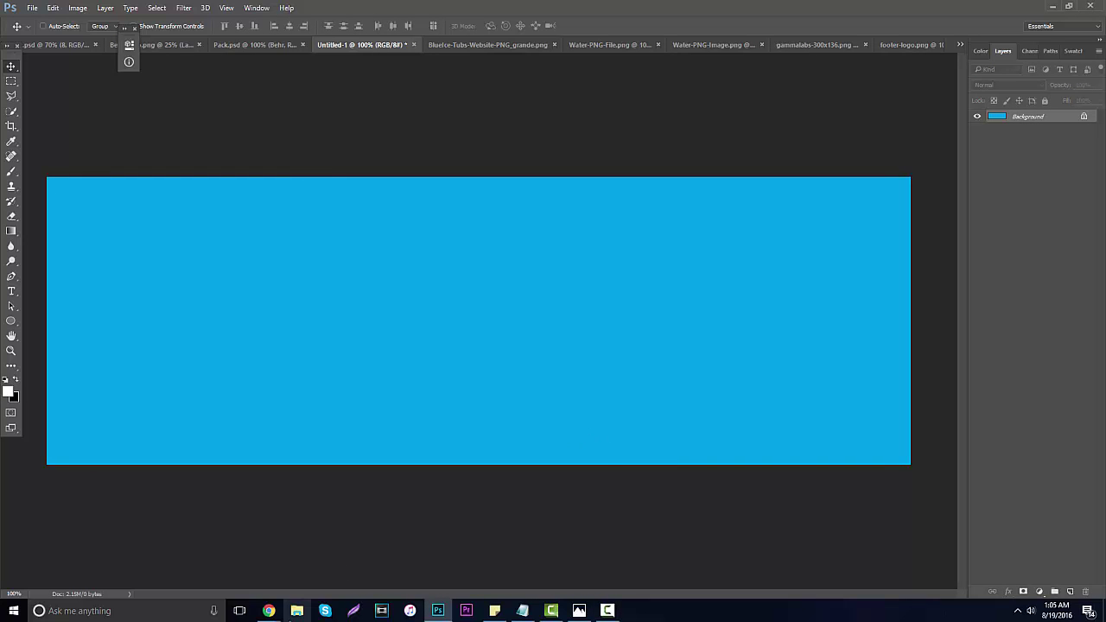
- Switch to Chrome and look through the "gfuel png" image results for tub and logo pictures
{"action": "mouse_move", "coordinate": [269, 610]}
{"action": "left_click", "coordinate": [258, 584]}
{"action": "scroll", "coordinate": [224, 390], "scroll_direction": "up", "scroll_amount": 3}
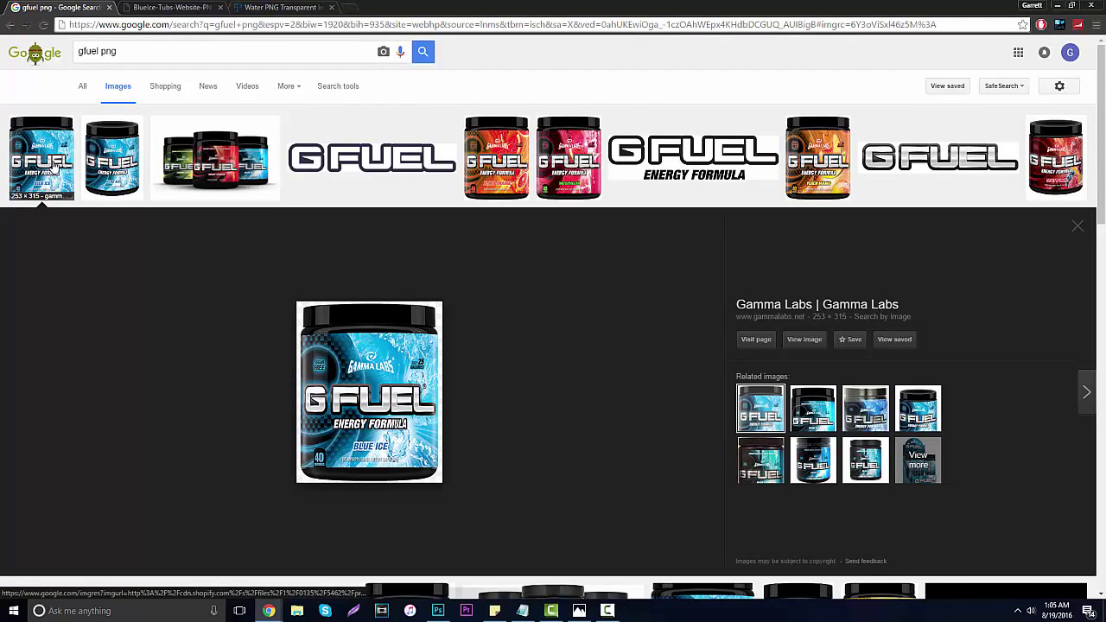
{"action": "scroll", "coordinate": [98, 222], "scroll_direction": "down", "scroll_amount": 8}
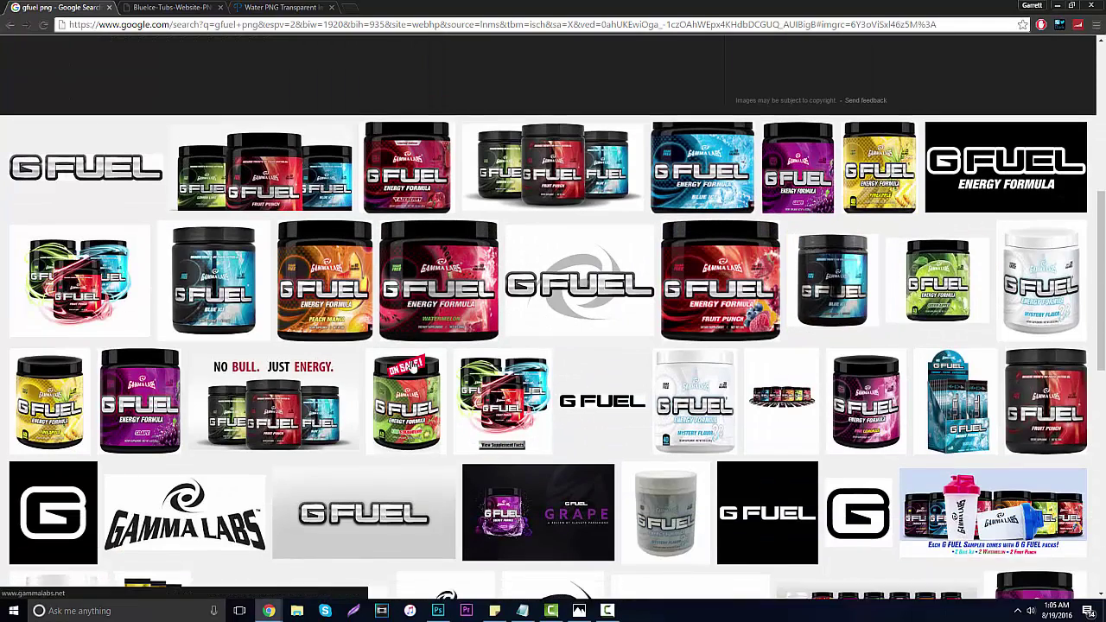
{"action": "scroll", "coordinate": [398, 393], "scroll_direction": "down", "scroll_amount": 2}
{"action": "scroll", "coordinate": [420, 387], "scroll_direction": "down", "scroll_amount": 2}
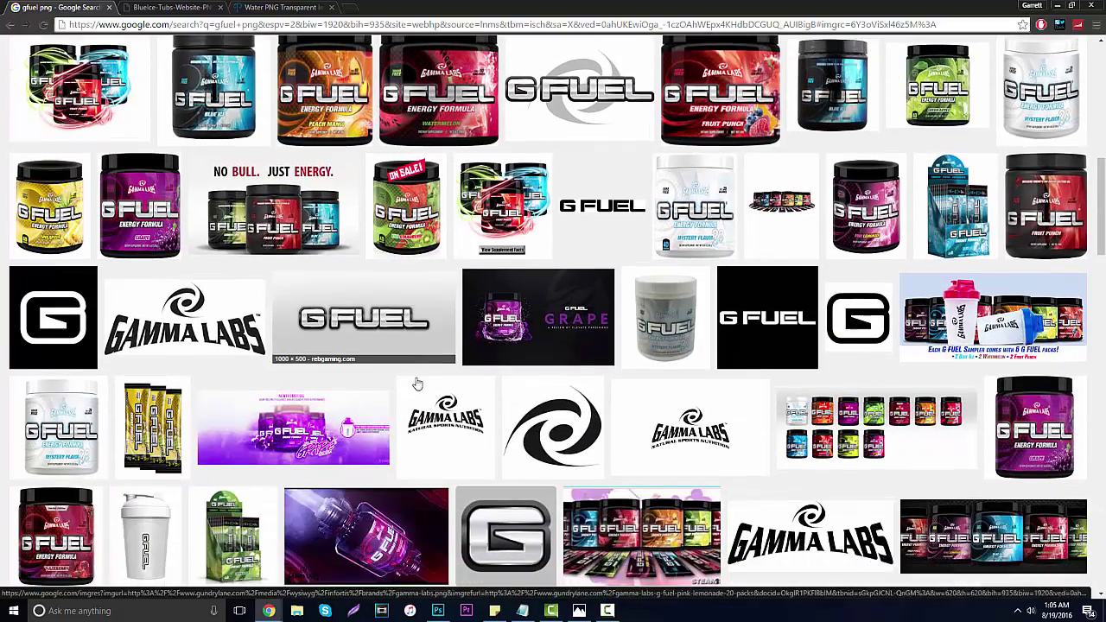
{"action": "scroll", "coordinate": [440, 375], "scroll_direction": "up", "scroll_amount": 4}
{"action": "scroll", "coordinate": [458, 367], "scroll_direction": "down", "scroll_amount": 4}
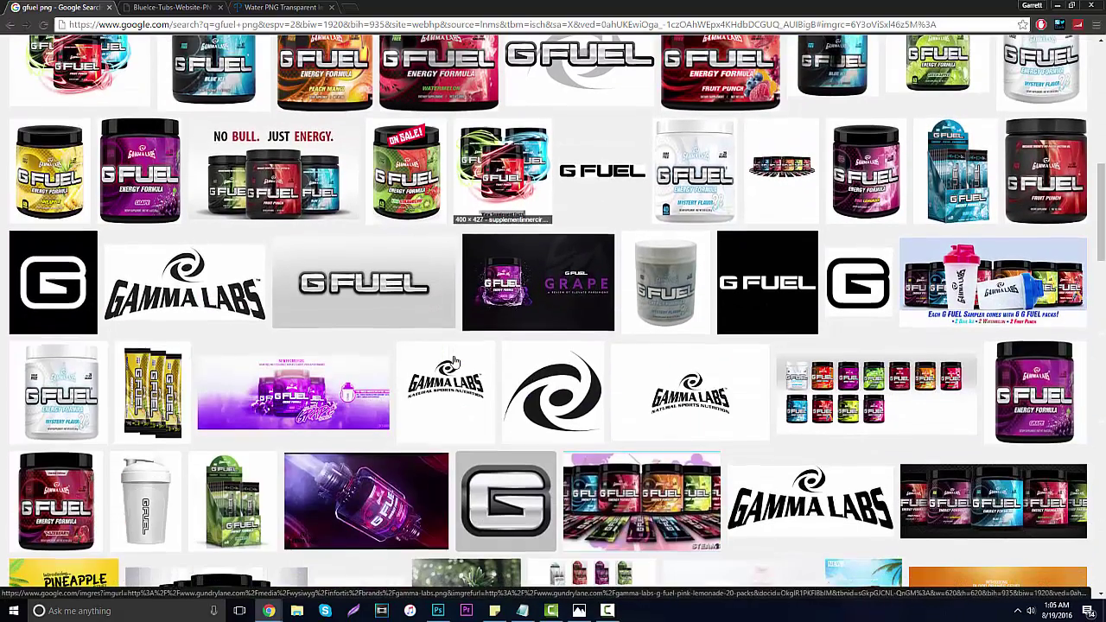
- Back in Photoshop, copy the tub from BlueIce-Tubs-Website-PNG_grande.png into the Untitled-1 banner, scale it down and centre it
{"action": "left_click", "coordinate": [439, 611]}
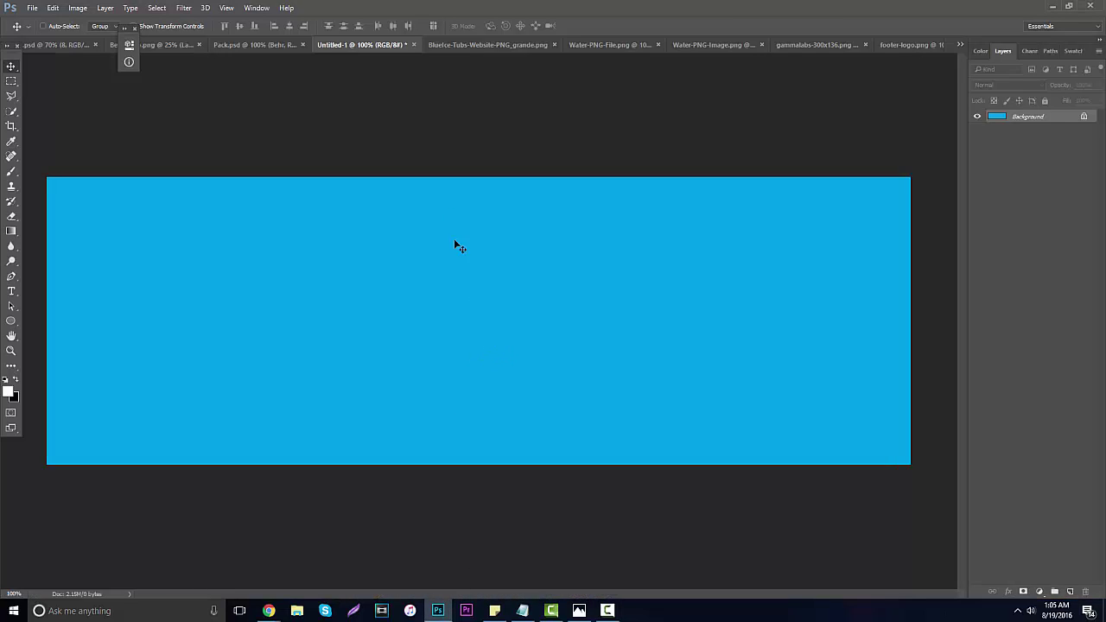
{"action": "left_click", "coordinate": [478, 44]}
{"action": "left_click_drag", "start_coordinate": [403, 255], "coordinate": [459, 272]}
{"action": "key", "text": "ctrl+t"}
{"action": "left_click_drag", "start_coordinate": [550, 246], "coordinate": [474, 284]}
{"action": "left_click_drag", "start_coordinate": [488, 347], "coordinate": [511, 303]}
{"action": "key", "text": "Return"}
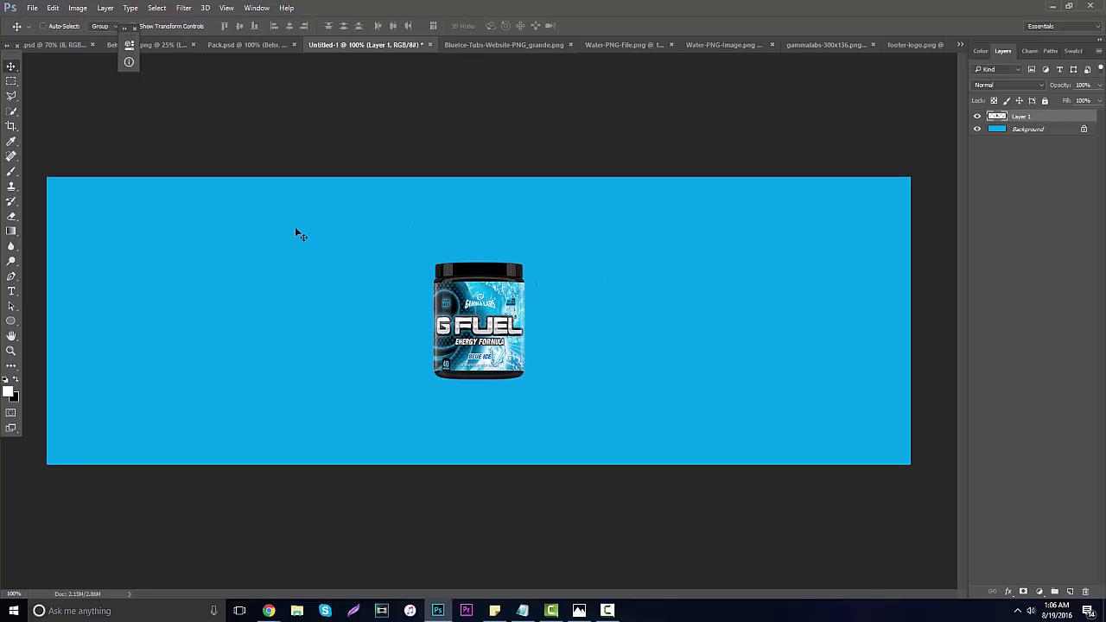
- Set the foreground colour to the light blue 00a3ee, sampled from the canvas
{"action": "left_click", "coordinate": [10, 393]}
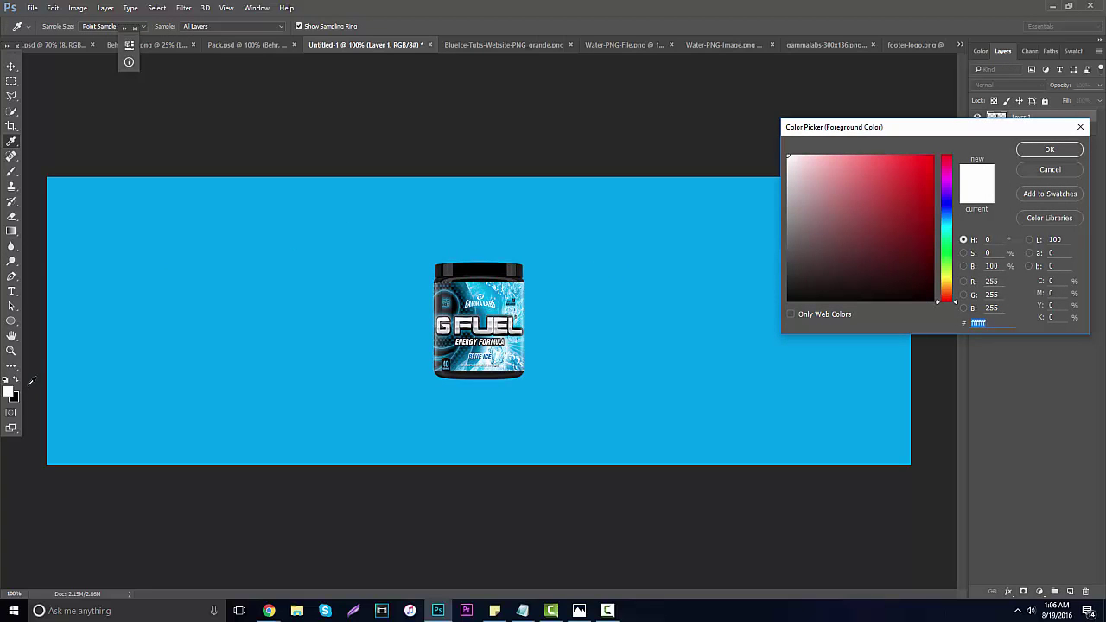
{"action": "left_click", "coordinate": [479, 286]}
{"action": "left_click", "coordinate": [424, 242]}
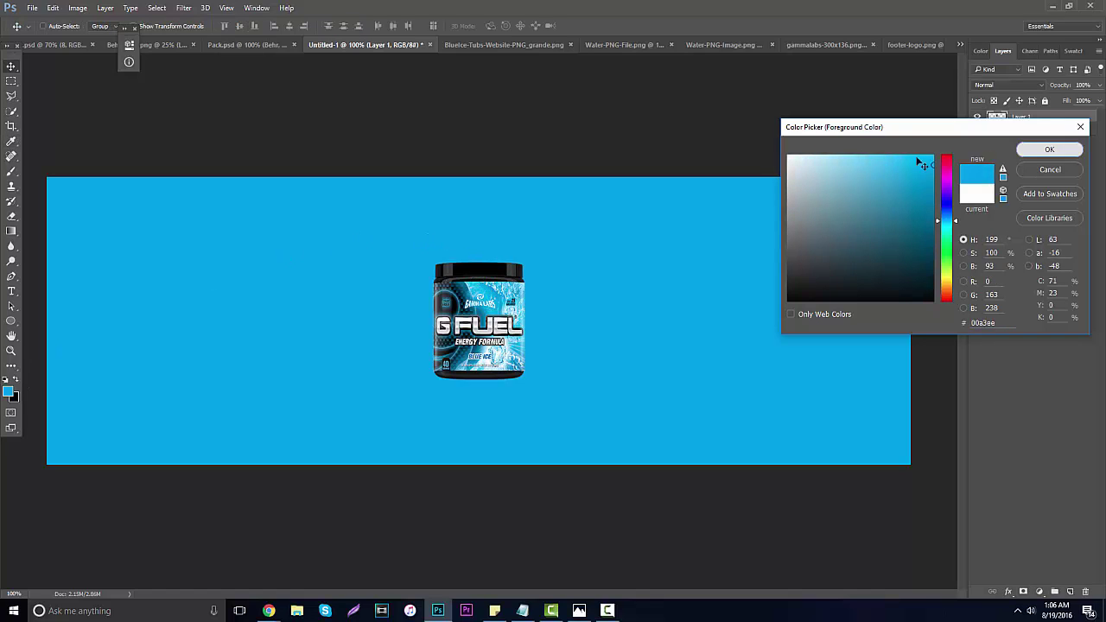
{"action": "left_click", "coordinate": [1049, 149]}
- Set the background colour to a dark blue, starting from the sampled foreground blue and shifting its hue and shade
{"action": "left_click", "coordinate": [15, 398]}
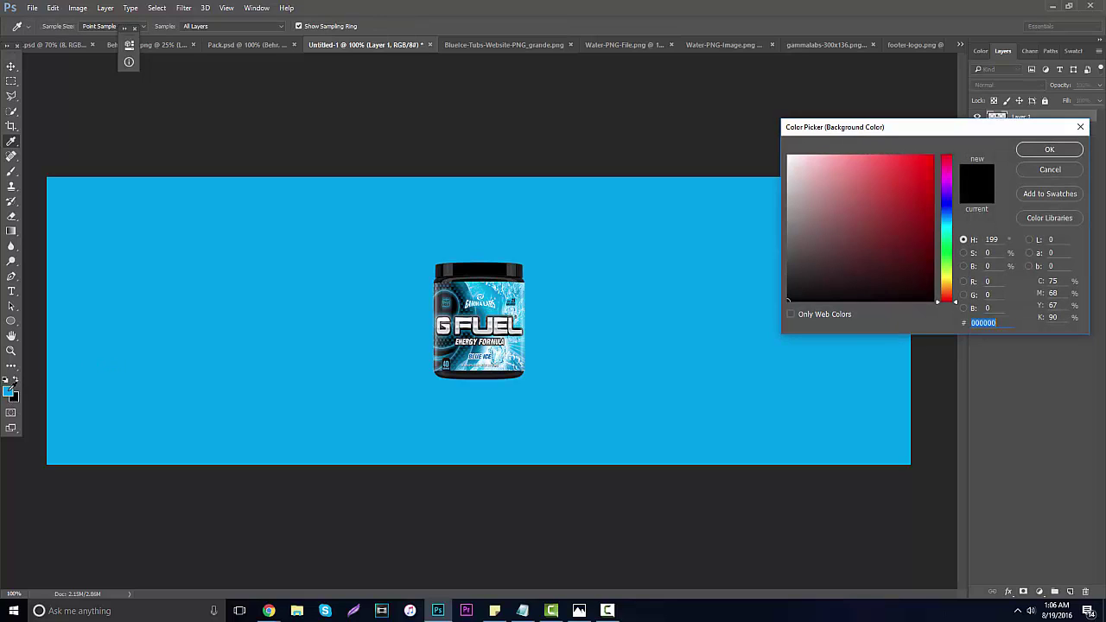
{"action": "left_click", "coordinate": [11, 389]}
{"action": "left_click_drag", "start_coordinate": [949, 223], "coordinate": [933, 199]}
{"action": "left_click", "coordinate": [1044, 150]}
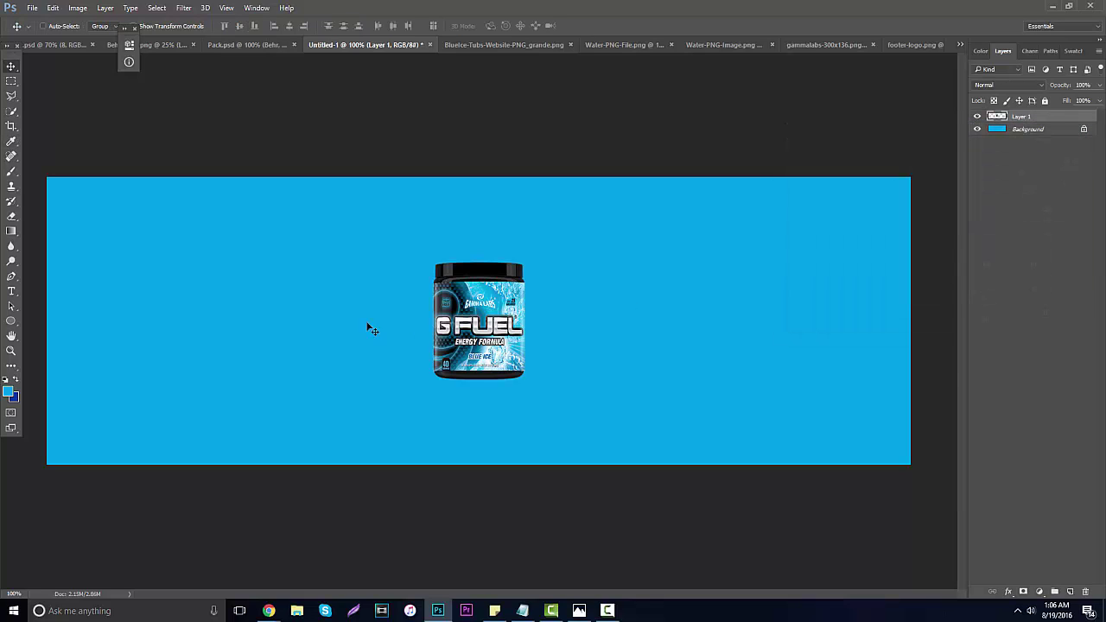
- Add a new empty layer above the tub layer and activate the Gradient tool
{"action": "left_click", "coordinate": [1069, 592]}
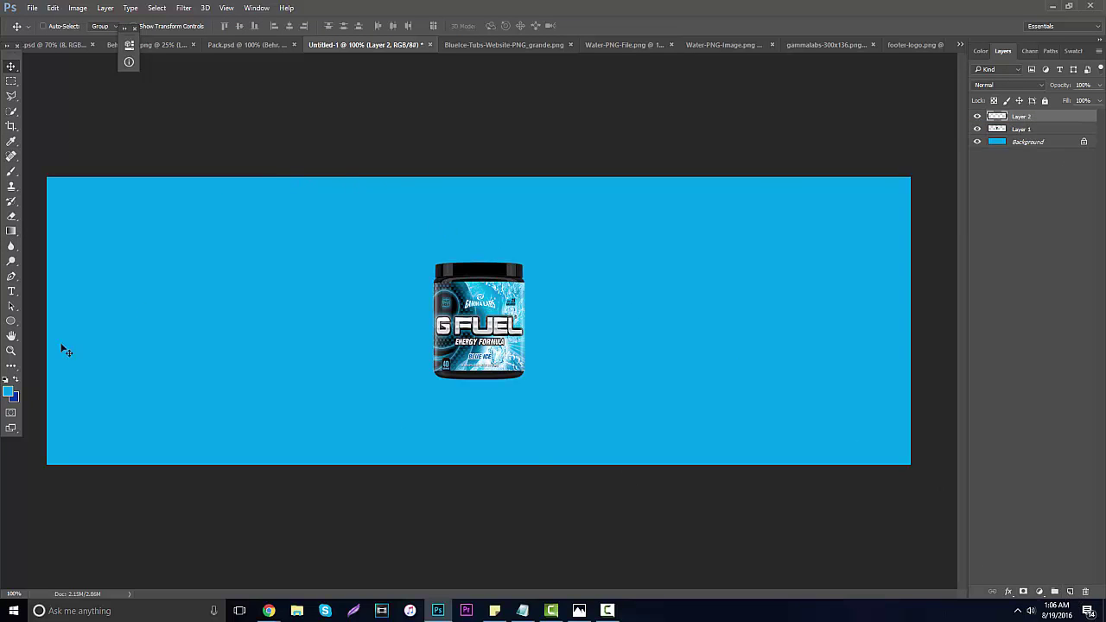
{"action": "left_click", "coordinate": [13, 234]}
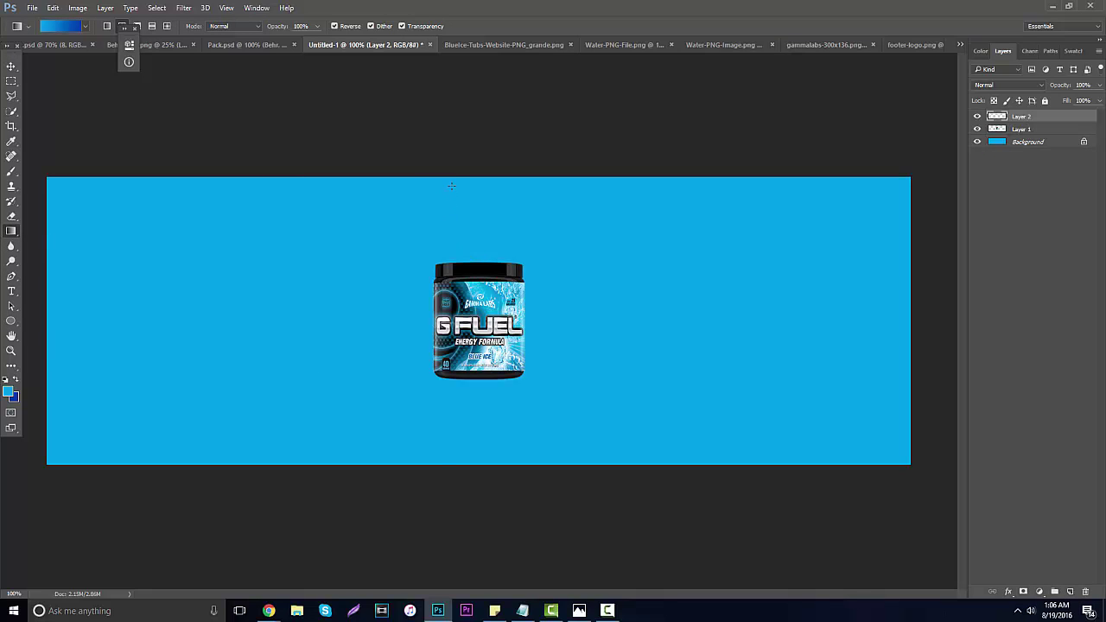
- Try gradients of different lengths running upward across the banner on the new layer, undoing each one
{"action": "left_click_drag", "start_coordinate": [434, 573], "coordinate": [433, 147]}
{"action": "key", "text": "ctrl+z"}
{"action": "left_click_drag", "start_coordinate": [463, 586], "coordinate": [450, 48]}
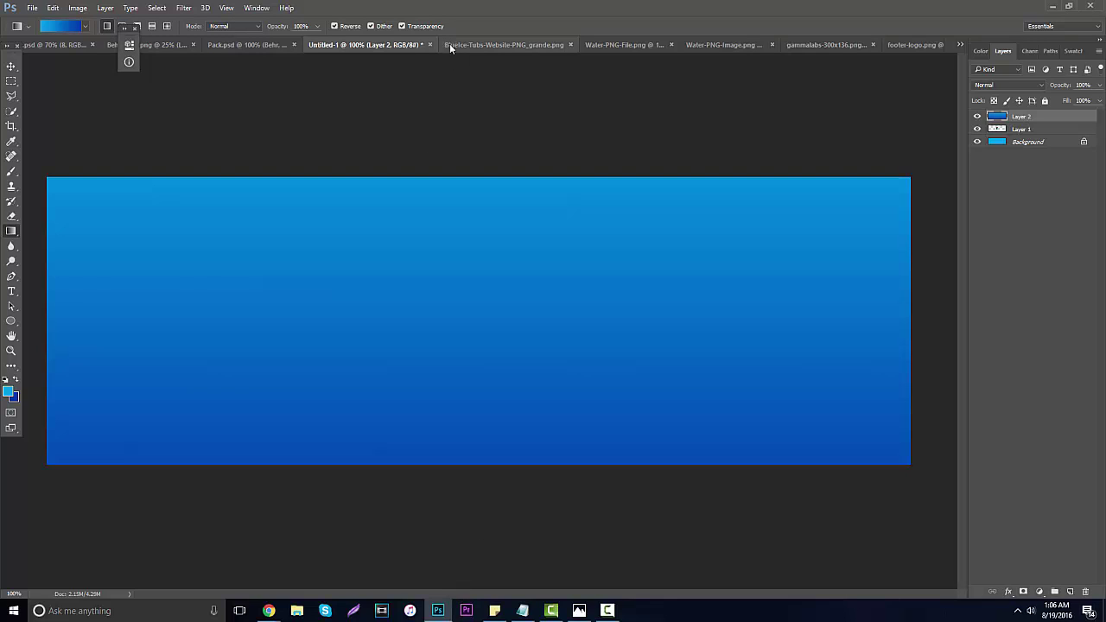
{"action": "key", "text": "ctrl+z"}
{"action": "left_click_drag", "start_coordinate": [463, 585], "coordinate": [462, 180]}
{"action": "key", "text": "ctrl+z"}
- Fill the new layer with a vertical linear gradient, light blue above dark blue, and place it beneath the tub layer
{"action": "left_click_drag", "start_coordinate": [464, 561], "coordinate": [463, 178]}
{"action": "left_click_drag", "start_coordinate": [1018, 131], "coordinate": [1037, 112]}
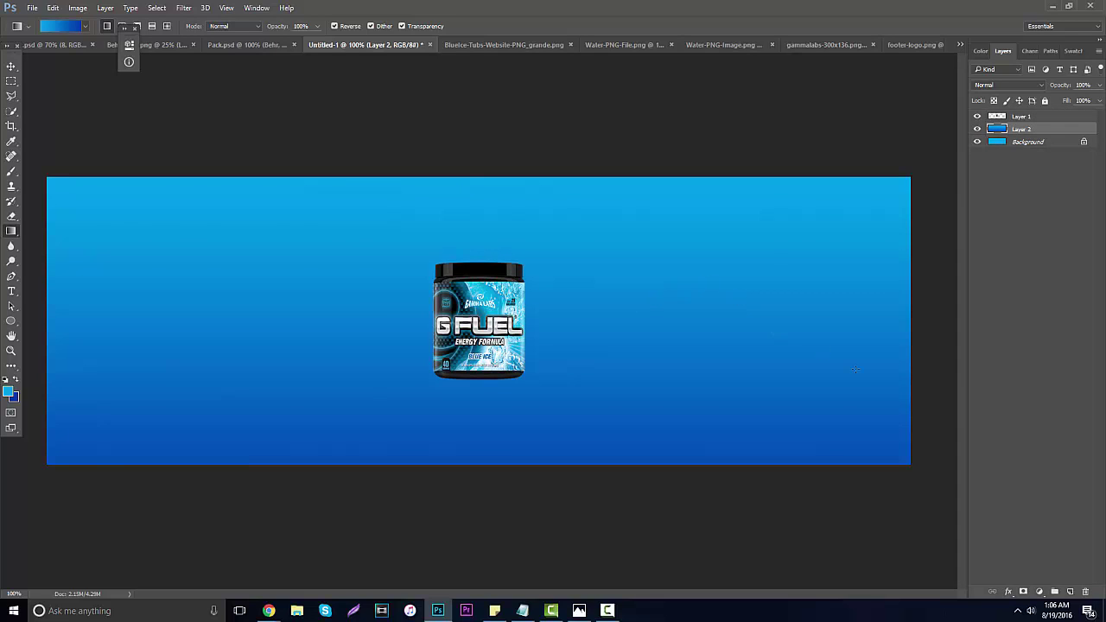
- Swap the foreground and background colours and draw a dark blue rectangle of about 1776 × 149 px across the banner's lower part
{"action": "left_click", "coordinate": [1070, 592]}
{"action": "left_click", "coordinate": [14, 380]}
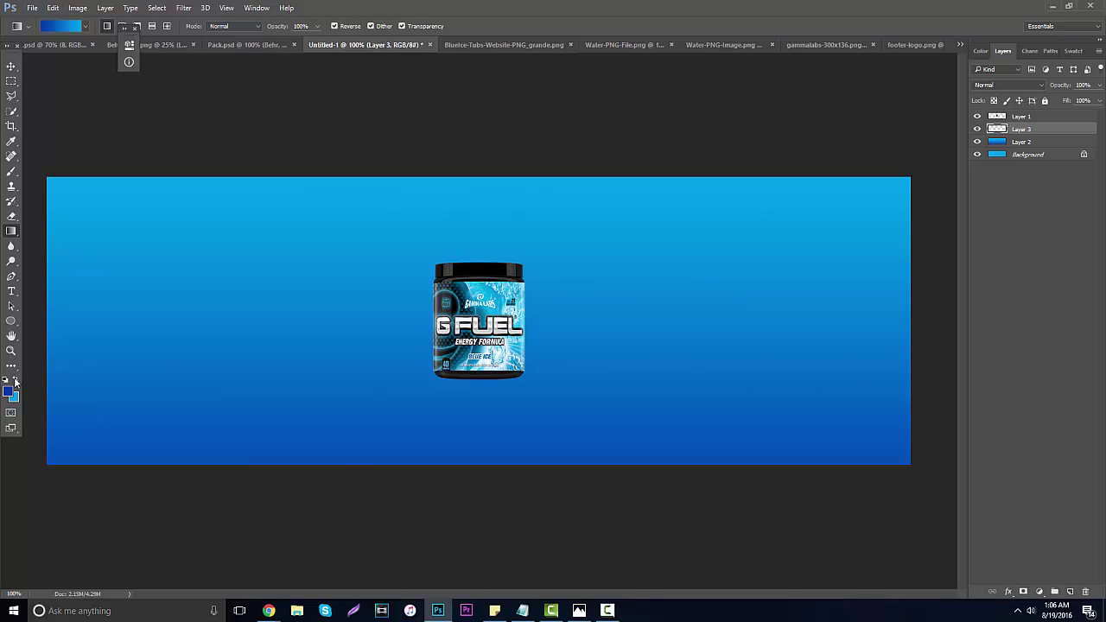
{"action": "left_click", "coordinate": [11, 321]}
{"action": "left_click", "coordinate": [61, 320]}
{"action": "left_click_drag", "start_coordinate": [32, 485], "coordinate": [1042, 399]}
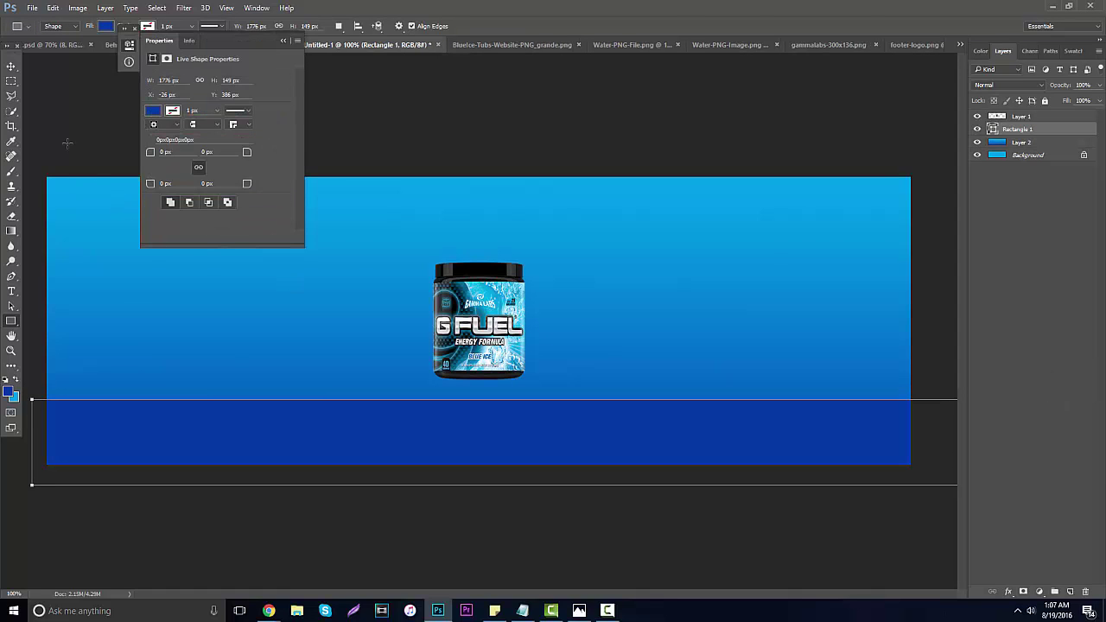
- Shift the dark blue rectangle slightly down to Y 391 px and set its opacity to 53%
{"action": "left_click", "coordinate": [11, 66]}
{"action": "left_click_drag", "start_coordinate": [570, 422], "coordinate": [573, 427]}
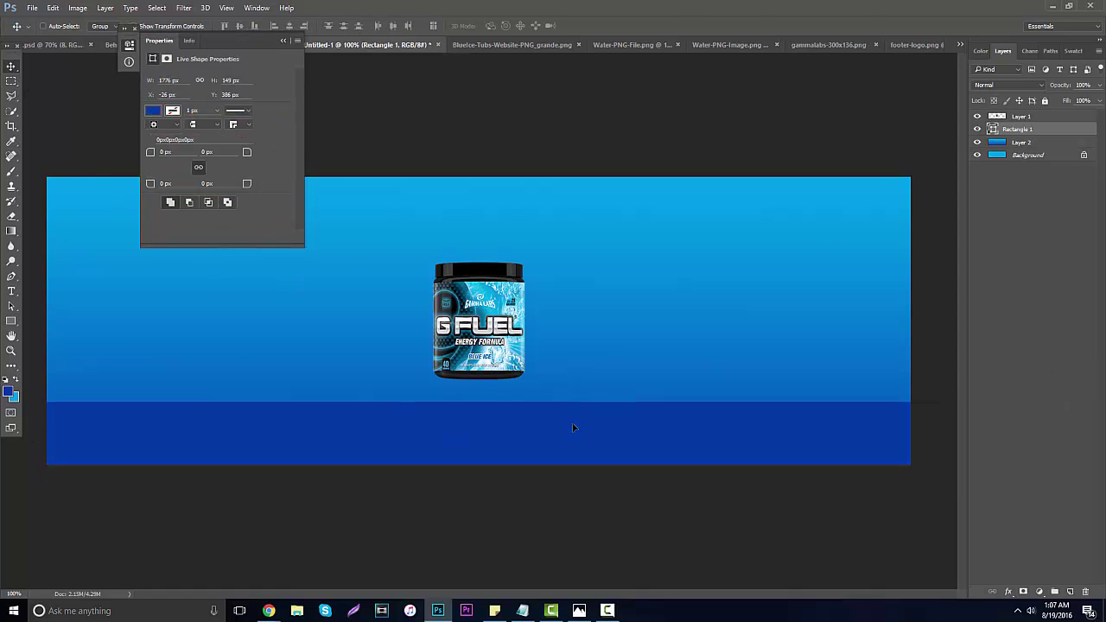
{"action": "left_click", "coordinate": [1100, 85]}
{"action": "left_click_drag", "start_coordinate": [1097, 100], "coordinate": [1073, 100]}
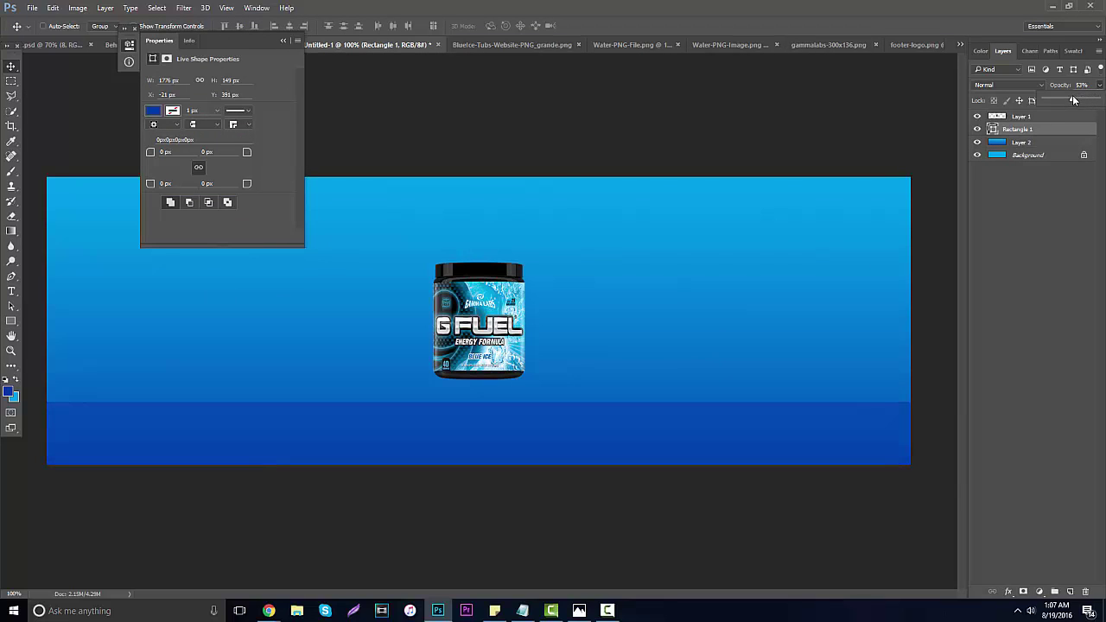
- Add a new layer above the rectangle and clip it to the rectangle
{"action": "left_click", "coordinate": [1070, 592]}
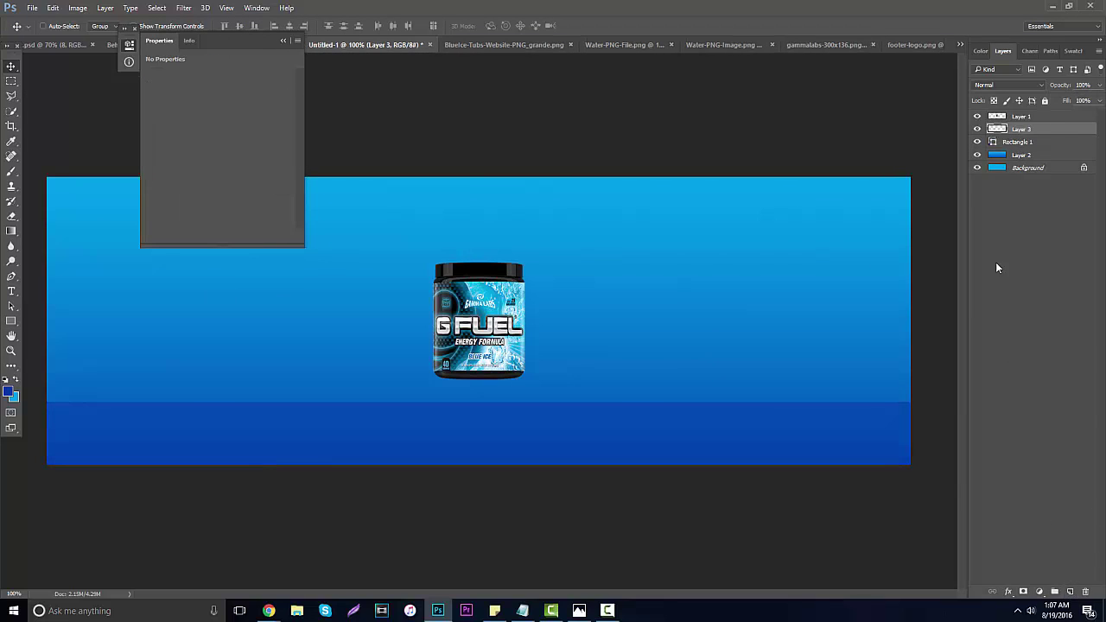
{"action": "left_click_drag", "start_coordinate": [1019, 132], "coordinate": [1029, 129]}
{"action": "left_click", "coordinate": [1031, 129], "text": "alt"}
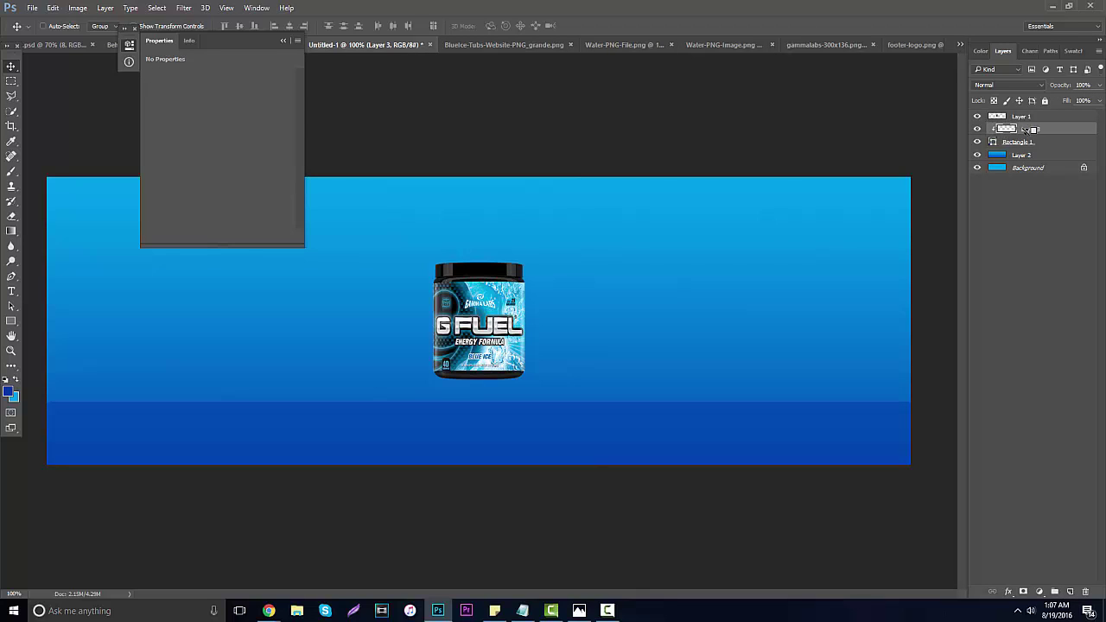
- Fill the clipped layer with a radial gradient, Reverse off, running from dark blue below the tub to light blue at the banner's sides
{"action": "right_click", "coordinate": [11, 232]}
{"action": "left_click", "coordinate": [51, 233]}
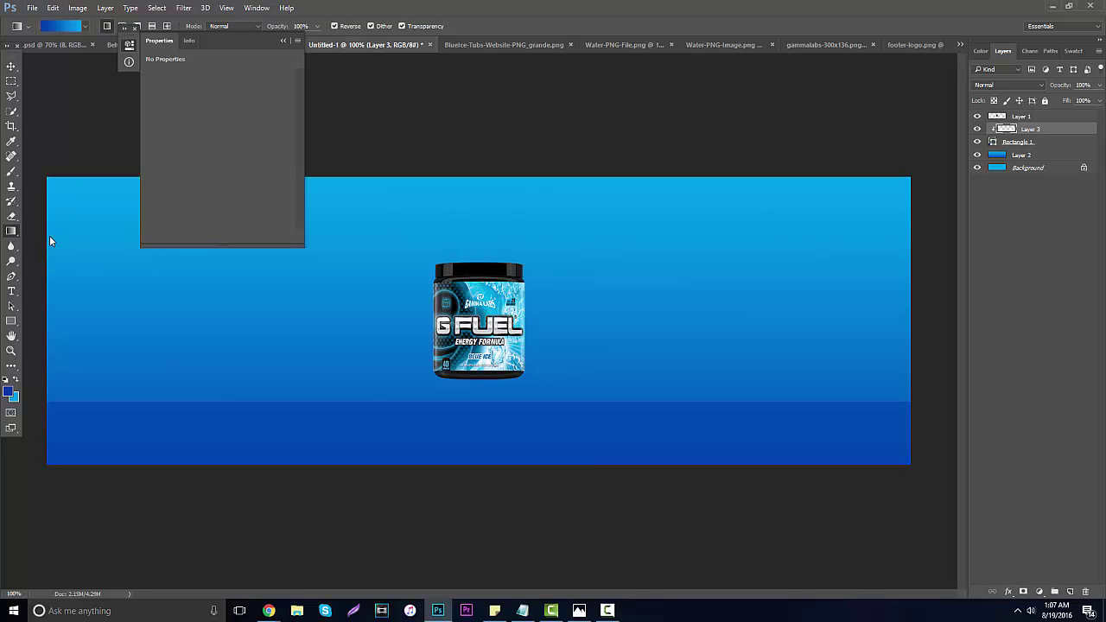
{"action": "left_click", "coordinate": [136, 33]}
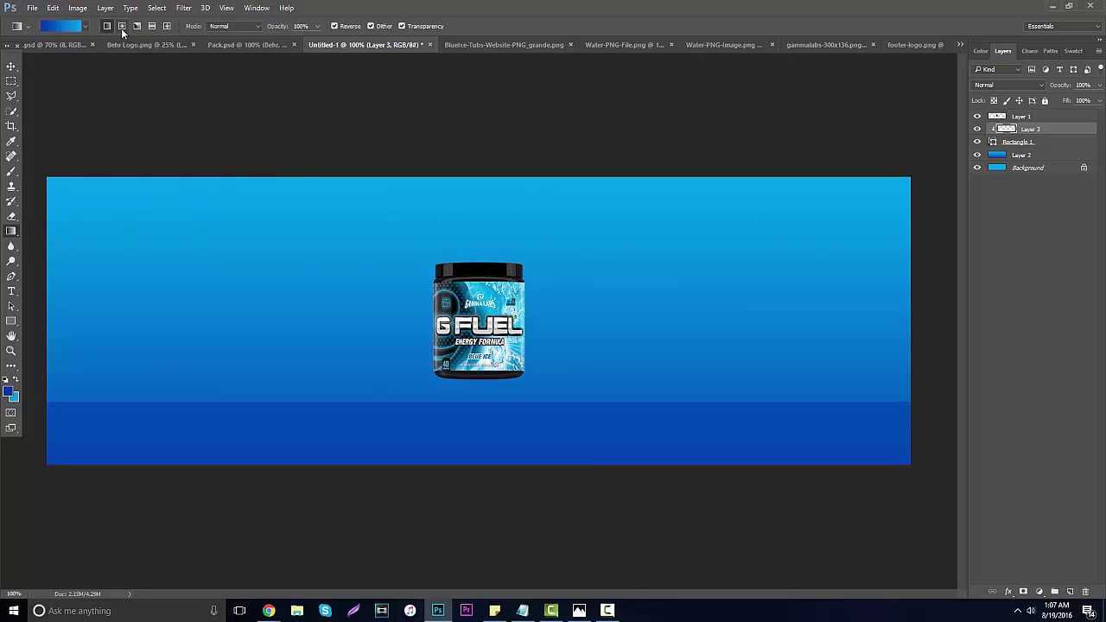
{"action": "left_click", "coordinate": [122, 27]}
{"action": "left_click_drag", "start_coordinate": [474, 428], "coordinate": [1093, 395]}
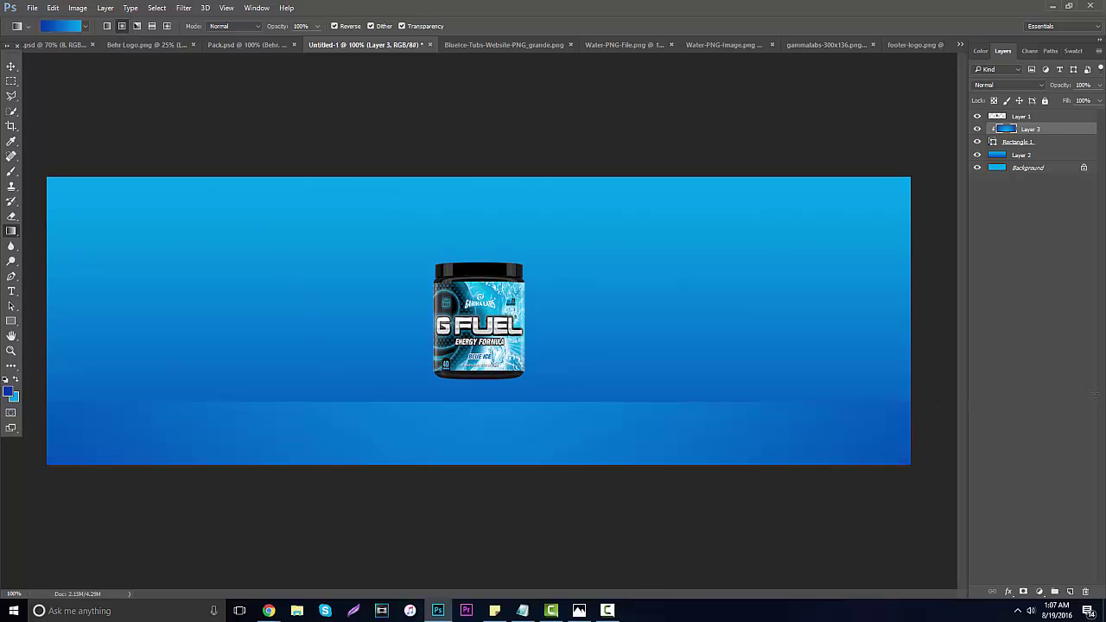
{"action": "left_click_drag", "start_coordinate": [537, 406], "coordinate": [586, 434]}
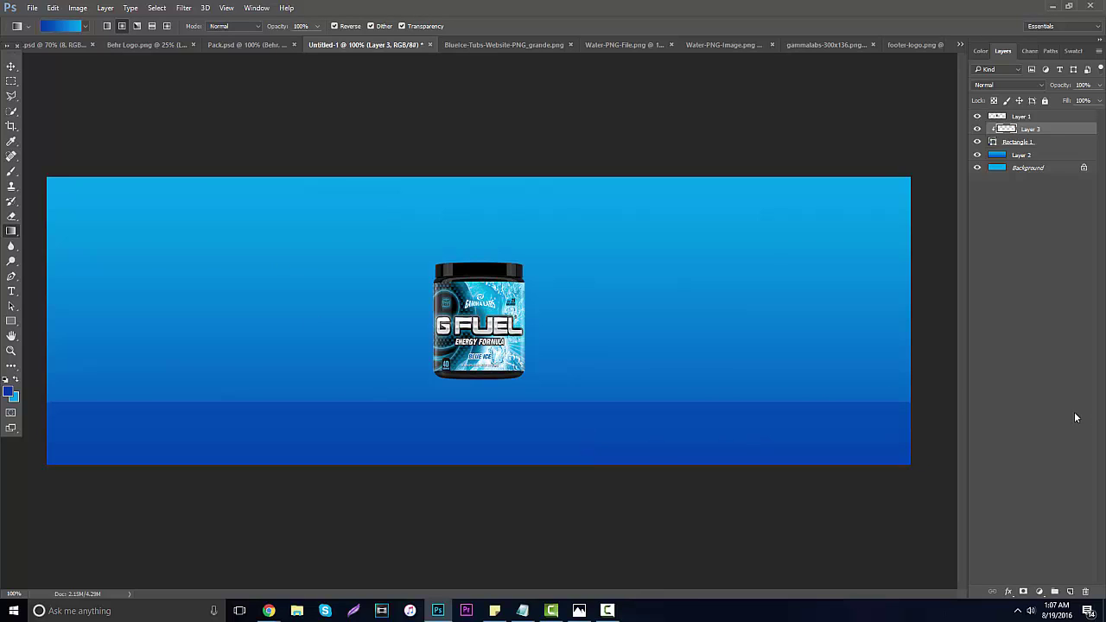
{"action": "left_click", "coordinate": [345, 27]}
{"action": "left_click_drag", "start_coordinate": [473, 430], "coordinate": [1027, 403]}
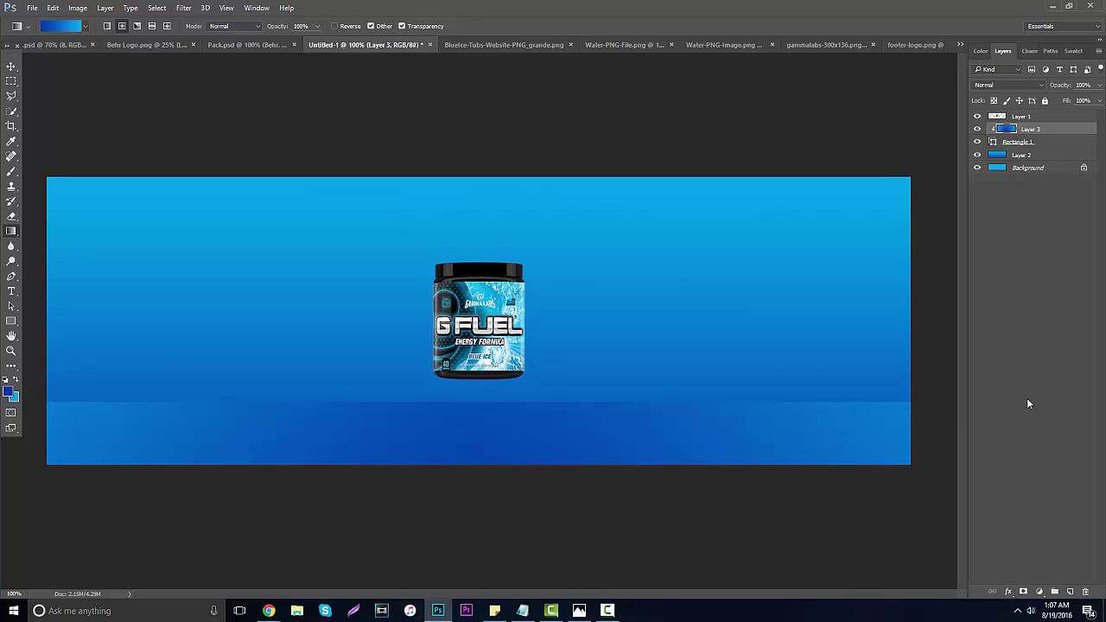
{"action": "left_click_drag", "start_coordinate": [482, 425], "coordinate": [918, 403]}
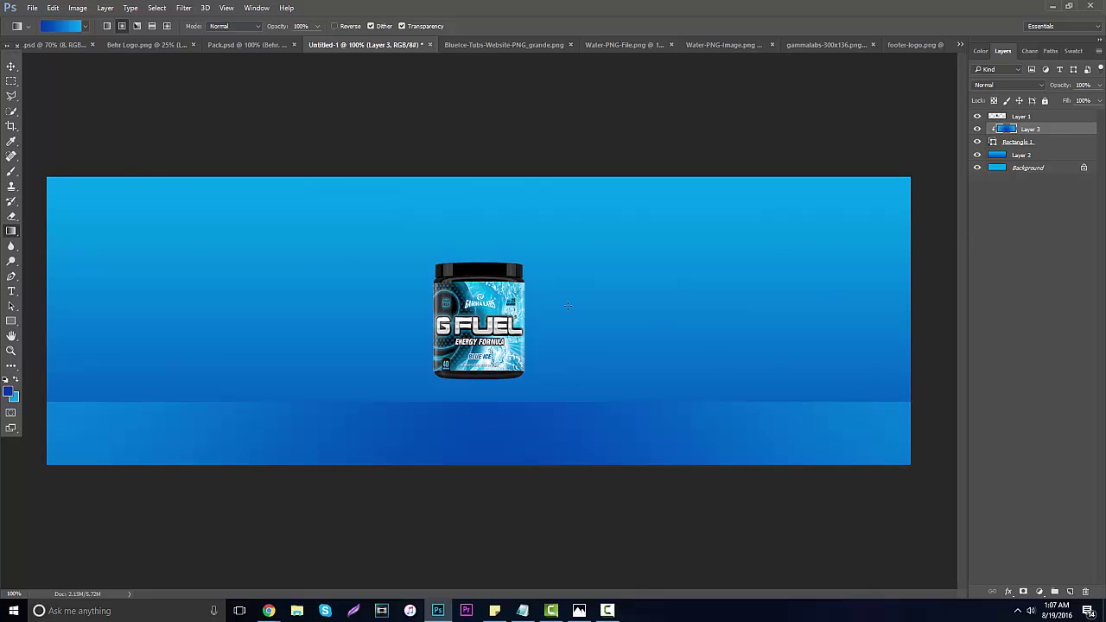
- Set the clipped gradient layer's opacity to 91% and lower the opacity of the rectangle layer beneath it
{"action": "left_click", "coordinate": [11, 66]}
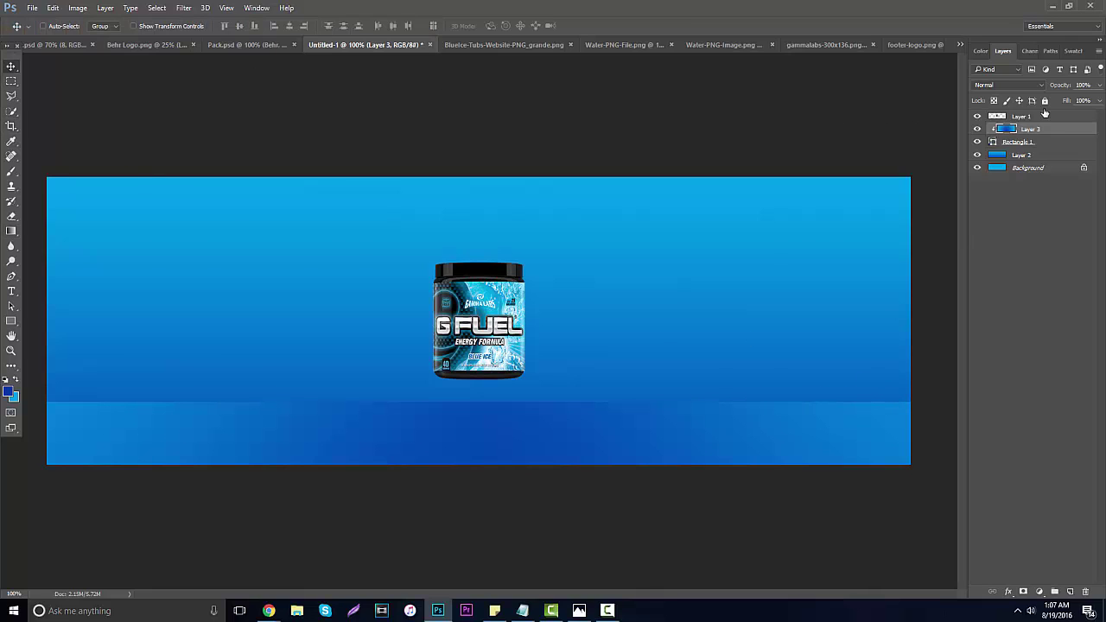
{"action": "left_click", "coordinate": [1099, 85]}
{"action": "mouse_move", "coordinate": [1081, 100]}
{"action": "left_mouse_down"}
{"action": "mouse_move", "coordinate": [1064, 103]}
{"action": "mouse_move", "coordinate": [1094, 106]}
{"action": "left_mouse_up"}
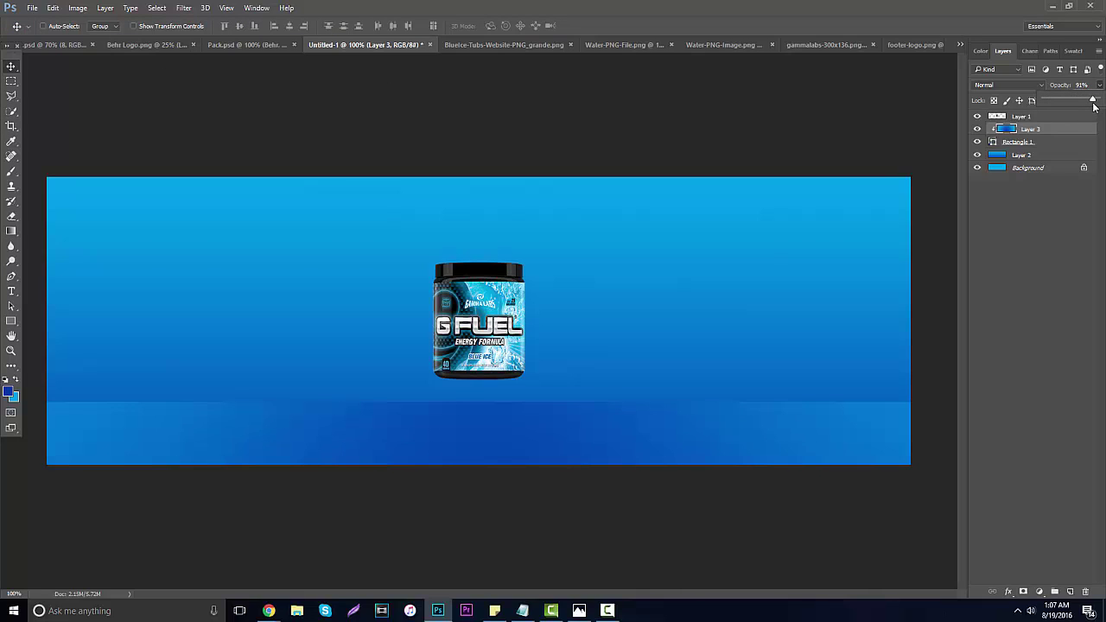
{"action": "left_click", "coordinate": [1056, 141]}
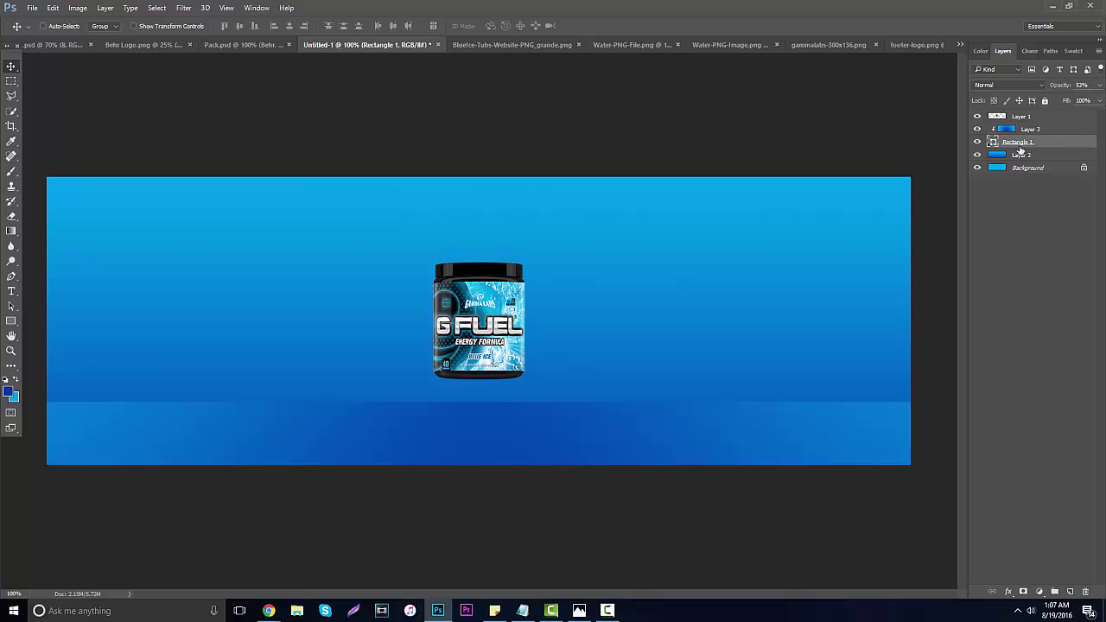
{"action": "left_click", "coordinate": [1097, 87]}
{"action": "left_click_drag", "start_coordinate": [1080, 104], "coordinate": [1058, 111]}
- Move the tub slightly down so that it sits just above the floor strip
{"action": "left_click", "coordinate": [1041, 116]}
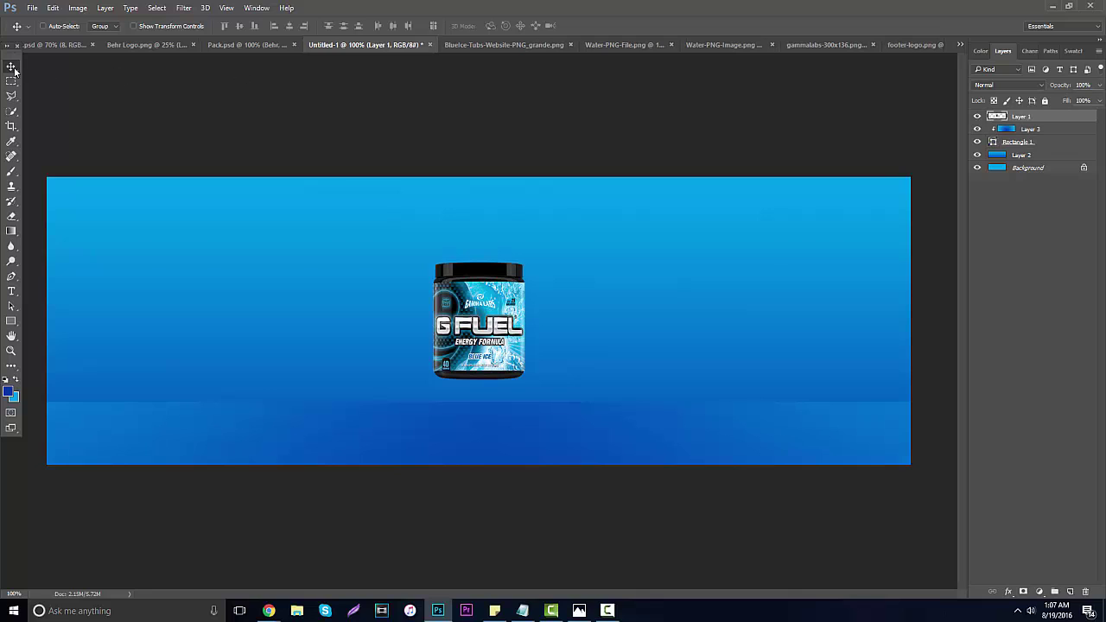
{"action": "mouse_move", "coordinate": [484, 288]}
{"action": "left_mouse_down"}
{"action": "mouse_move", "coordinate": [483, 313]}
{"action": "mouse_move", "coordinate": [481, 300]}
{"action": "left_mouse_up"}
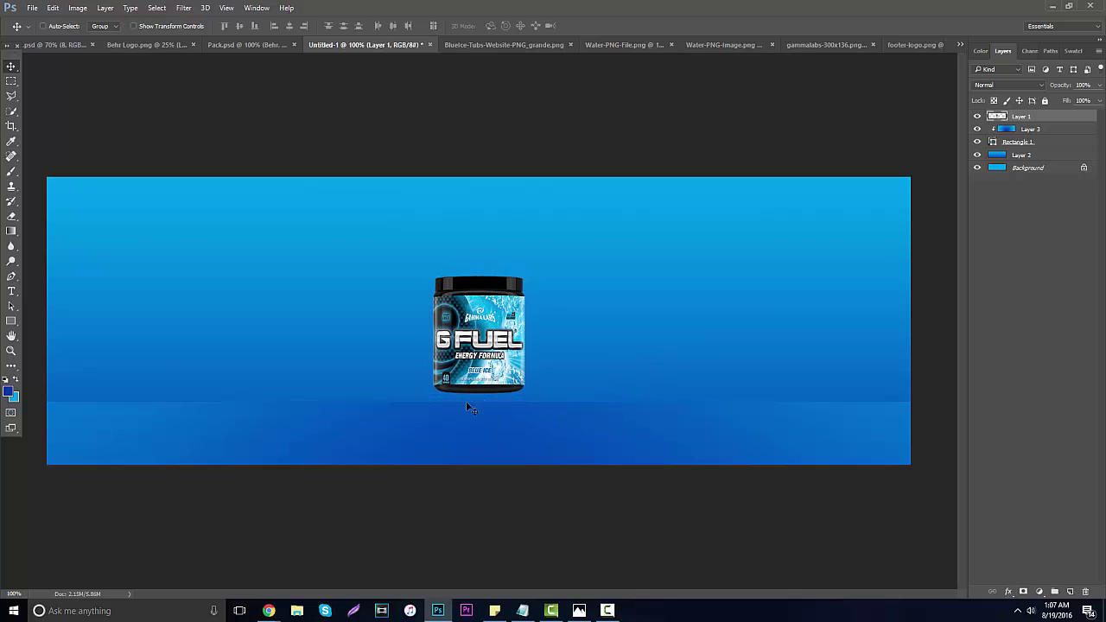
{"action": "key", "text": "z"}
{"action": "left_click_drag", "start_coordinate": [377, 350], "coordinate": [462, 320]}
{"action": "left_click", "coordinate": [11, 80]}
{"action": "left_click_drag", "start_coordinate": [294, 107], "coordinate": [438, 508]}
{"action": "left_click", "coordinate": [438, 508]}
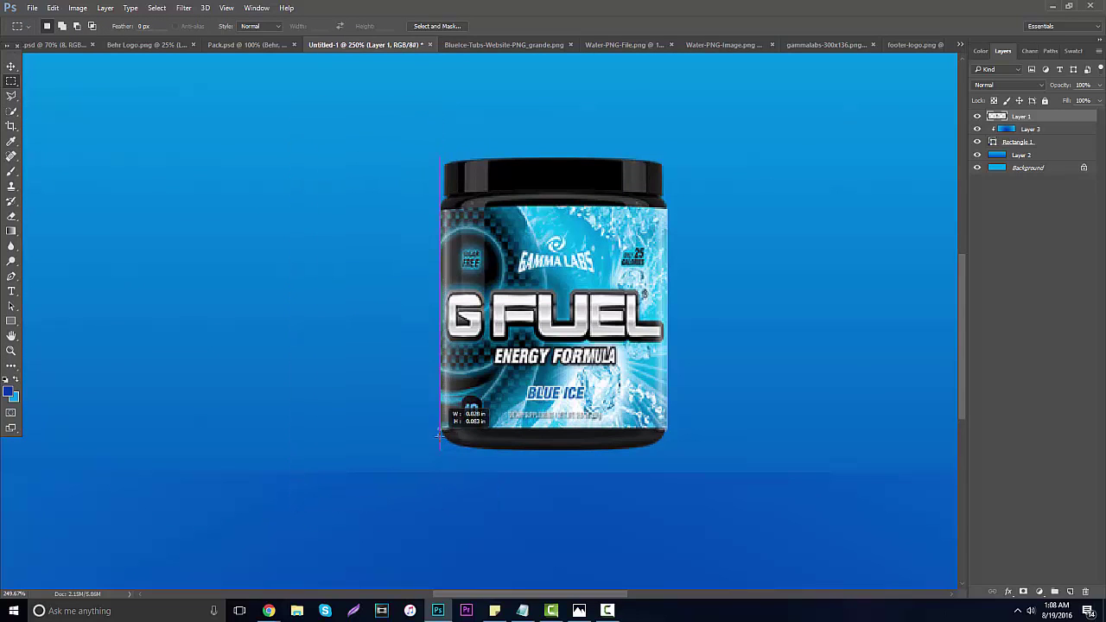
{"action": "left_click", "coordinate": [11, 350]}
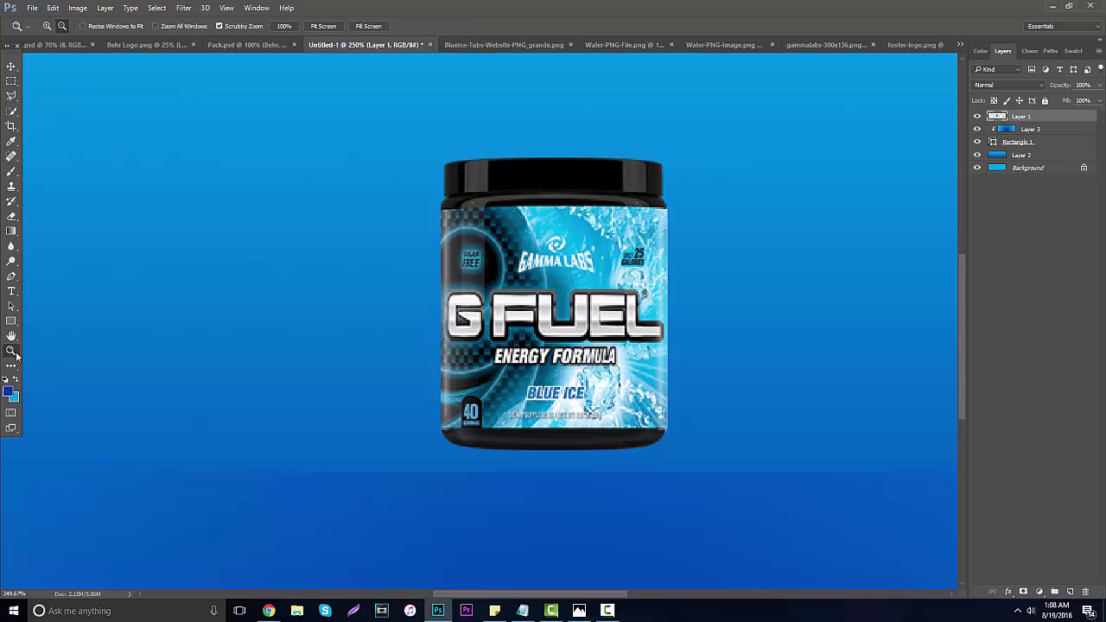
{"action": "left_click", "coordinate": [425, 346], "text": "alt"}
{"action": "left_click", "coordinate": [326, 333]}
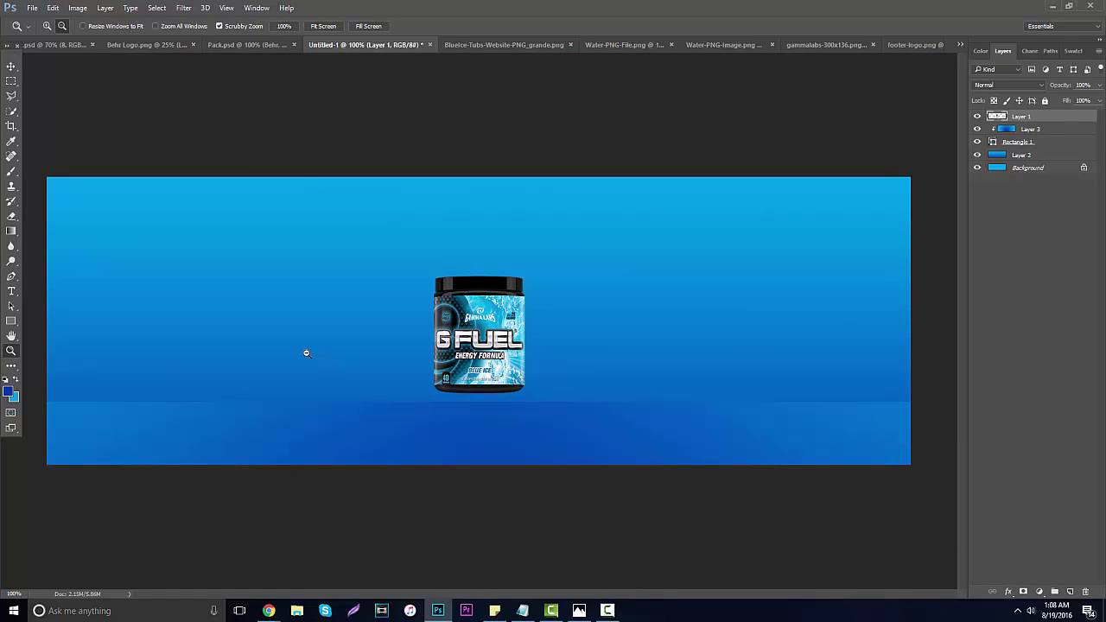
- Add a new layer above the tub and try a white light dab above the lid with a soft 480 px brush
{"action": "left_click", "coordinate": [11, 67]}
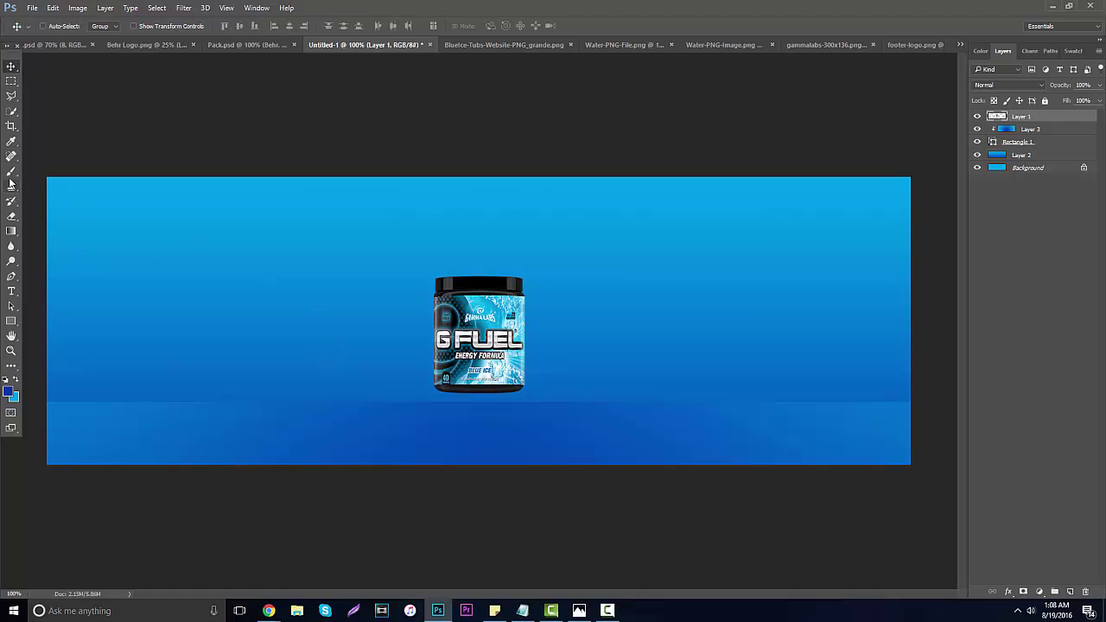
{"action": "left_click", "coordinate": [11, 172]}
{"action": "left_click", "coordinate": [6, 380]}
{"action": "left_click", "coordinate": [15, 382]}
{"action": "left_click", "coordinate": [59, 26]}
{"action": "left_click_drag", "start_coordinate": [122, 62], "coordinate": [135, 65]}
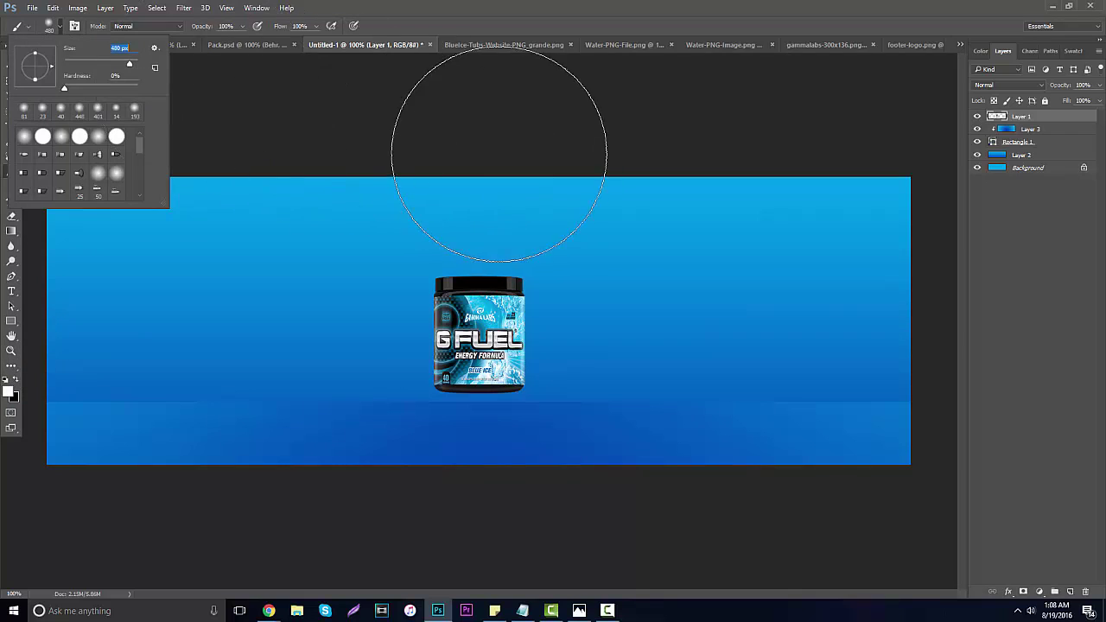
{"action": "left_click", "coordinate": [1056, 567]}
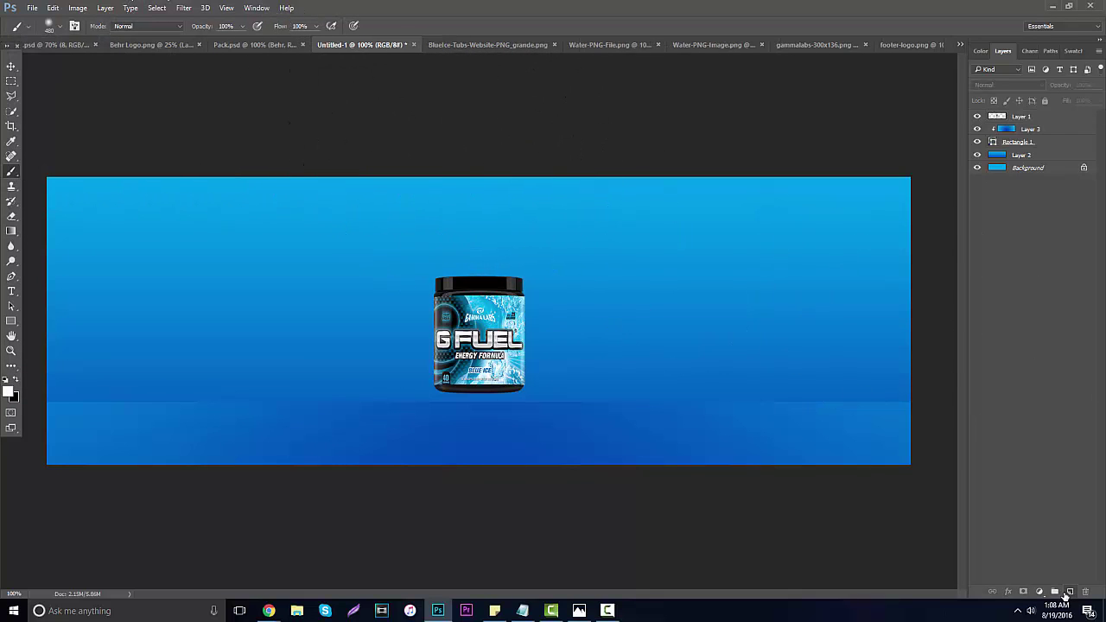
{"action": "left_click", "coordinate": [1069, 592]}
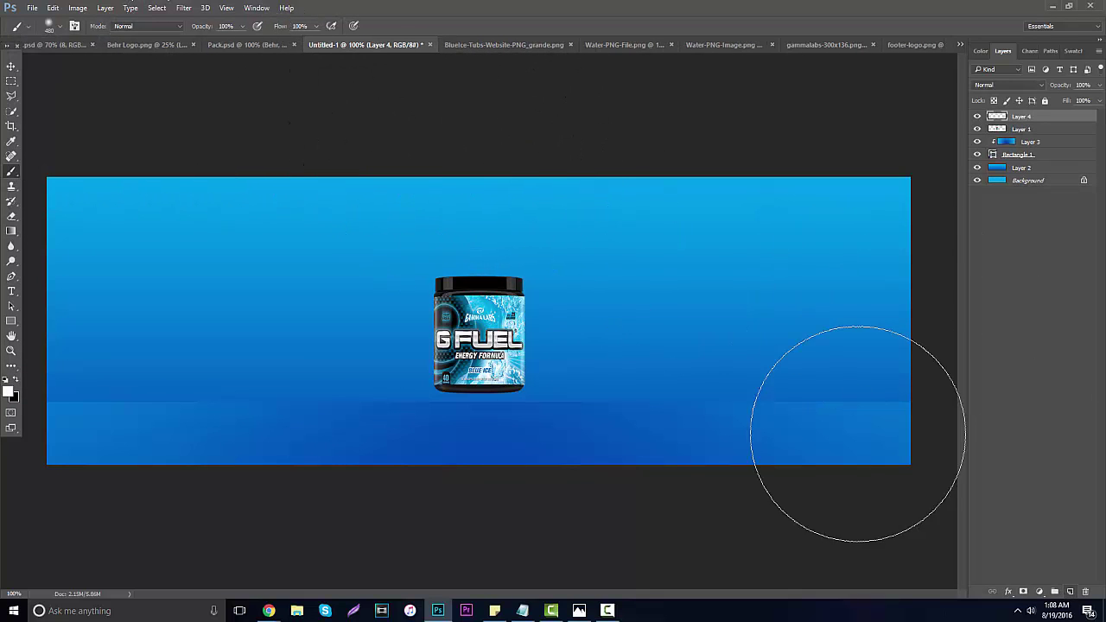
{"action": "left_click", "coordinate": [481, 139]}
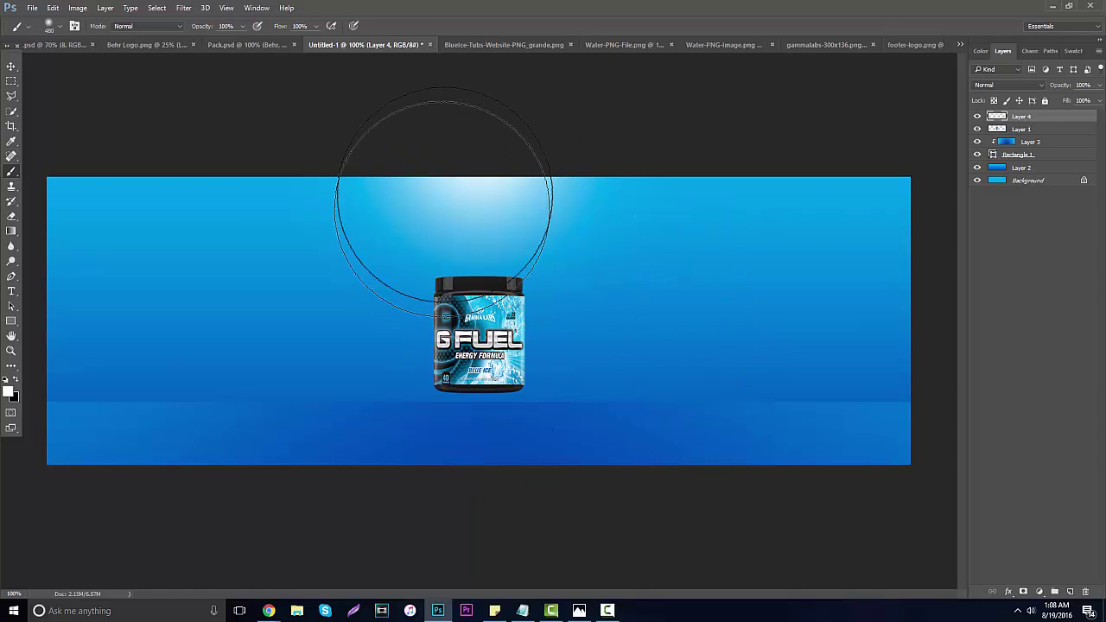
{"action": "key", "text": "ctrl+z"}
- Bring the light glow layer from Pack.psd into the banner and place it at the upper centre over the tub
{"action": "left_click", "coordinate": [11, 66]}
{"action": "left_click", "coordinate": [247, 44]}
{"action": "left_click_drag", "start_coordinate": [450, 271], "coordinate": [554, 259]}
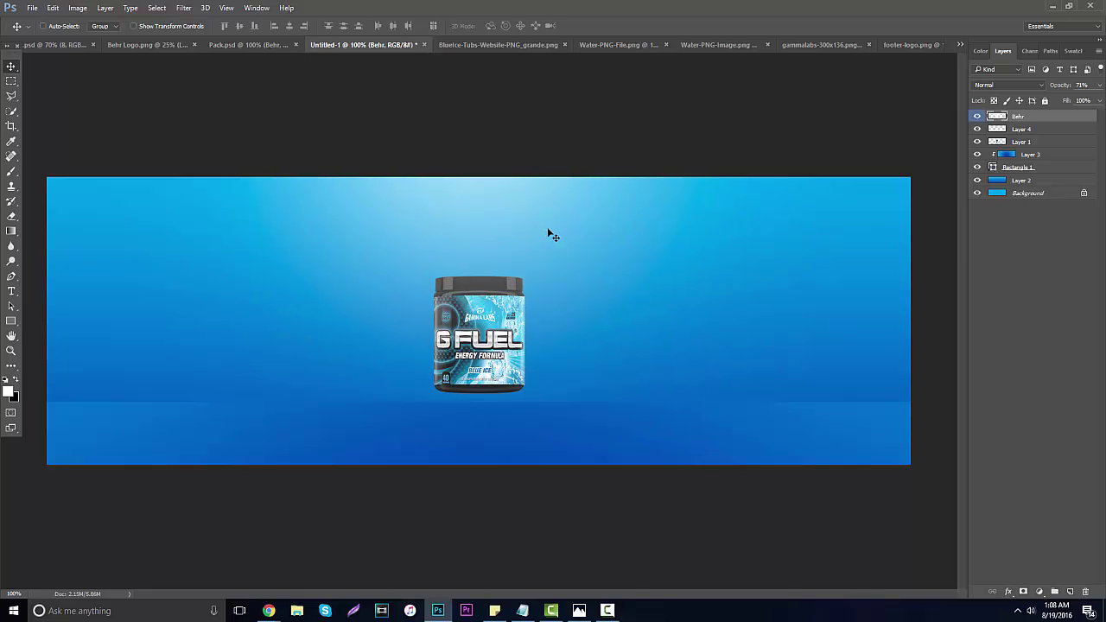
- Add a new layer and dab soft white light along the banner's bottom edge and corners with the brush
{"action": "left_click", "coordinate": [1070, 591]}
{"action": "left_click", "coordinate": [10, 172]}
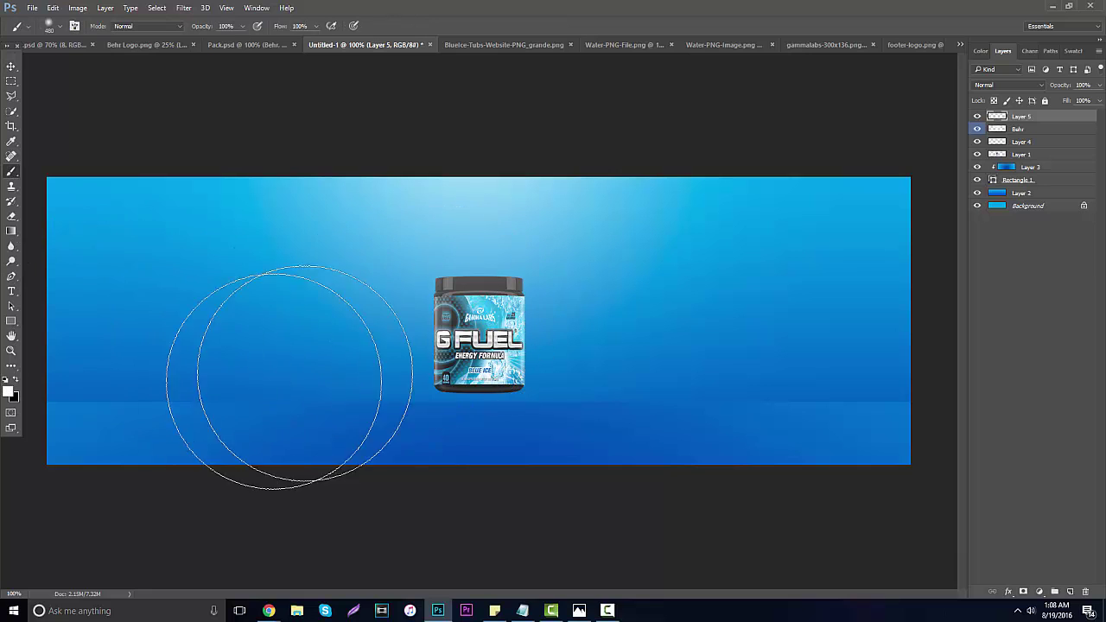
{"action": "left_click", "coordinate": [10, 351]}
{"action": "mouse_move", "coordinate": [404, 363]}
{"action": "left_mouse_down"}
{"action": "mouse_move", "coordinate": [375, 360]}
{"action": "mouse_move", "coordinate": [389, 361]}
{"action": "left_mouse_up"}
{"action": "left_click", "coordinate": [11, 173]}
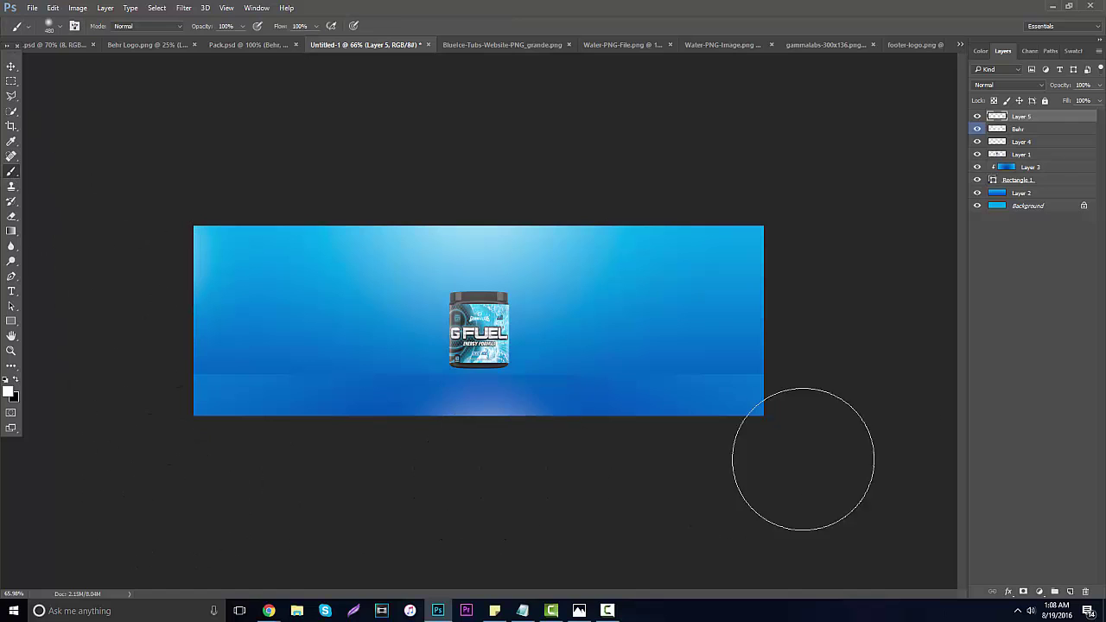
{"action": "left_click", "coordinate": [775, 395]}
{"action": "left_click", "coordinate": [484, 454]}
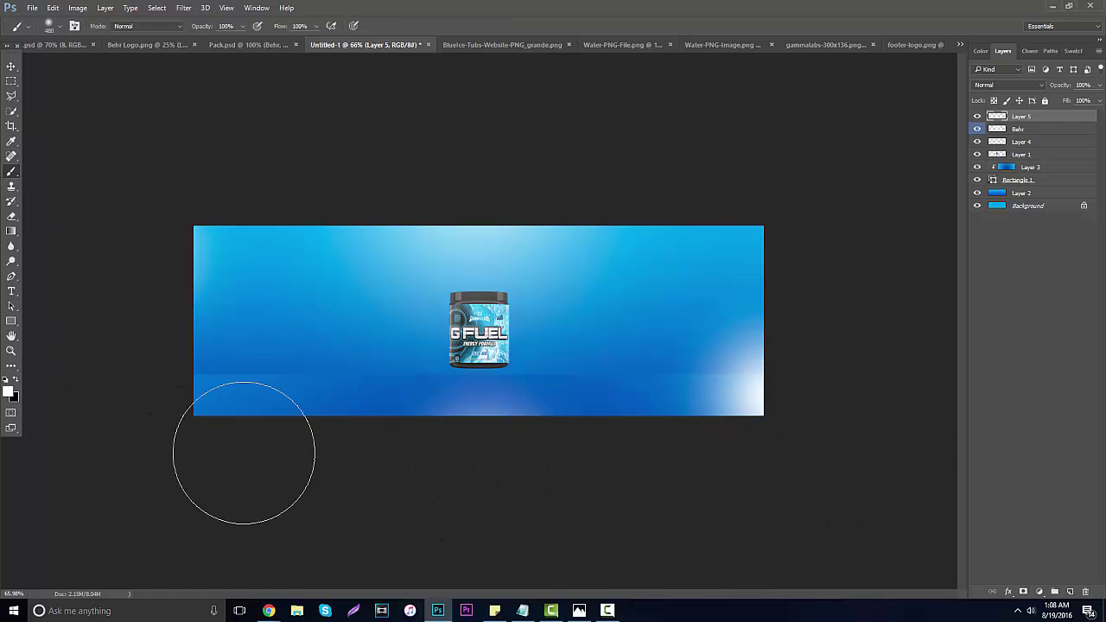
{"action": "left_click", "coordinate": [245, 457]}
- Lower the opacity of the brushed light layer to 21%
{"action": "left_click", "coordinate": [1098, 88]}
{"action": "left_click_drag", "start_coordinate": [1087, 101], "coordinate": [1055, 97]}
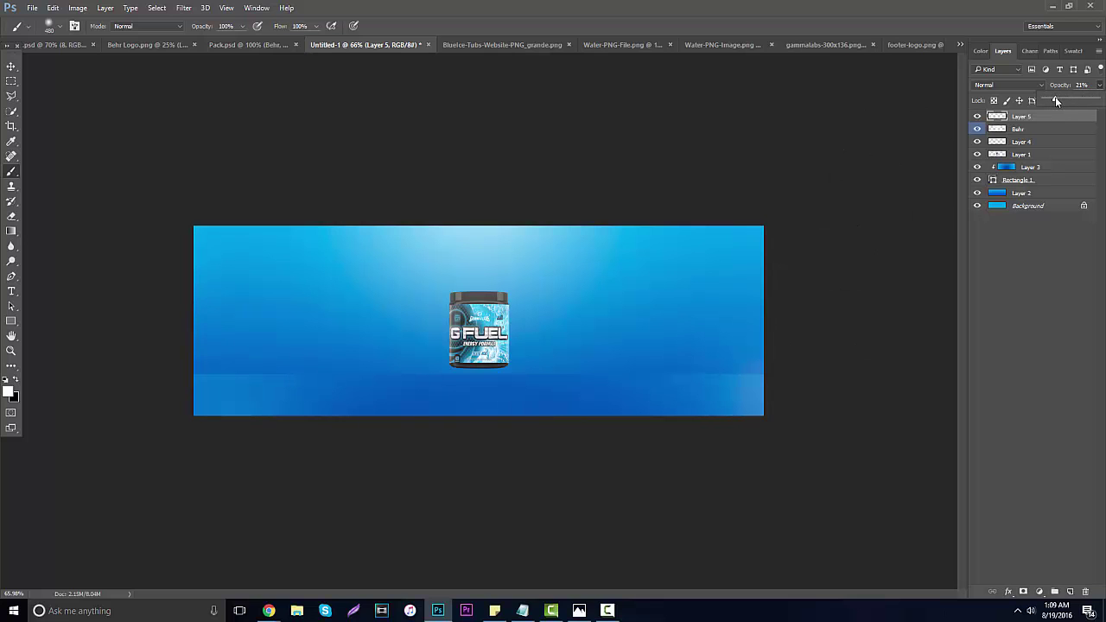
{"action": "left_click", "coordinate": [11, 350]}
{"action": "left_click_drag", "start_coordinate": [432, 365], "coordinate": [459, 359]}
{"action": "left_click", "coordinate": [460, 360], "text": "alt"}
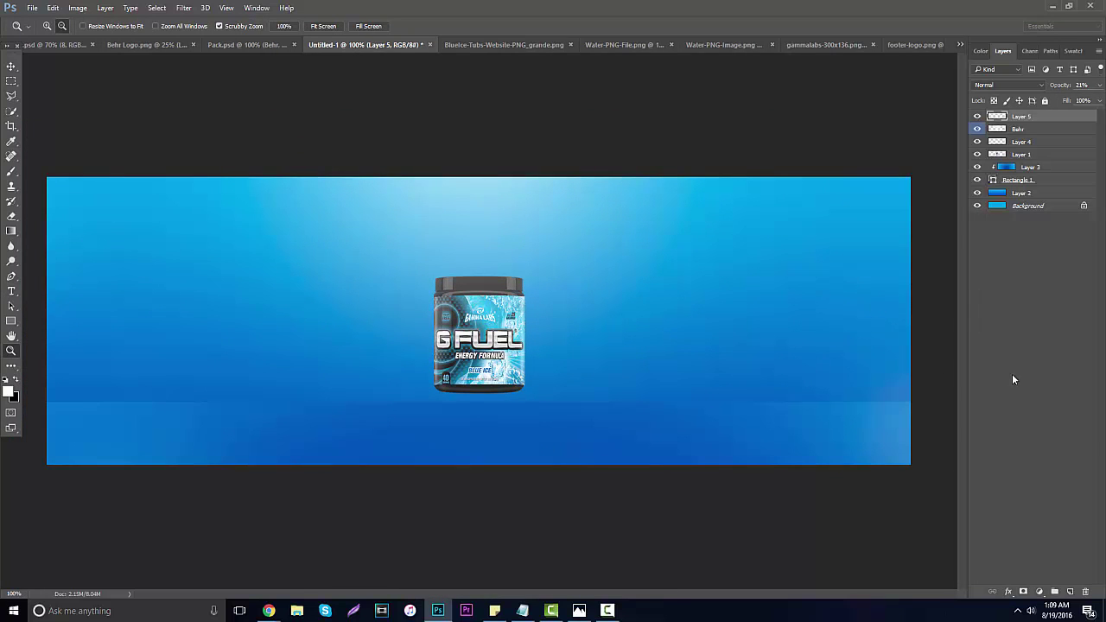
- Draw a flat black ellipse on the floor below the tub as its shadow
{"action": "left_click_drag", "start_coordinate": [408, 428], "coordinate": [433, 427]}
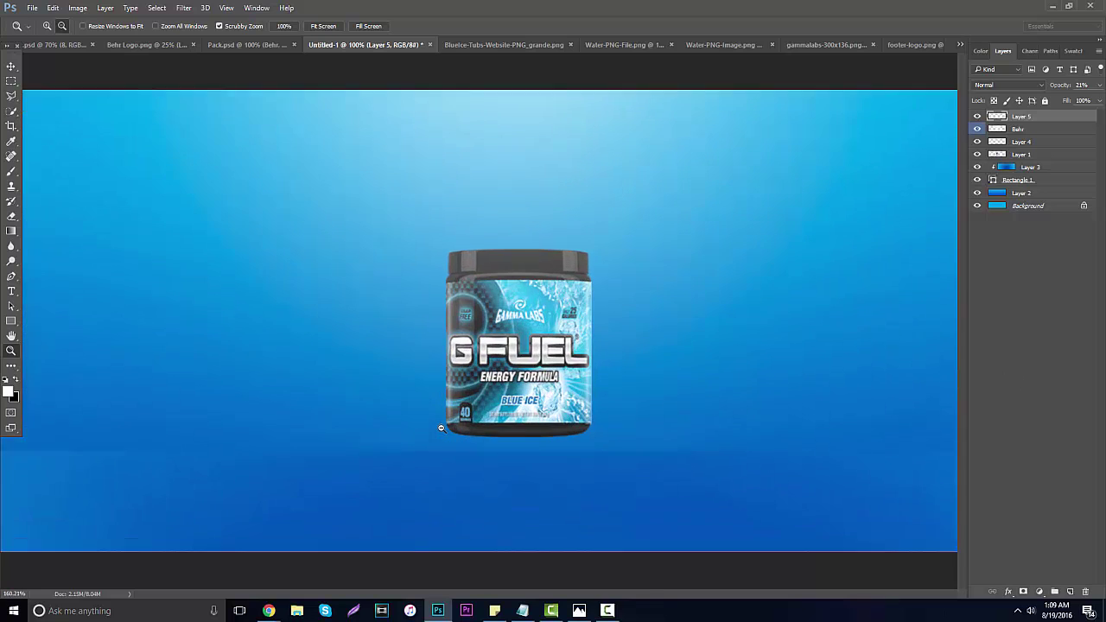
{"action": "left_click", "coordinate": [11, 322]}
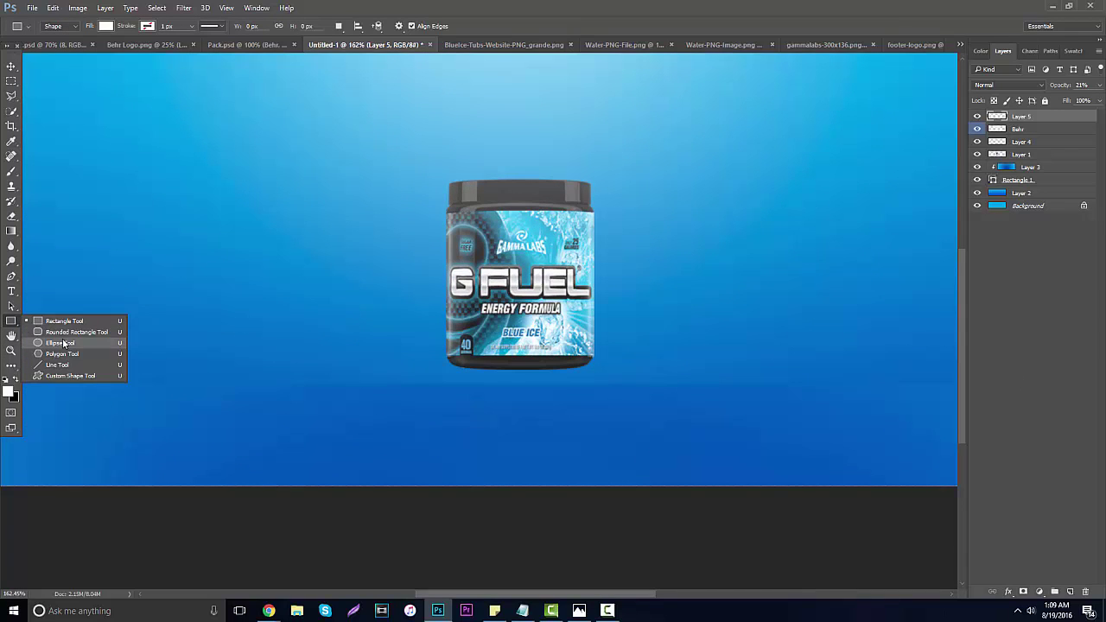
{"action": "left_click", "coordinate": [60, 344]}
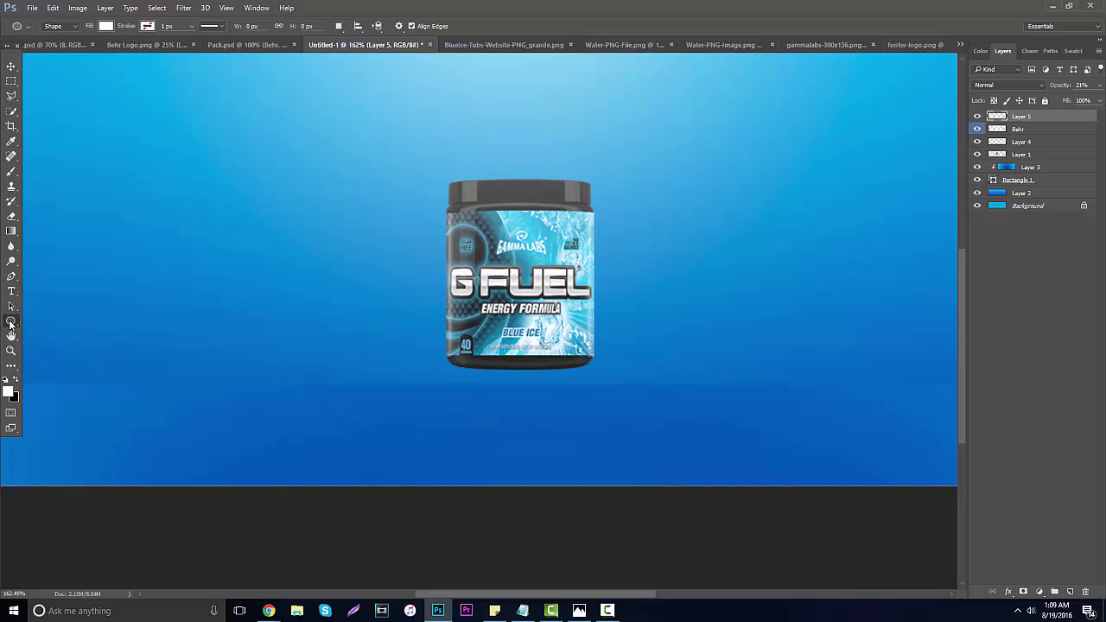
{"action": "left_click", "coordinate": [11, 323]}
{"action": "left_click", "coordinate": [15, 382]}
{"action": "left_click", "coordinate": [1070, 591]}
{"action": "left_click_drag", "start_coordinate": [449, 349], "coordinate": [540, 406]}
- Transform the black ellipse to 180 px wide and 19 px high, centred under the tub
{"action": "key", "text": "v"}
{"action": "key", "text": "ctrl+t"}
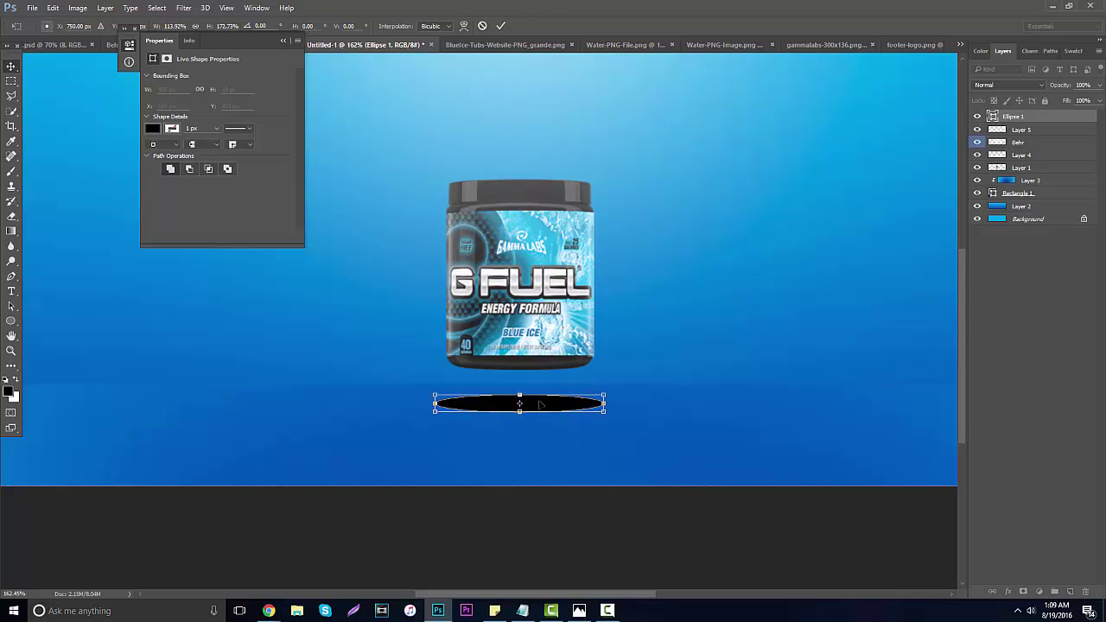
{"action": "key", "text": "Return"}
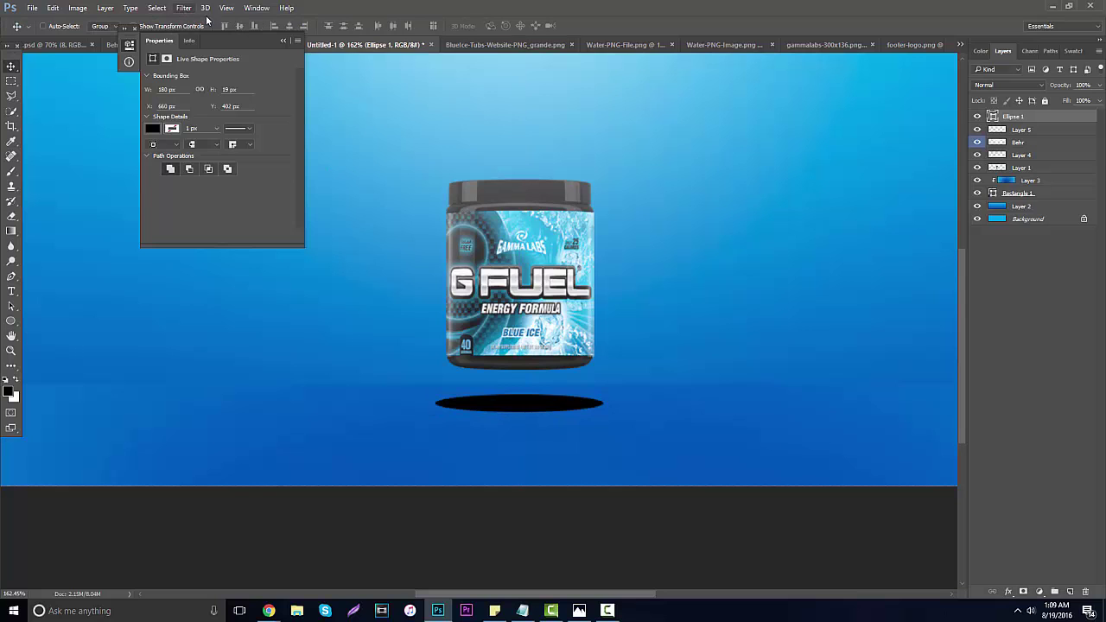
{"action": "left_click", "coordinate": [282, 42]}
- Convert the ellipse to a smart object and apply a Gaussian Blur with a 9.2 pixel radius
{"action": "left_click", "coordinate": [183, 8]}
{"action": "mouse_move", "coordinate": [259, 135]}
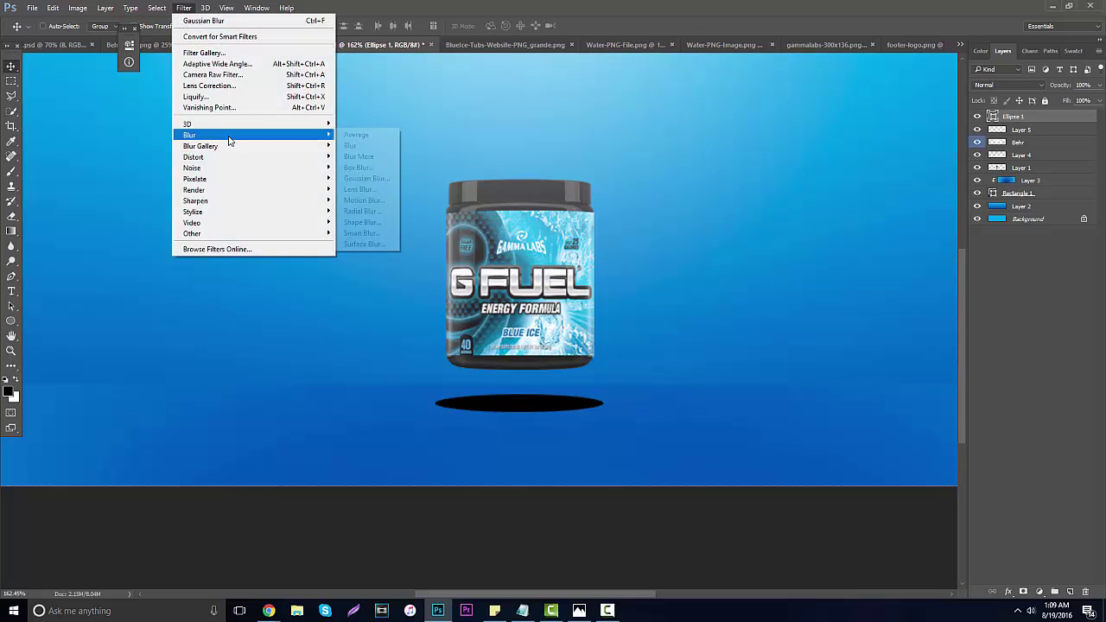
{"action": "left_click", "coordinate": [395, 178]}
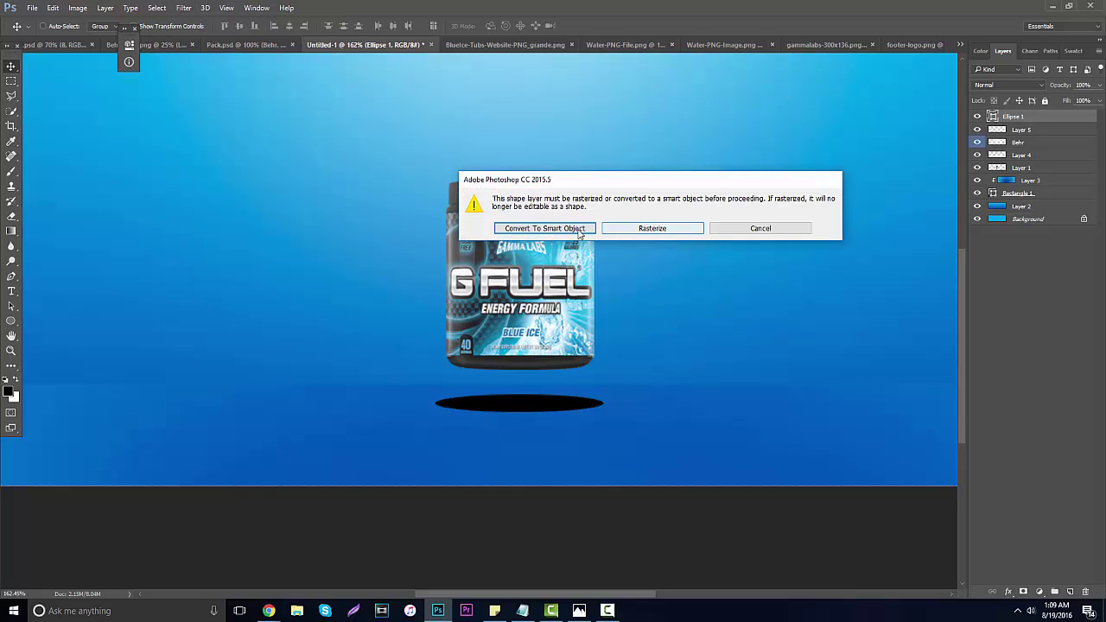
{"action": "left_click", "coordinate": [561, 232]}
{"action": "left_click_drag", "start_coordinate": [576, 204], "coordinate": [711, 159]}
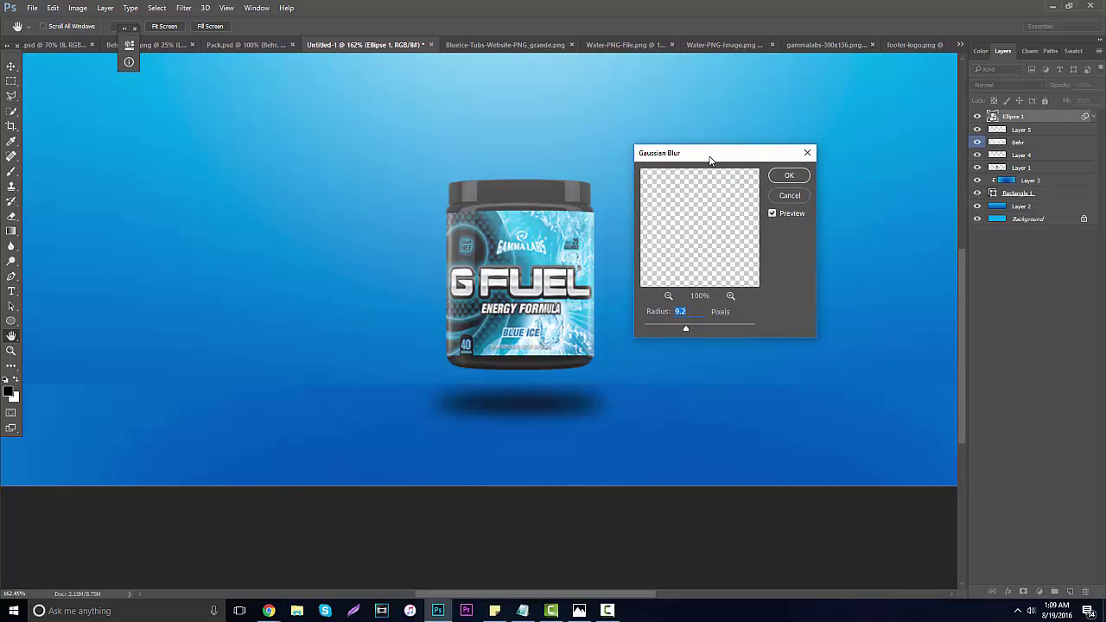
{"action": "left_click", "coordinate": [786, 176]}
- Set the opacity of the blurred shadow ellipse to 70%
{"action": "left_click", "coordinate": [1100, 86]}
{"action": "left_click_drag", "start_coordinate": [1098, 100], "coordinate": [1082, 101]}
{"action": "left_click", "coordinate": [12, 350]}
{"action": "left_click", "coordinate": [474, 380], "text": "alt"}
{"action": "left_click", "coordinate": [475, 380], "text": "alt"}
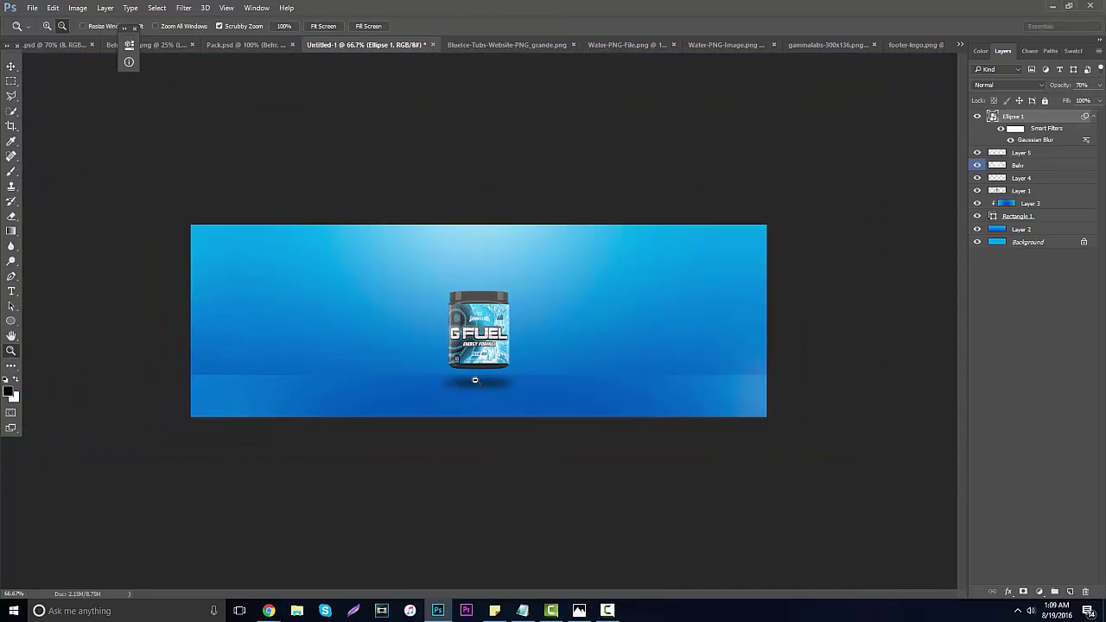
{"action": "left_click", "coordinate": [474, 381]}
{"action": "left_click", "coordinate": [469, 377], "text": "alt"}
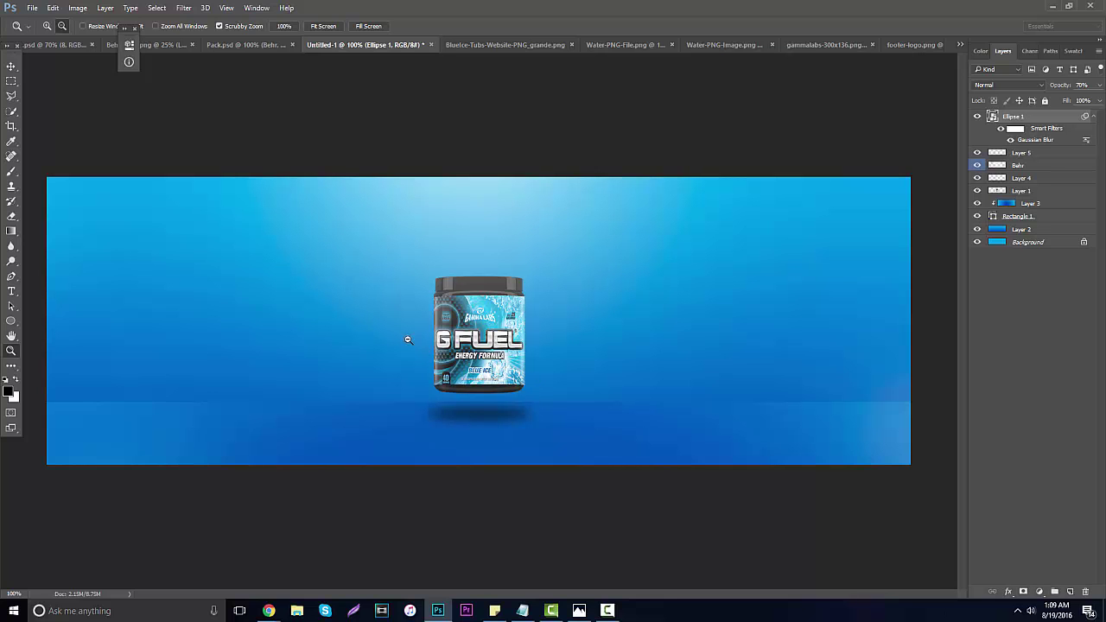
- Add a new top layer and dab a white highlight on the tub's lower right with a soft 94 px brush
{"action": "left_click", "coordinate": [439, 357]}
{"action": "left_click", "coordinate": [458, 355], "text": "alt"}
{"action": "left_click_drag", "start_coordinate": [452, 354], "coordinate": [765, 291]}
{"action": "left_click", "coordinate": [1071, 592]}
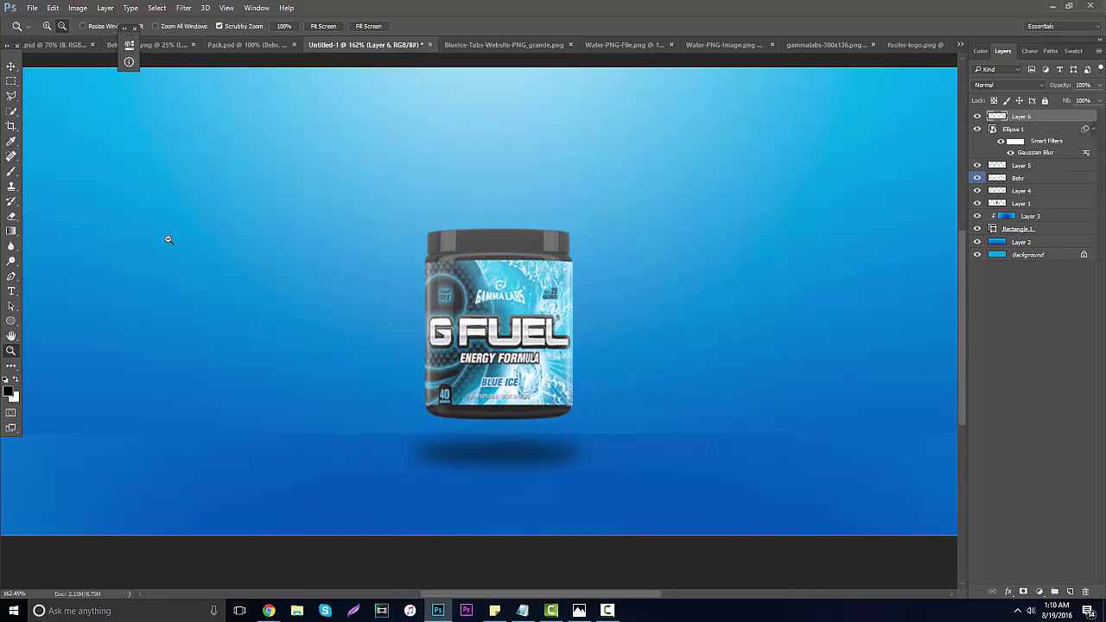
{"action": "left_click", "coordinate": [12, 171]}
{"action": "left_click", "coordinate": [16, 381]}
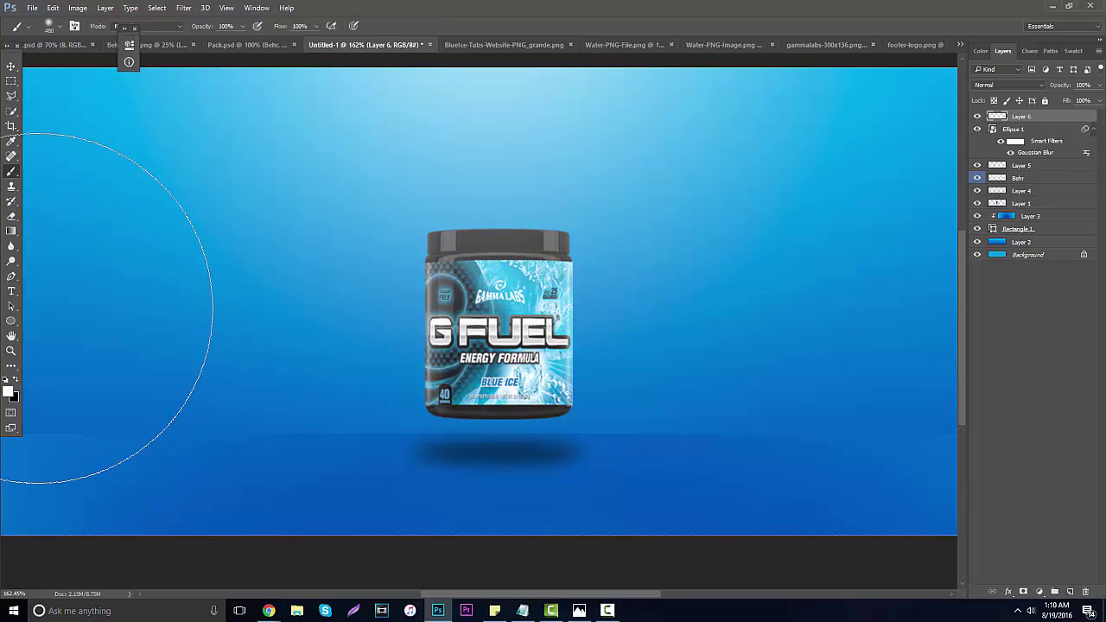
{"action": "left_click", "coordinate": [59, 26]}
{"action": "left_click_drag", "start_coordinate": [113, 65], "coordinate": [98, 63]}
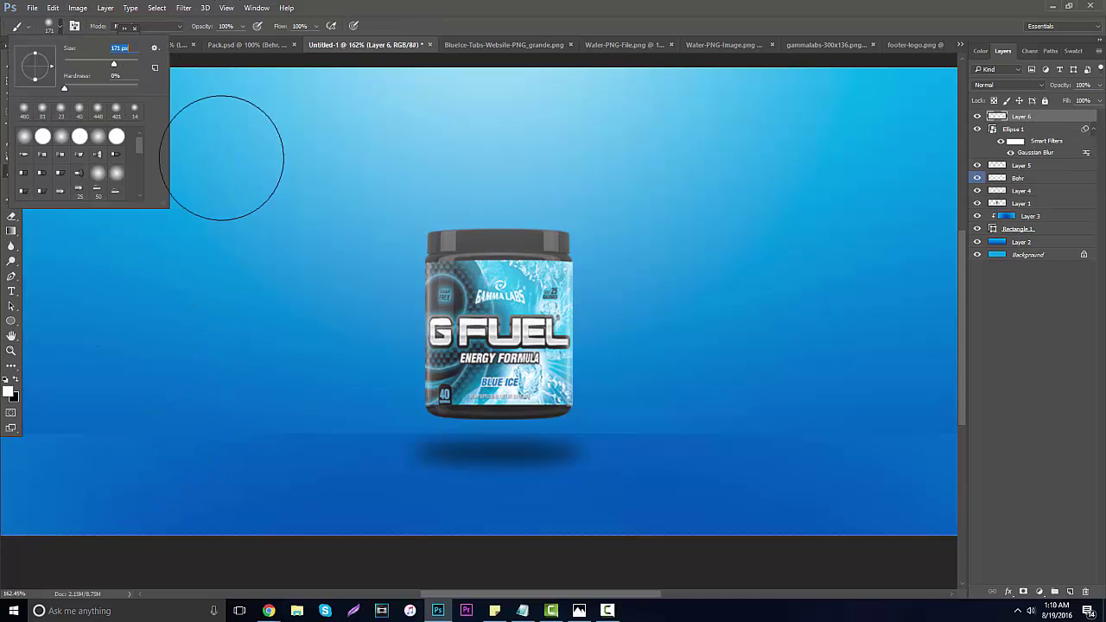
{"action": "left_click", "coordinate": [544, 382]}
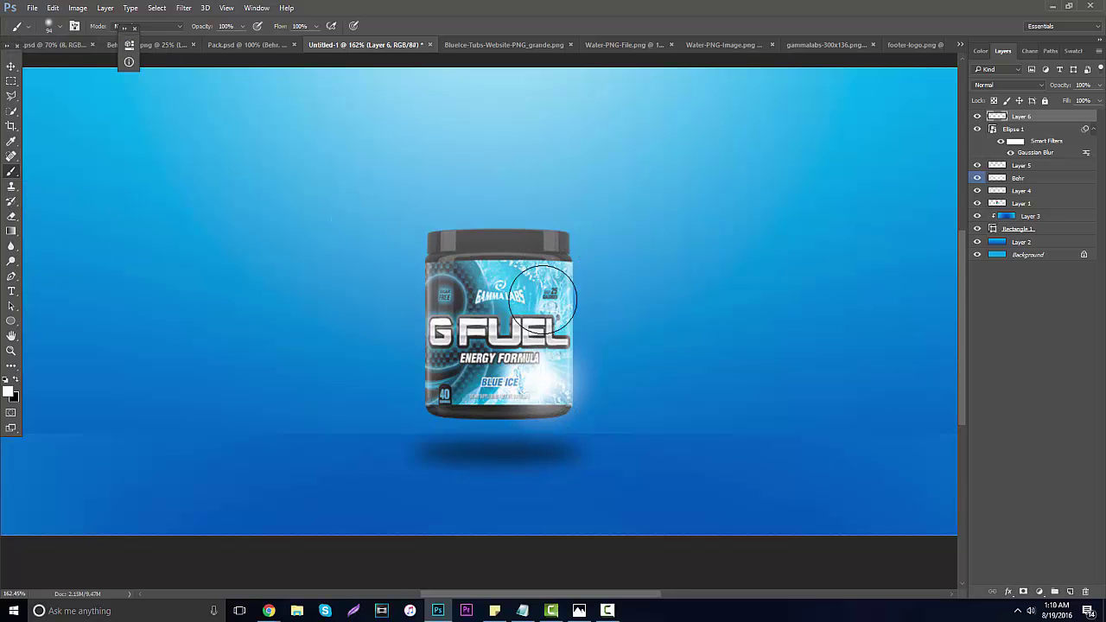
- Lower the opacity of the tub's highlight layer to 33%
{"action": "left_click", "coordinate": [1100, 84]}
{"action": "left_click_drag", "start_coordinate": [1094, 101], "coordinate": [1064, 102]}
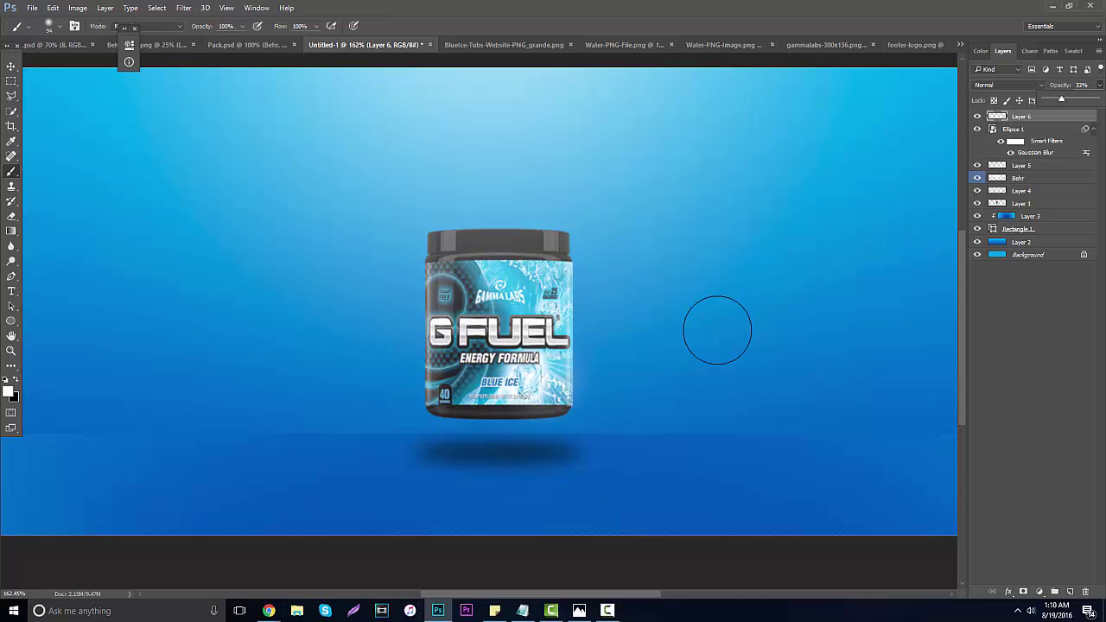
{"action": "left_click", "coordinate": [12, 350]}
{"action": "left_click", "coordinate": [518, 362], "text": "alt"}
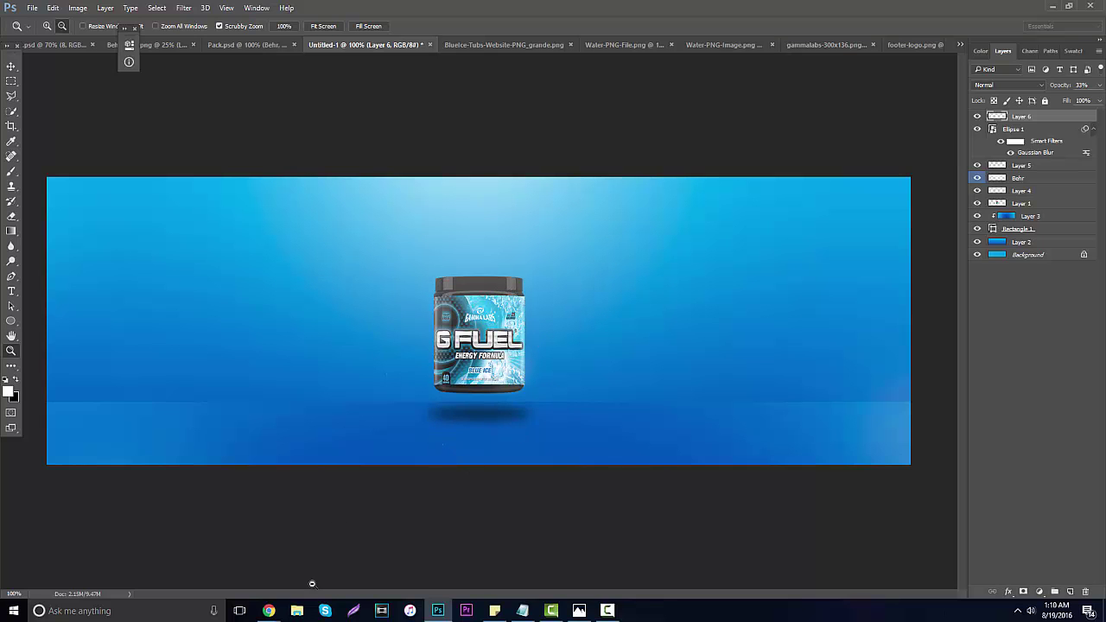
- Switch to Chrome and look through the transparent water images on the pngall.com water PNG page
{"action": "mouse_move", "coordinate": [281, 611]}
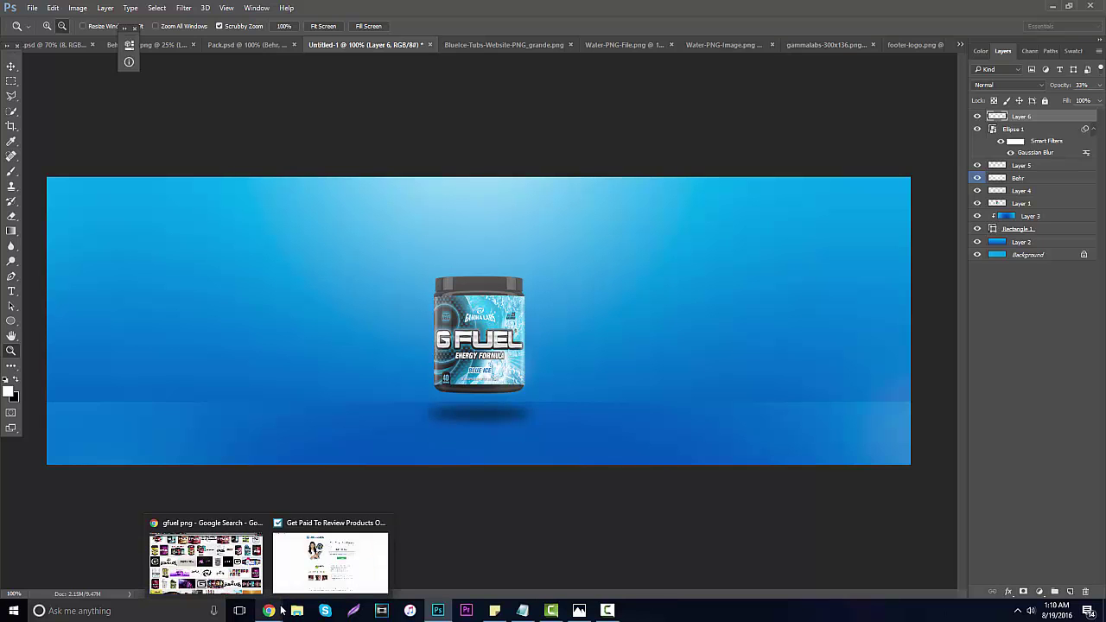
{"action": "left_click", "coordinate": [206, 561]}
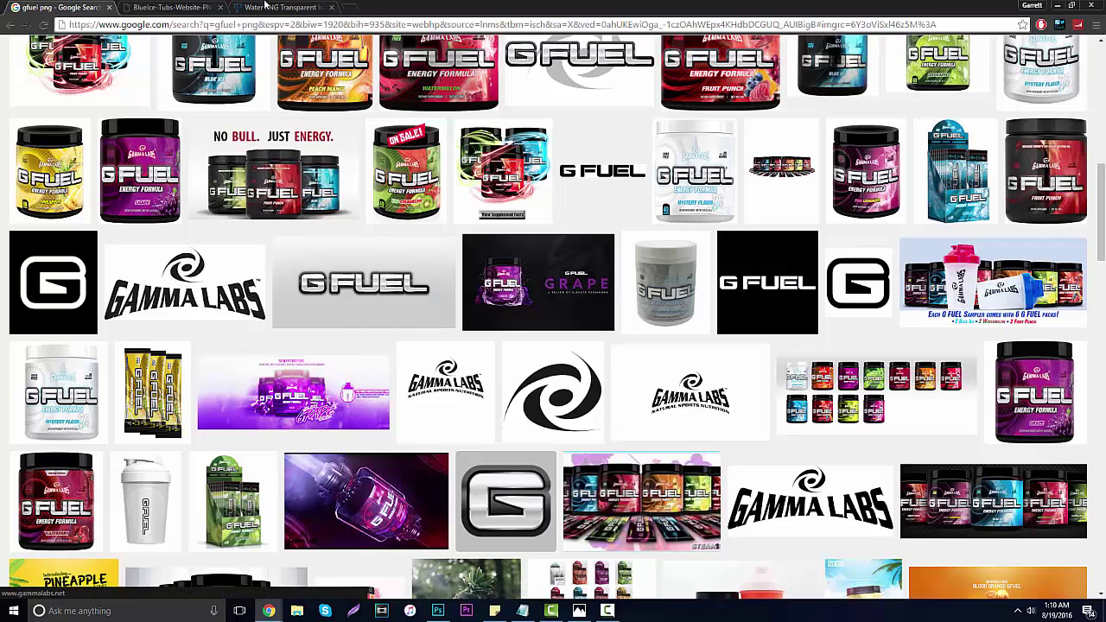
{"action": "left_click", "coordinate": [270, 7]}
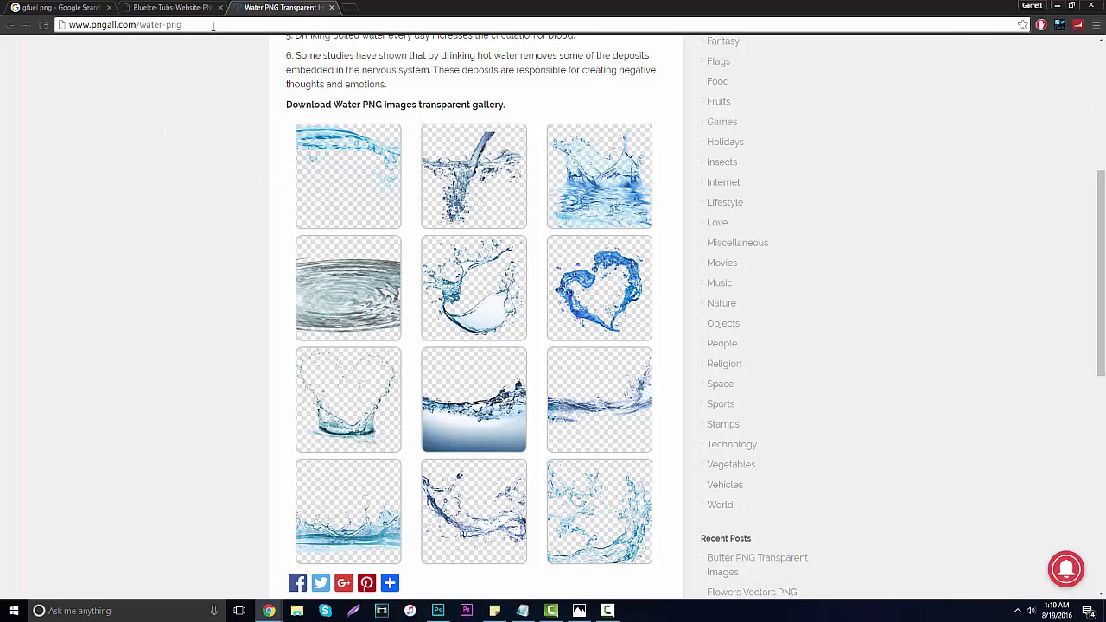
{"action": "scroll", "coordinate": [184, 286], "scroll_direction": "up", "scroll_amount": 3}
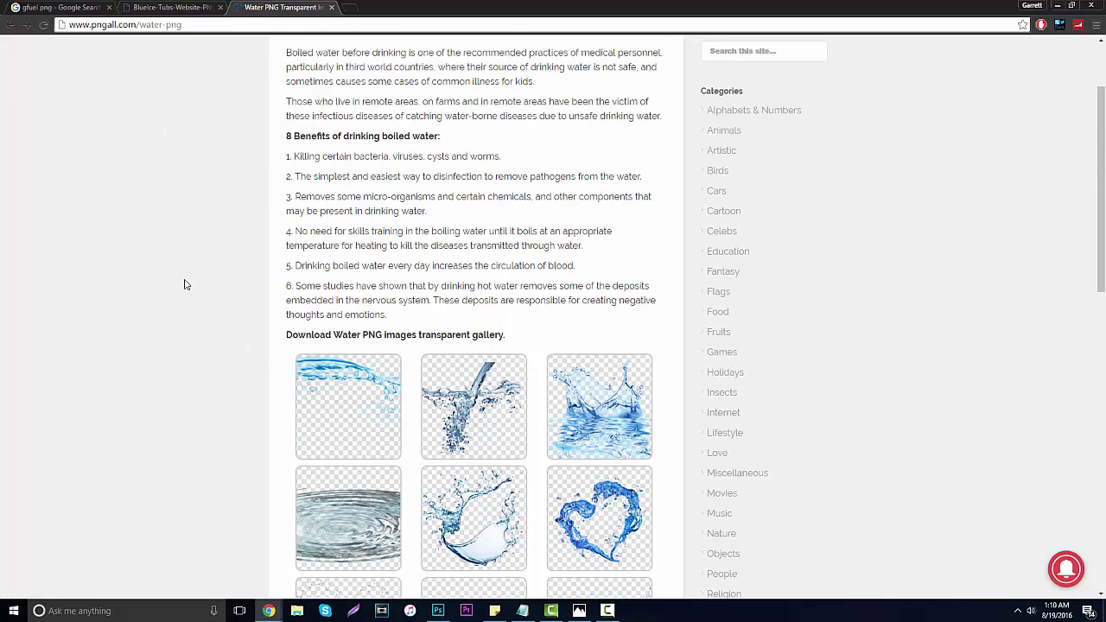
{"action": "scroll", "coordinate": [184, 285], "scroll_direction": "down", "scroll_amount": 3}
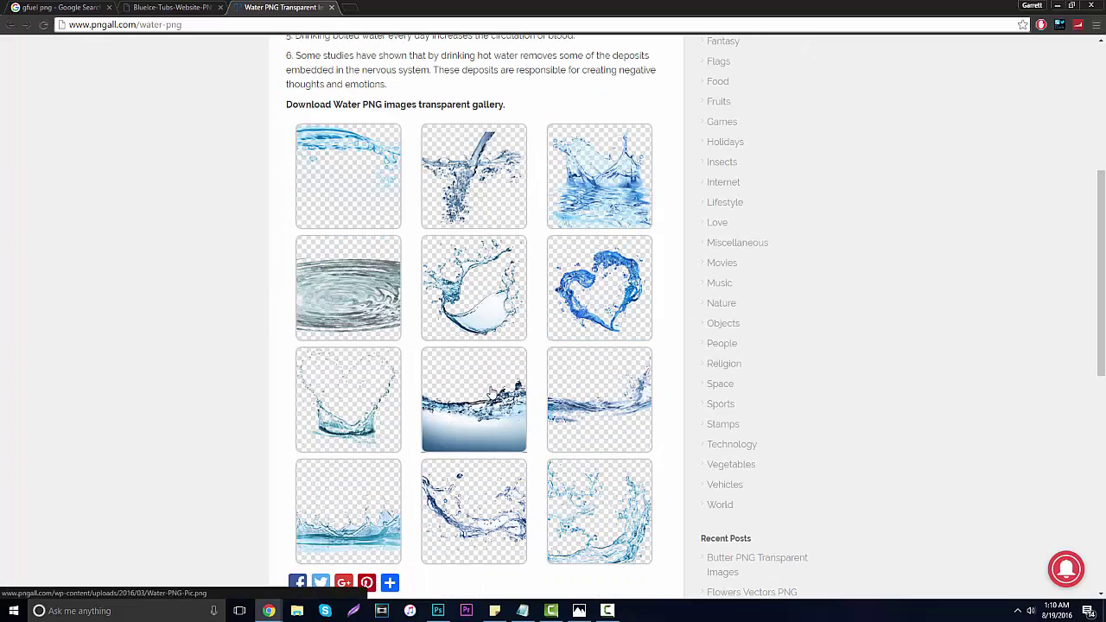
- Switch to Photoshop and copy the splash from Water-PNG-File.png into the Untitled-1 banner, with its layer directly beneath the tub layer
{"action": "left_click", "coordinate": [438, 611]}
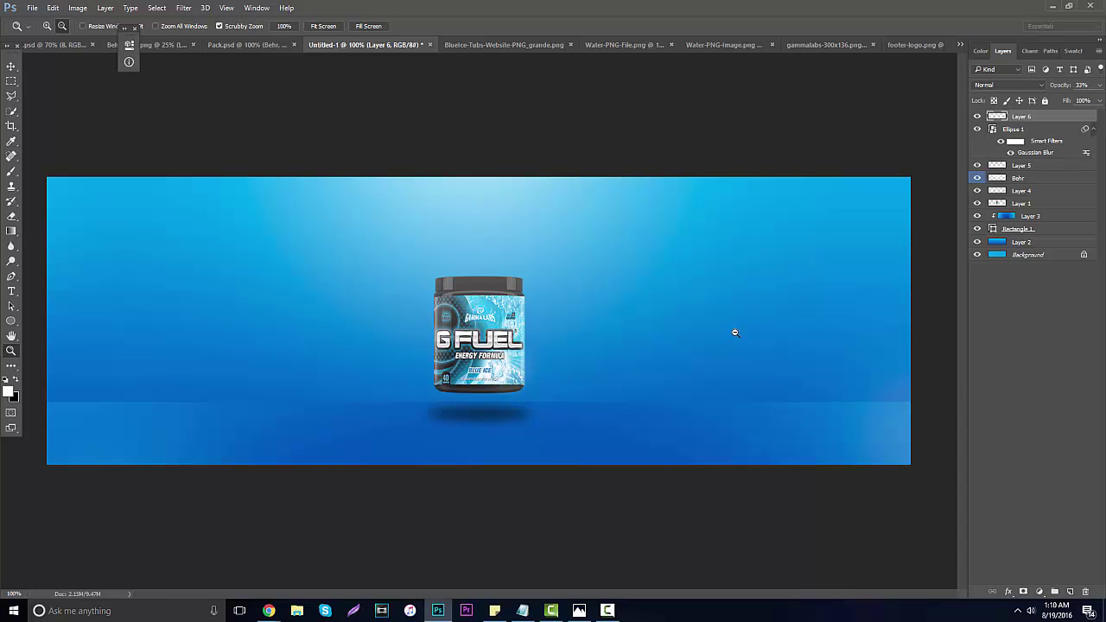
{"action": "left_click", "coordinate": [719, 45]}
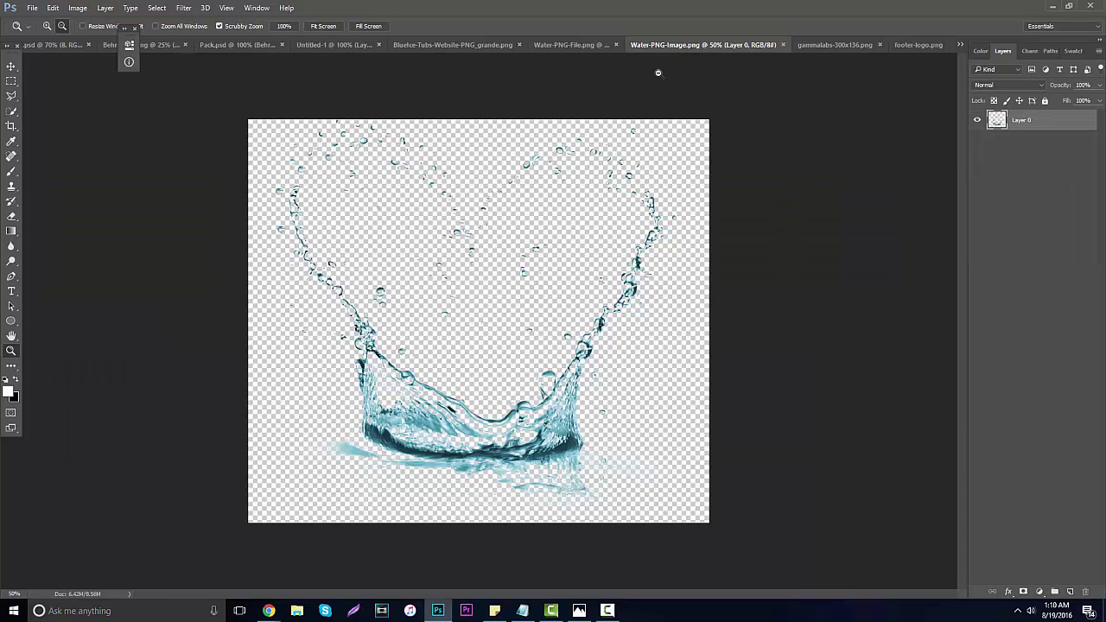
{"action": "left_click", "coordinate": [570, 45]}
{"action": "left_click", "coordinate": [11, 65]}
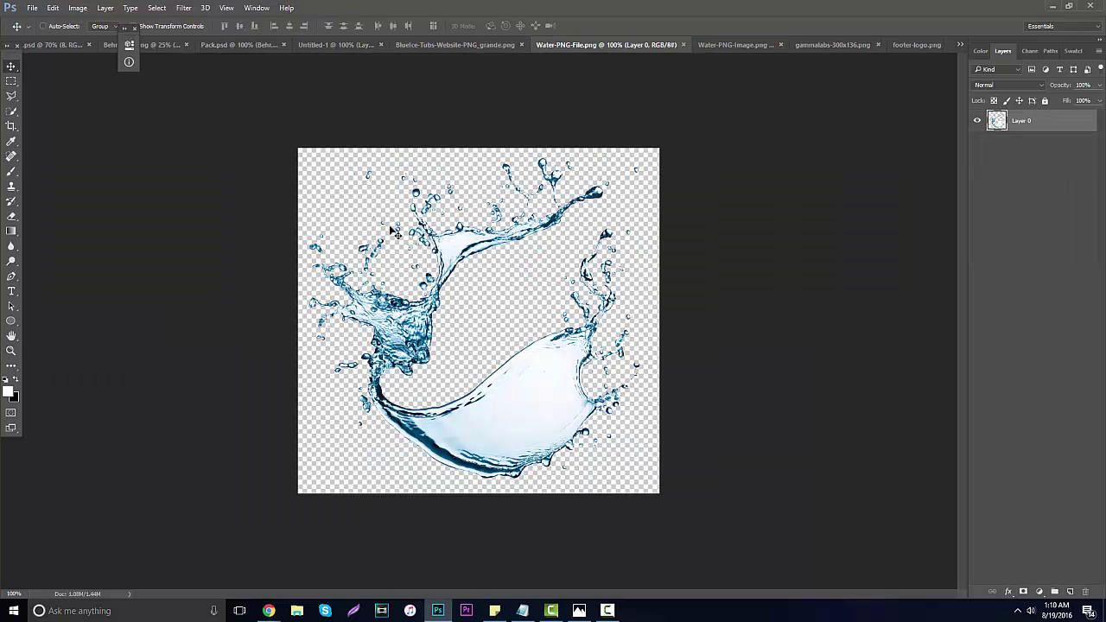
{"action": "left_click_drag", "start_coordinate": [441, 250], "coordinate": [324, 50]}
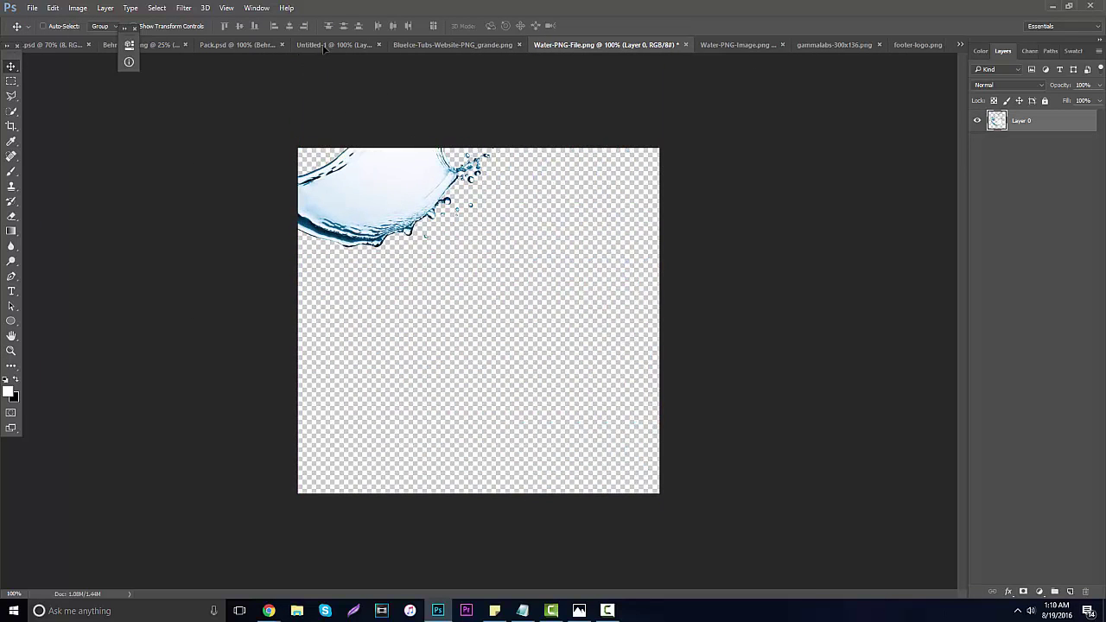
{"action": "key", "text": "ctrl+z"}
{"action": "left_click_drag", "start_coordinate": [410, 230], "coordinate": [476, 308]}
{"action": "left_click_drag", "start_coordinate": [1024, 142], "coordinate": [1016, 222]}
- Scale the water splash to about 51.5% and centre it behind the tub so it bursts out around the sides and lid
{"action": "key", "text": "ctrl+t"}
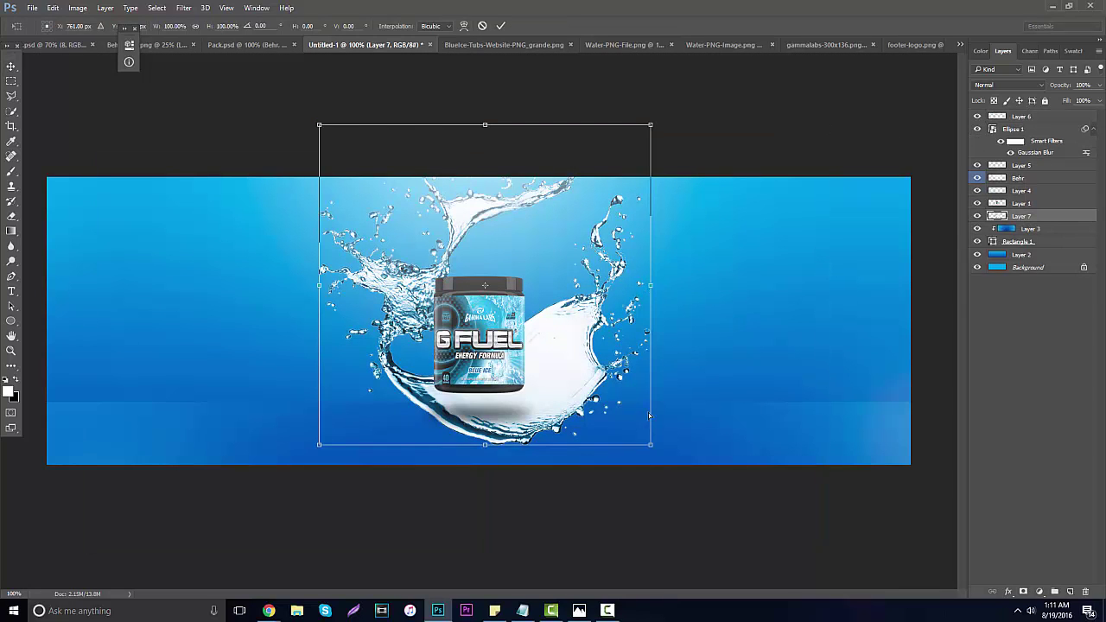
{"action": "left_click_drag", "start_coordinate": [648, 445], "coordinate": [486, 248]}
{"action": "left_click_drag", "start_coordinate": [423, 270], "coordinate": [483, 382]}
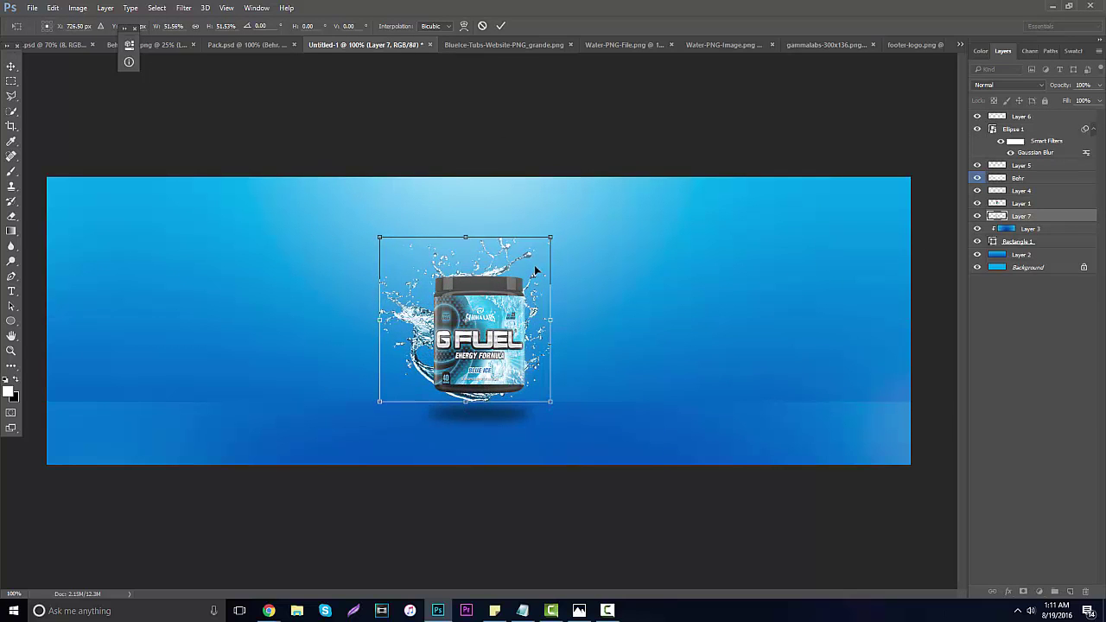
{"action": "mouse_move", "coordinate": [510, 313]}
{"action": "left_mouse_down"}
{"action": "mouse_move", "coordinate": [503, 305]}
{"action": "mouse_move", "coordinate": [513, 311]}
{"action": "left_mouse_up"}
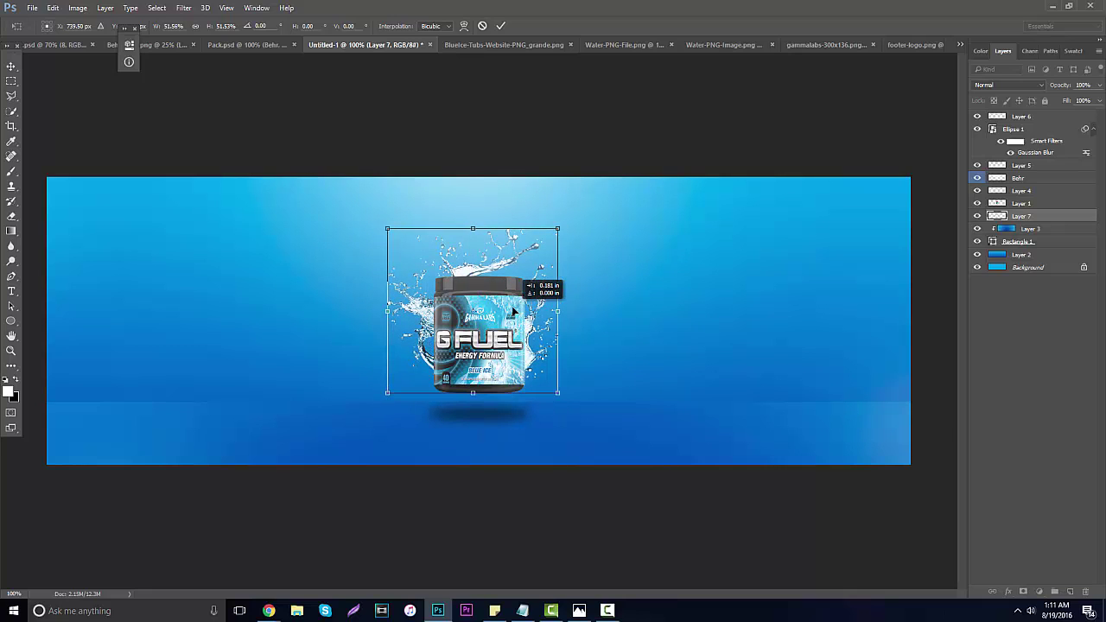
{"action": "key", "text": "Return"}
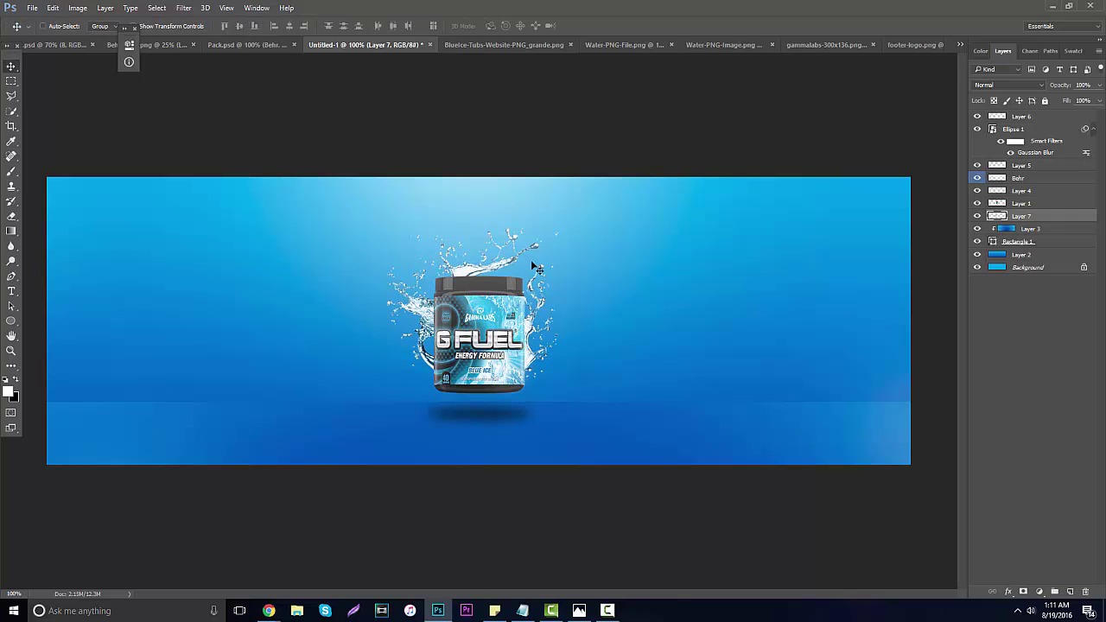
- Duplicate the splash layer and move the copy directly above the tub layer
{"action": "left_click", "coordinate": [550, 268]}
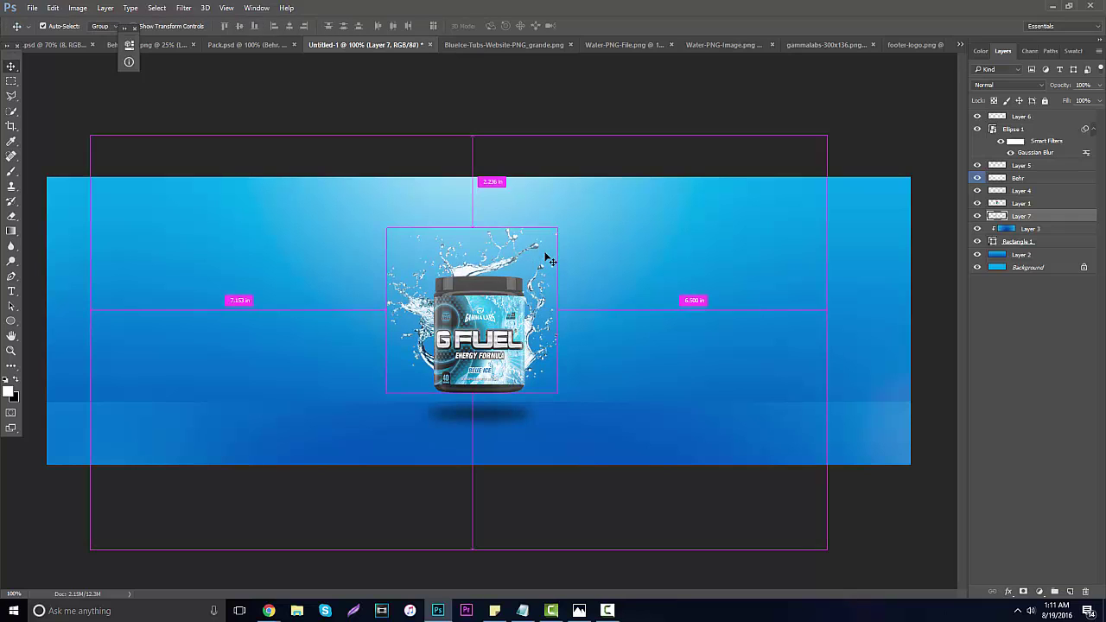
{"action": "key", "text": "ctrl+j"}
{"action": "left_click_drag", "start_coordinate": [1026, 218], "coordinate": [1026, 202]}
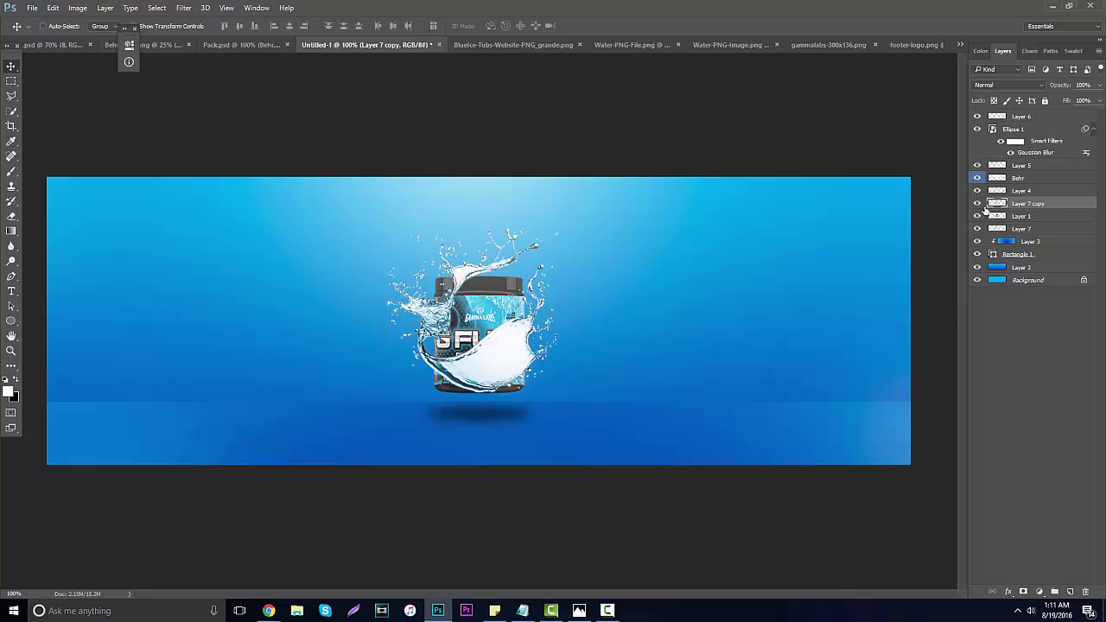
- Outline the splash copy's lower part over the tub's label with the Polygonal Lasso, delete it and deselect
{"action": "left_click", "coordinate": [11, 351]}
{"action": "left_click_drag", "start_coordinate": [496, 363], "coordinate": [474, 277]}
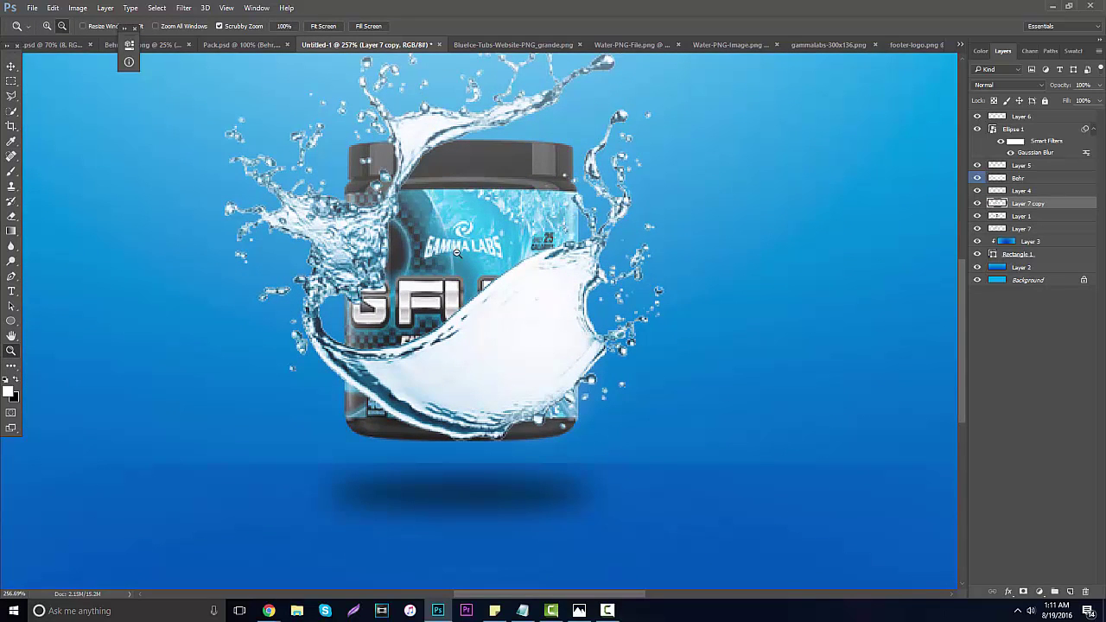
{"action": "left_click", "coordinate": [12, 95]}
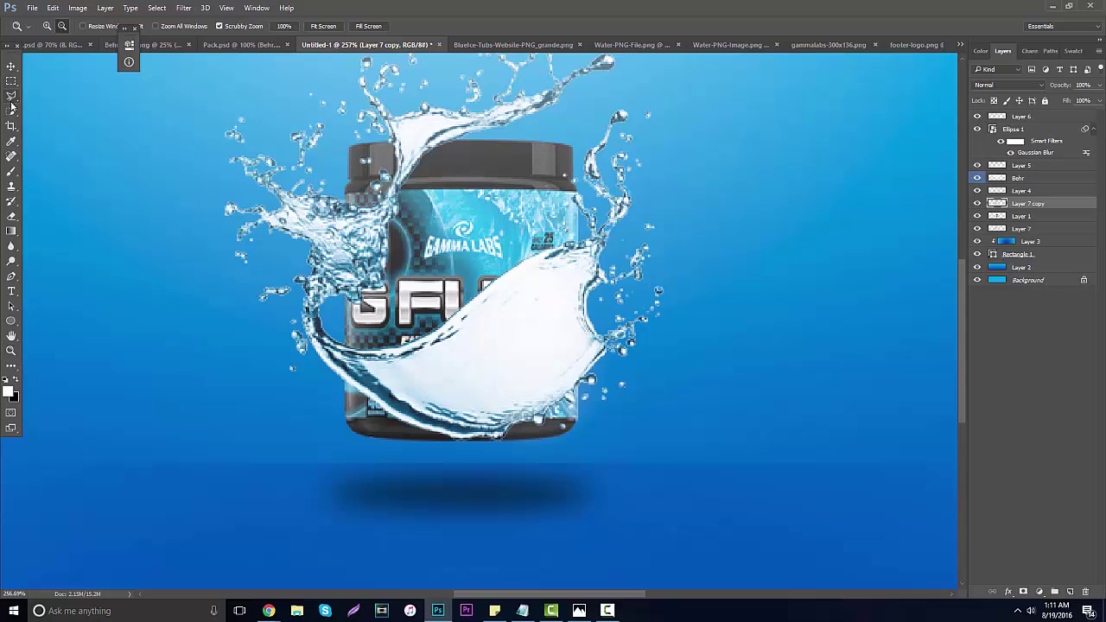
{"action": "mouse_move", "coordinate": [348, 341]}
{"action": "left_mouse_down"}
{"action": "mouse_move", "coordinate": [349, 448]}
{"action": "mouse_move", "coordinate": [553, 491]}
{"action": "mouse_move", "coordinate": [662, 119]}
{"action": "mouse_move", "coordinate": [596, 108]}
{"action": "left_mouse_up"}
{"action": "left_click", "coordinate": [347, 337]}
{"action": "key", "text": "Delete"}
{"action": "key", "text": "ctrl+d"}
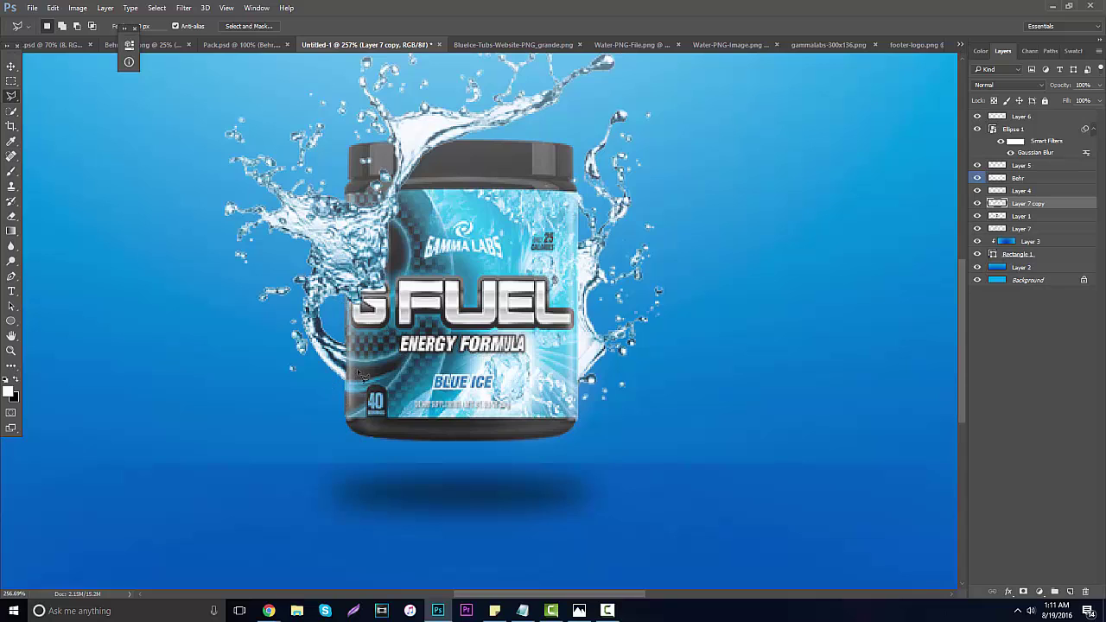
- Add a new layer clipped to the splash copy and paint soft black across the tub's lower label with a 94 px brush
{"action": "left_click", "coordinate": [1070, 591]}
{"action": "left_click_drag", "start_coordinate": [1036, 206], "coordinate": [1040, 205]}
{"action": "left_click", "coordinate": [1040, 208], "text": "alt"}
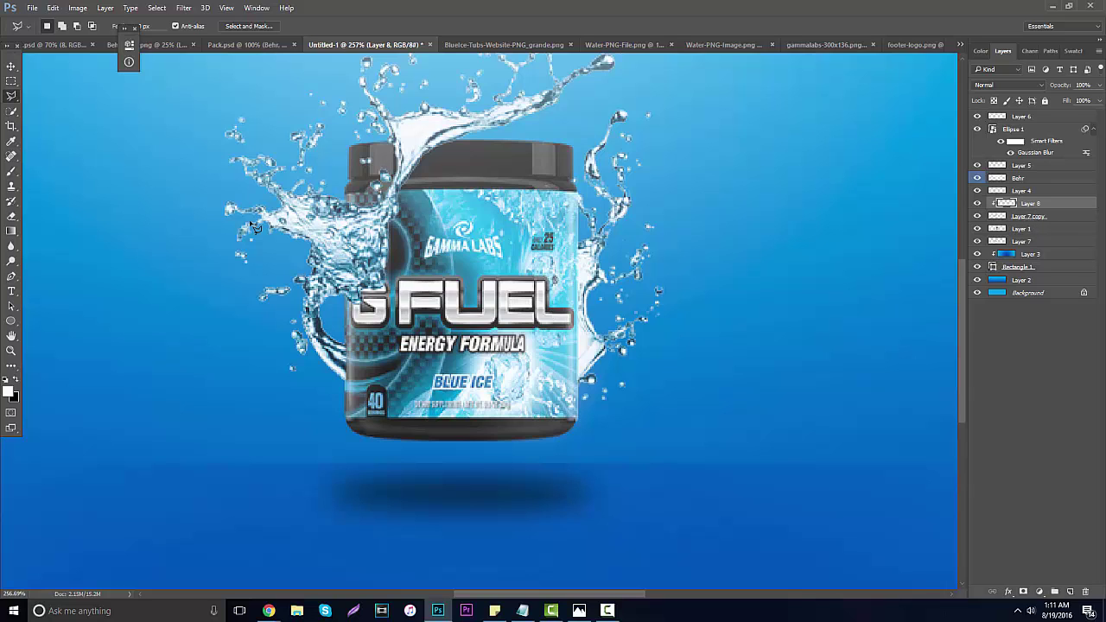
{"action": "left_click", "coordinate": [11, 172]}
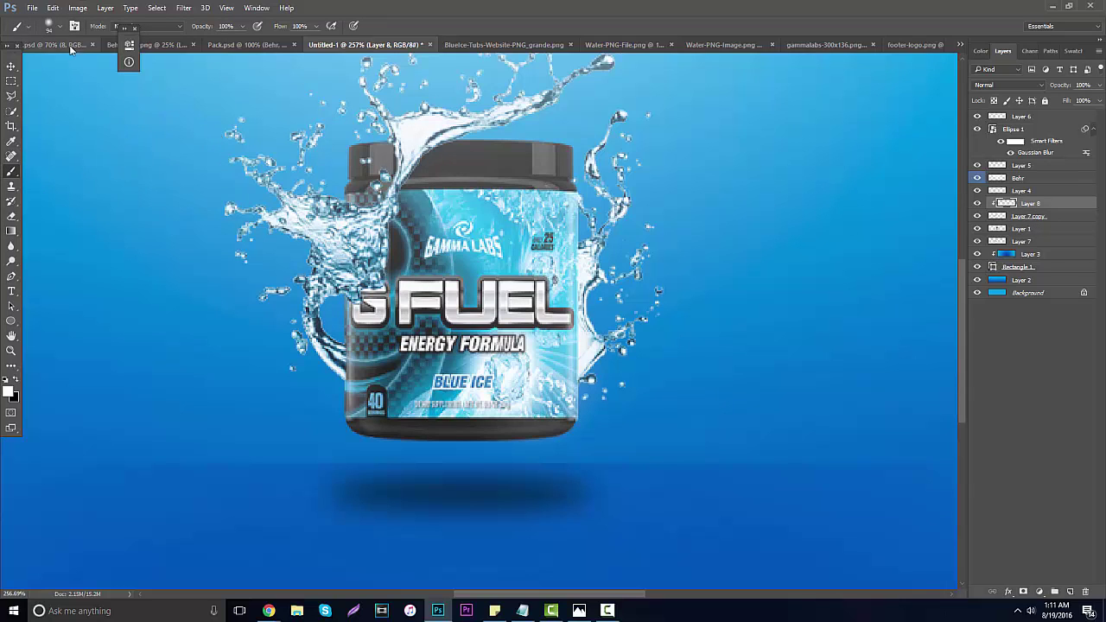
{"action": "left_click", "coordinate": [16, 379]}
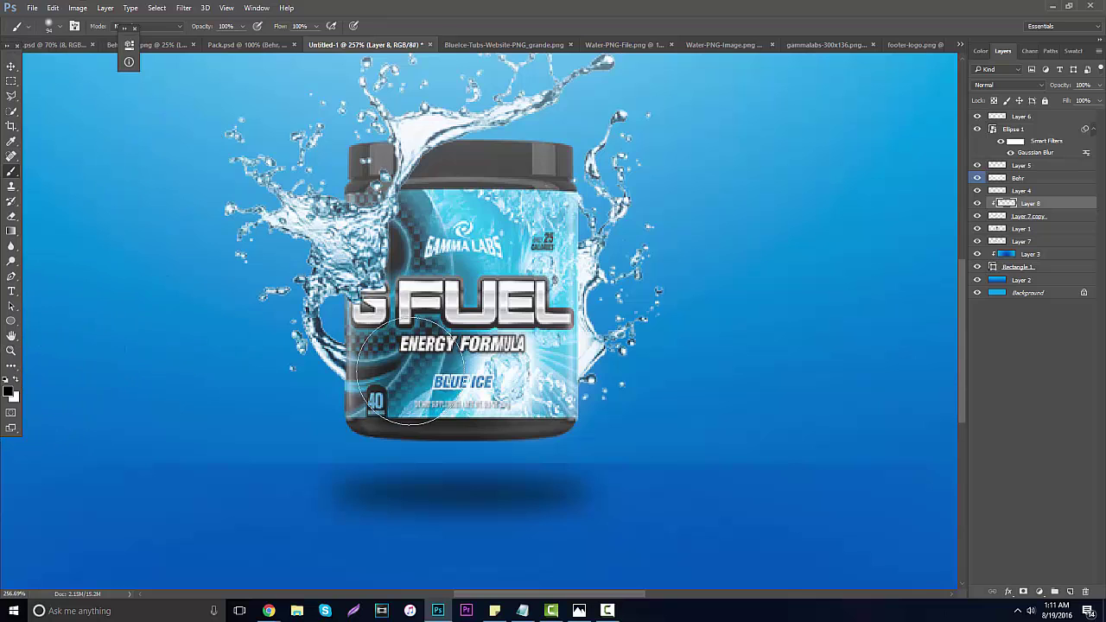
{"action": "mouse_move", "coordinate": [397, 368]}
{"action": "left_mouse_down"}
{"action": "mouse_move", "coordinate": [411, 380]}
{"action": "mouse_move", "coordinate": [398, 363]}
{"action": "mouse_move", "coordinate": [450, 292]}
{"action": "mouse_move", "coordinate": [375, 398]}
{"action": "mouse_move", "coordinate": [499, 350]}
{"action": "mouse_move", "coordinate": [531, 367]}
{"action": "left_mouse_up"}
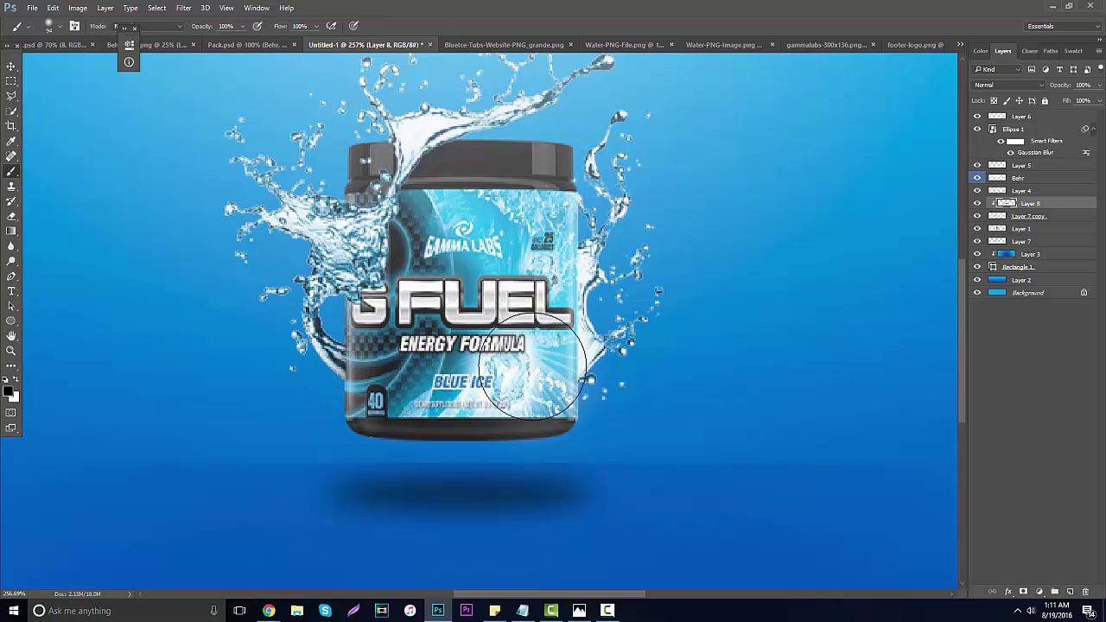
- Compare the tub with and without the splash copy, try Soft Light on that layer, and set its blend mode to Lighten
{"action": "left_click", "coordinate": [11, 350]}
{"action": "left_click_drag", "start_coordinate": [429, 330], "coordinate": [363, 331]}
{"action": "left_click_drag", "start_coordinate": [489, 372], "coordinate": [496, 322]}
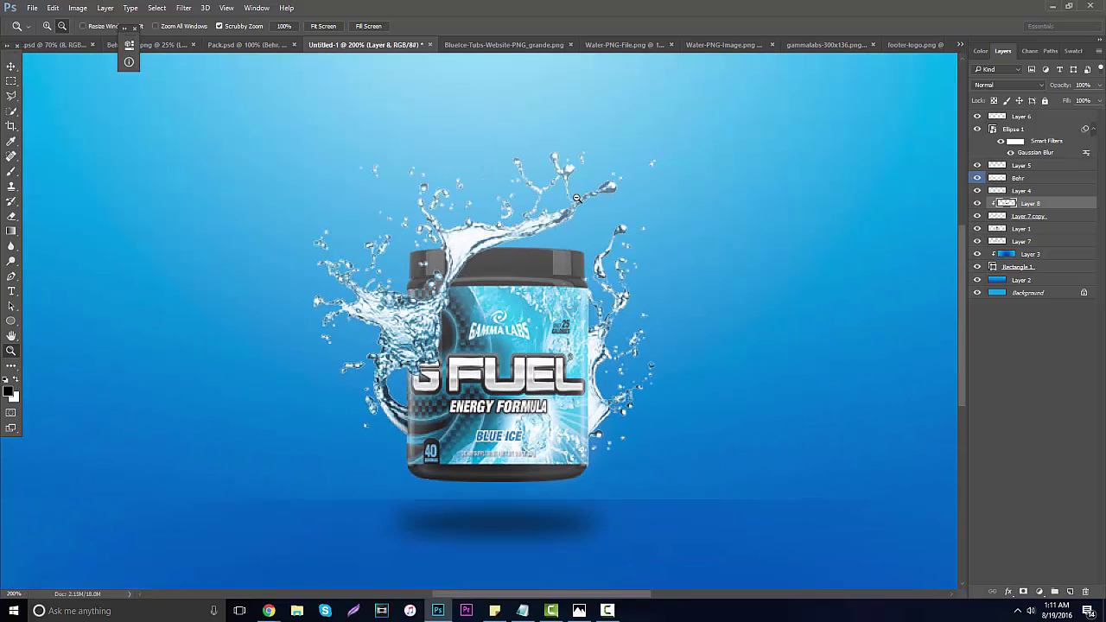
{"action": "left_click", "coordinate": [978, 215]}
{"action": "left_click", "coordinate": [977, 216]}
{"action": "left_click", "coordinate": [999, 217]}
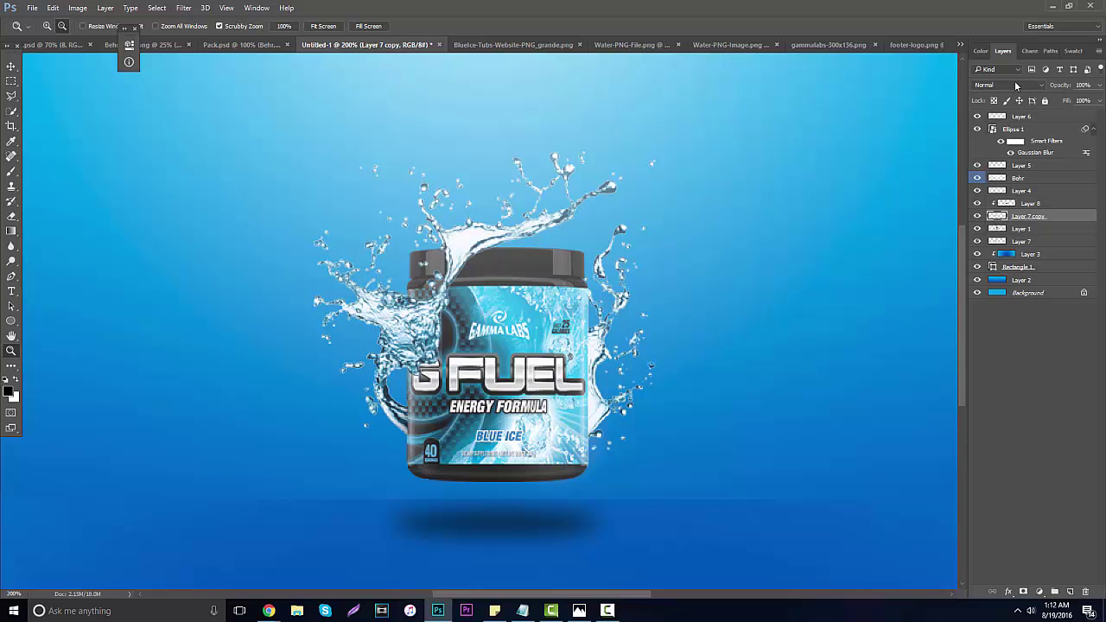
{"action": "left_click", "coordinate": [1016, 85]}
{"action": "left_click", "coordinate": [992, 204]}
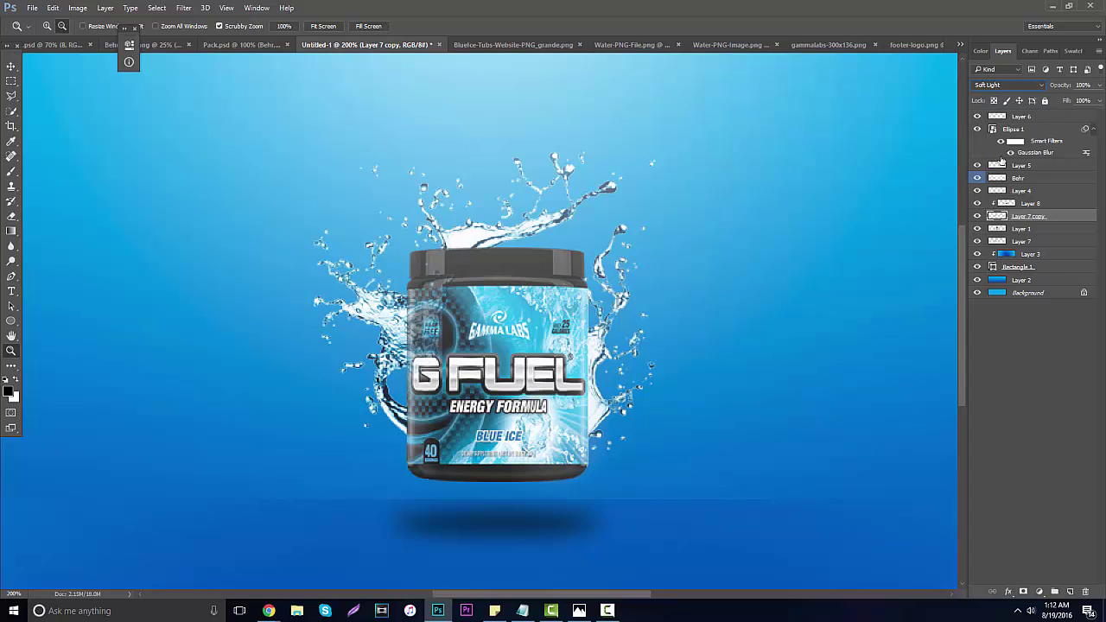
{"action": "left_click", "coordinate": [1017, 84]}
{"action": "left_click", "coordinate": [992, 164]}
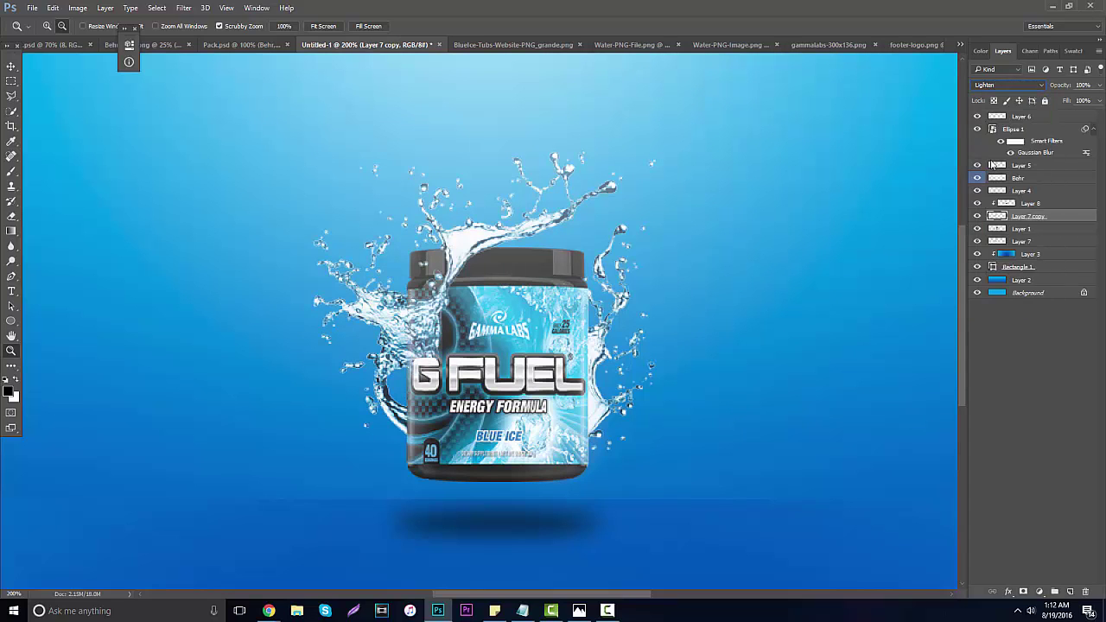
- Examine how the splash blends over the tub, both close up and across the whole banner
{"action": "left_click", "coordinate": [481, 312], "text": "alt"}
{"action": "left_click", "coordinate": [476, 313], "text": "alt"}
{"action": "left_click", "coordinate": [466, 315]}
{"action": "left_click", "coordinate": [458, 316], "text": "alt"}
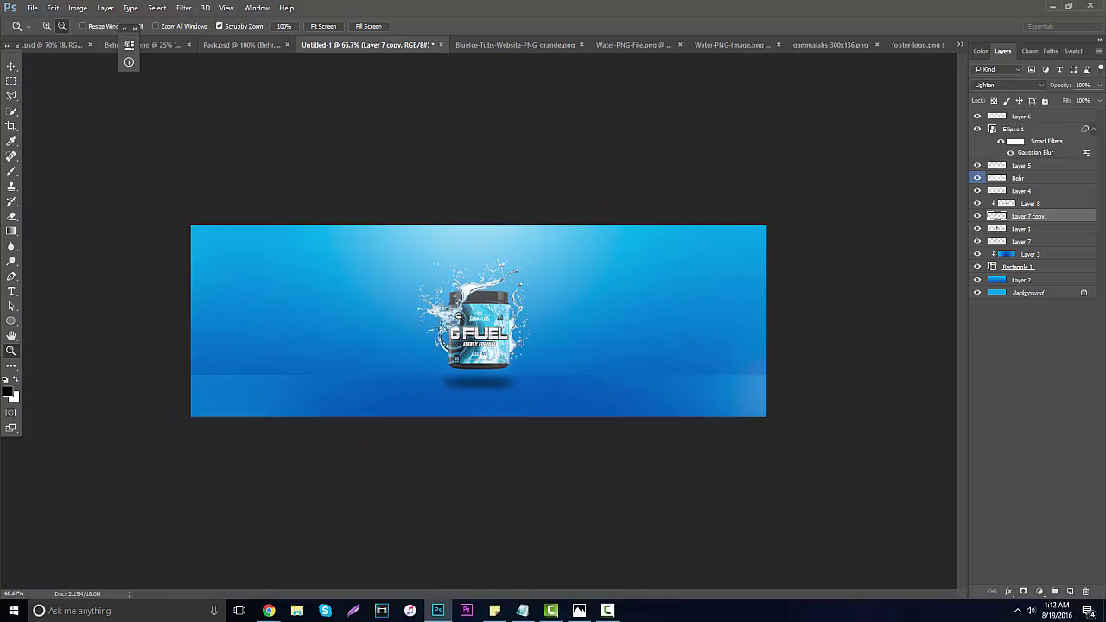
{"action": "left_click", "coordinate": [487, 325]}
{"action": "left_click", "coordinate": [436, 316], "text": "alt"}
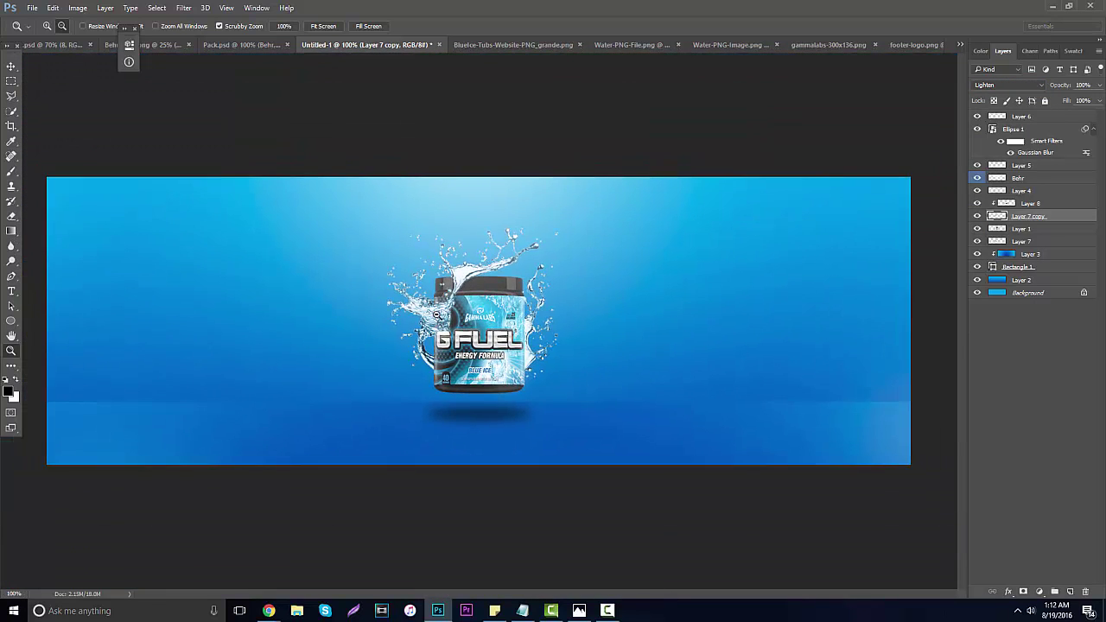
{"action": "left_click_drag", "start_coordinate": [447, 311], "coordinate": [486, 309]}
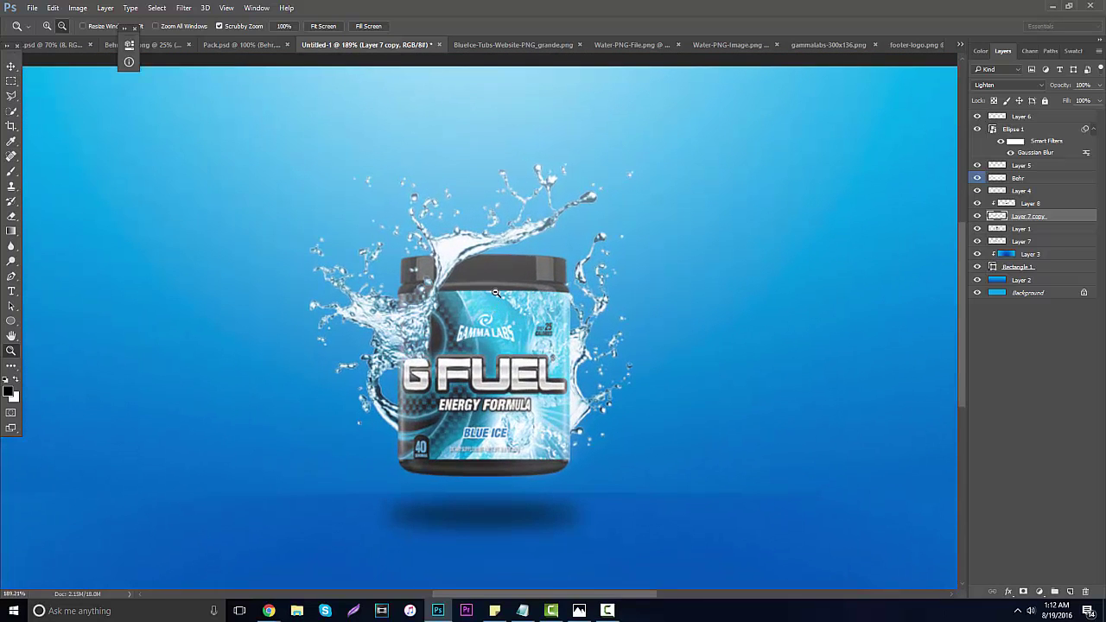
{"action": "left_click", "coordinate": [488, 269], "text": "alt"}
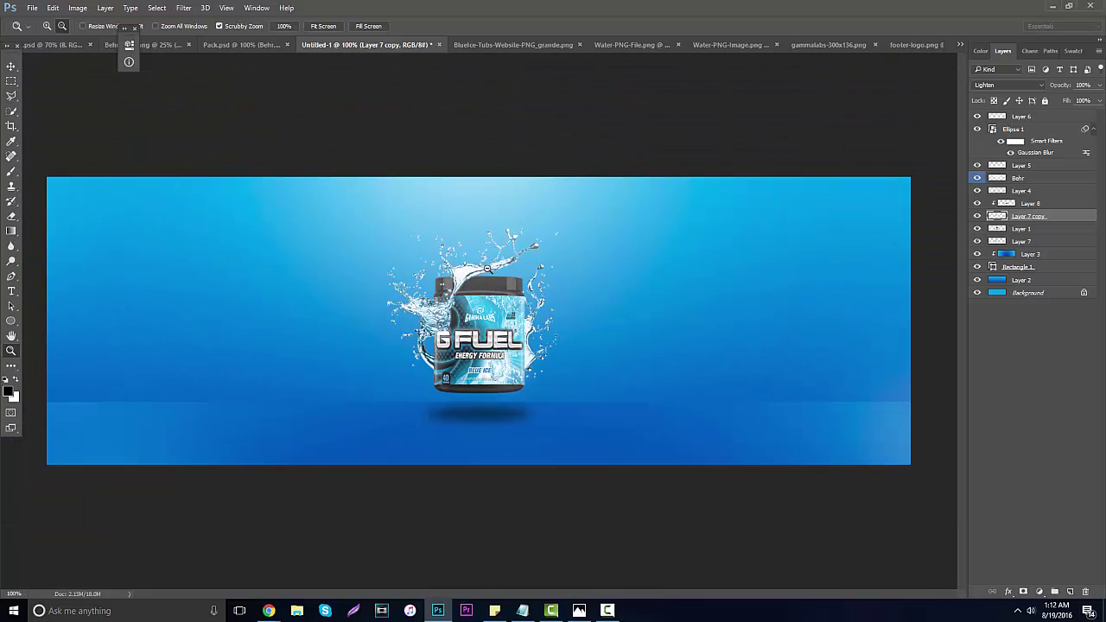
- Add a new layer above Layer 4 and dab soft white glows on the splash at the lid and on both sides of the tub
{"action": "left_click", "coordinate": [9, 173]}
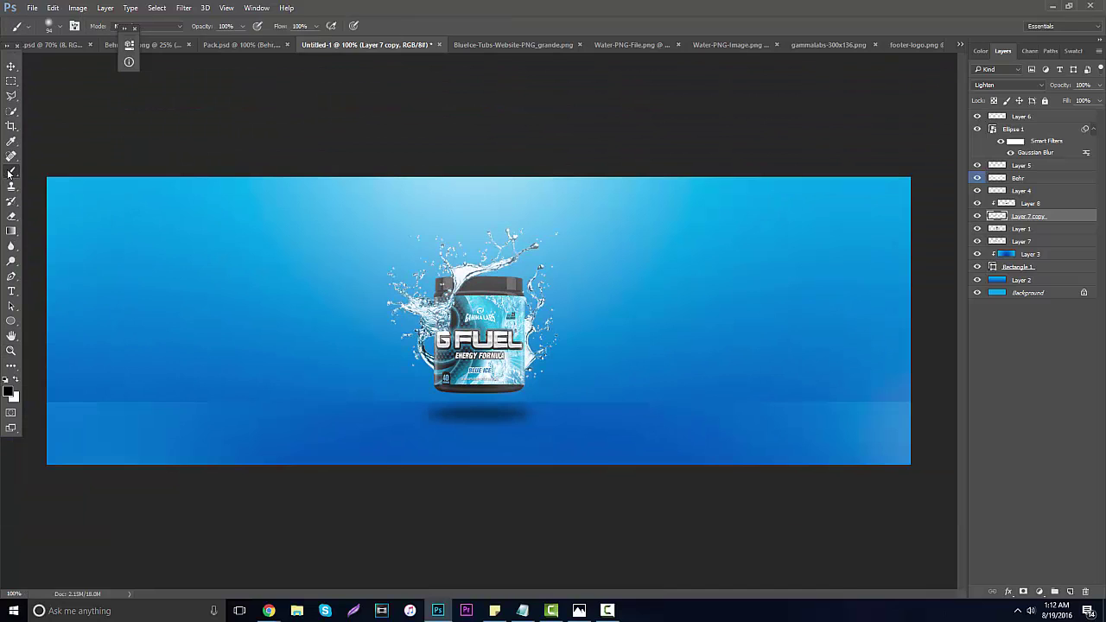
{"action": "left_click", "coordinate": [1020, 191]}
{"action": "left_click", "coordinate": [1070, 592]}
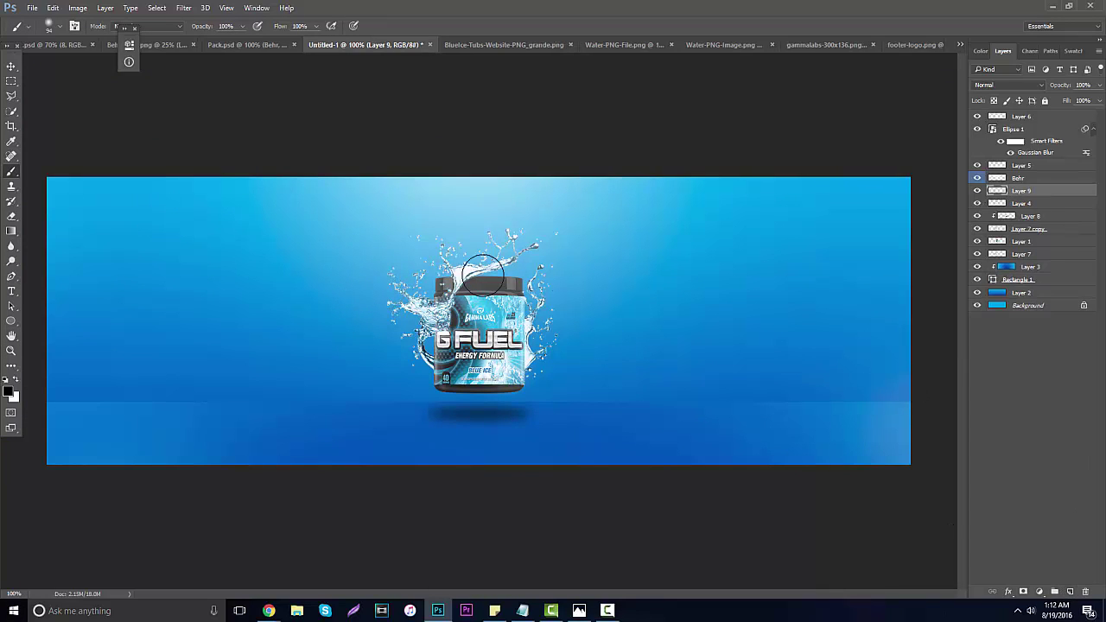
{"action": "left_click", "coordinate": [17, 381]}
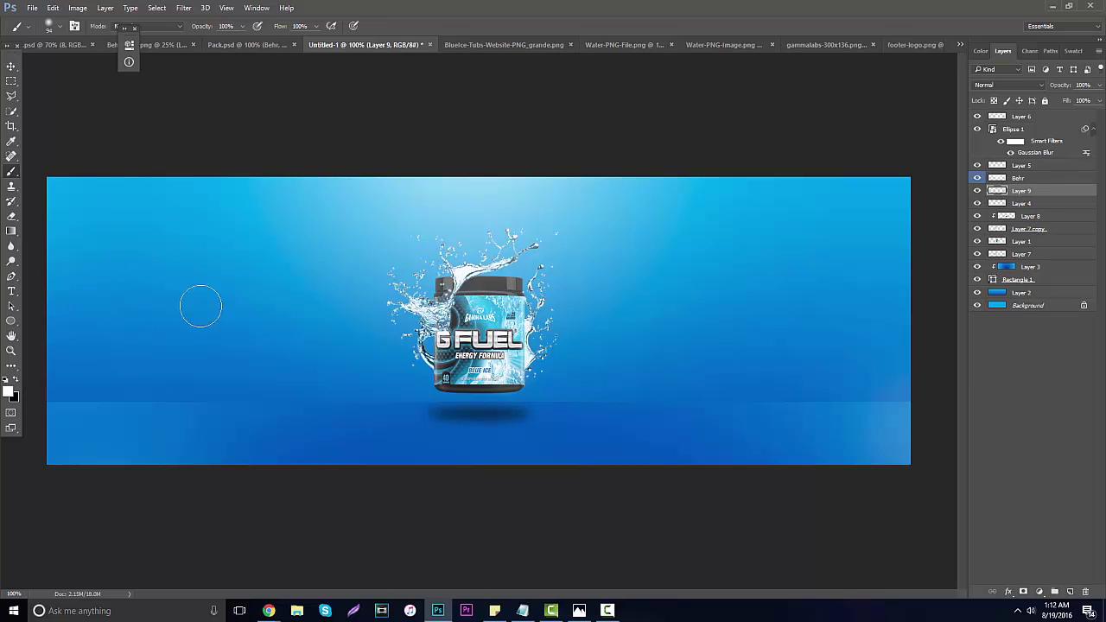
{"action": "left_click", "coordinate": [467, 263]}
{"action": "left_click", "coordinate": [439, 313]}
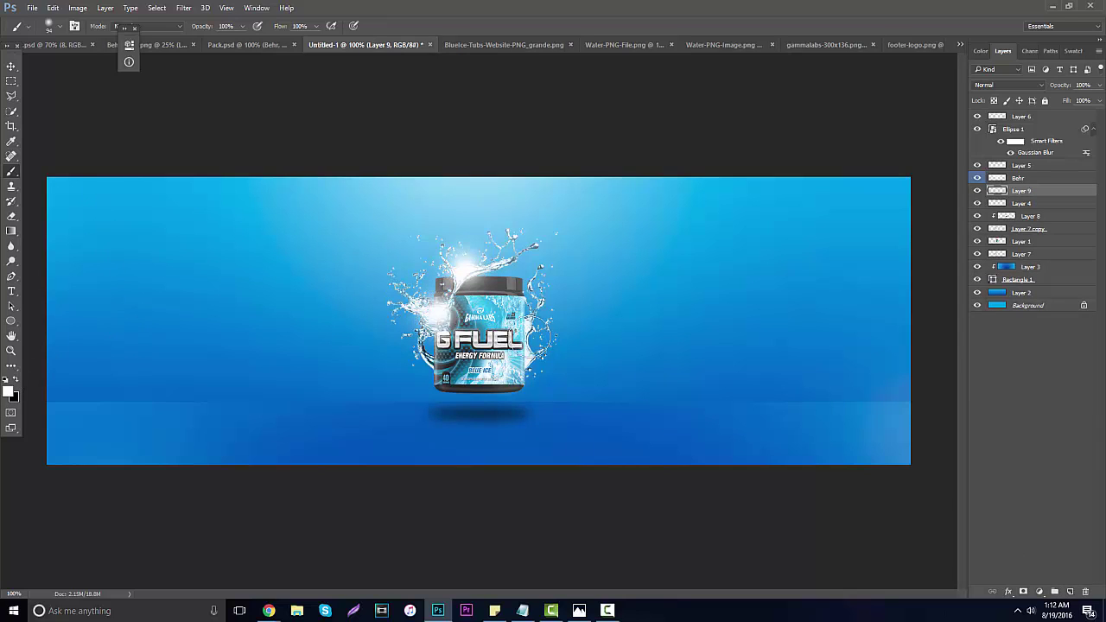
{"action": "left_click", "coordinate": [534, 346]}
- Lower the opacity of the splash glow layer to 45% and check the tub up close
{"action": "left_click", "coordinate": [1099, 85]}
{"action": "left_click_drag", "start_coordinate": [1067, 96], "coordinate": [1068, 102]}
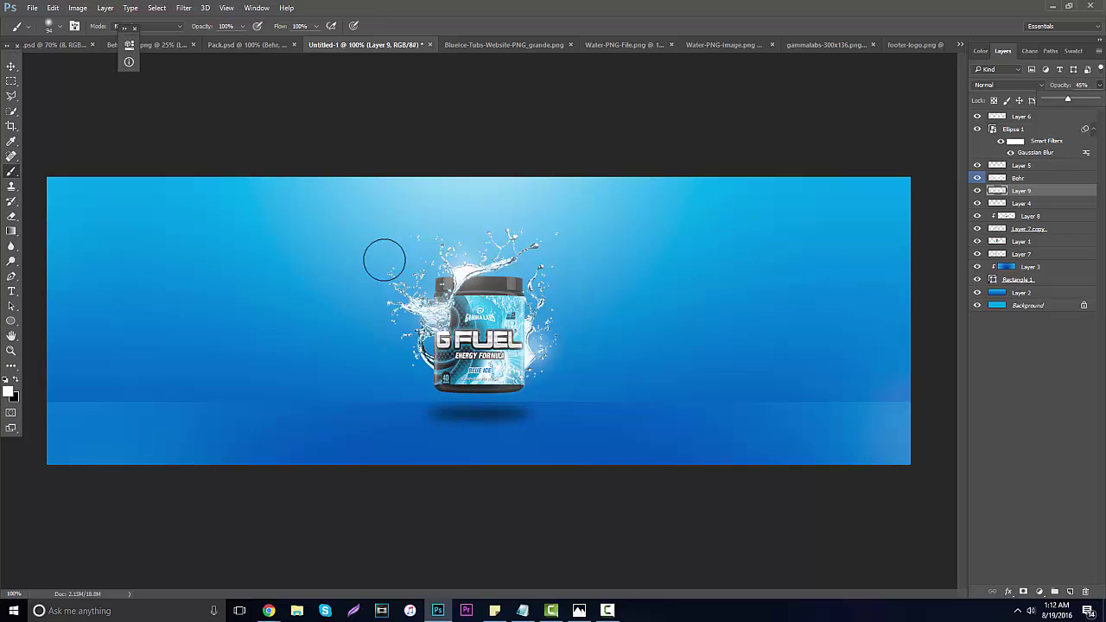
{"action": "left_click", "coordinate": [11, 350]}
{"action": "left_click_drag", "start_coordinate": [323, 344], "coordinate": [533, 317]}
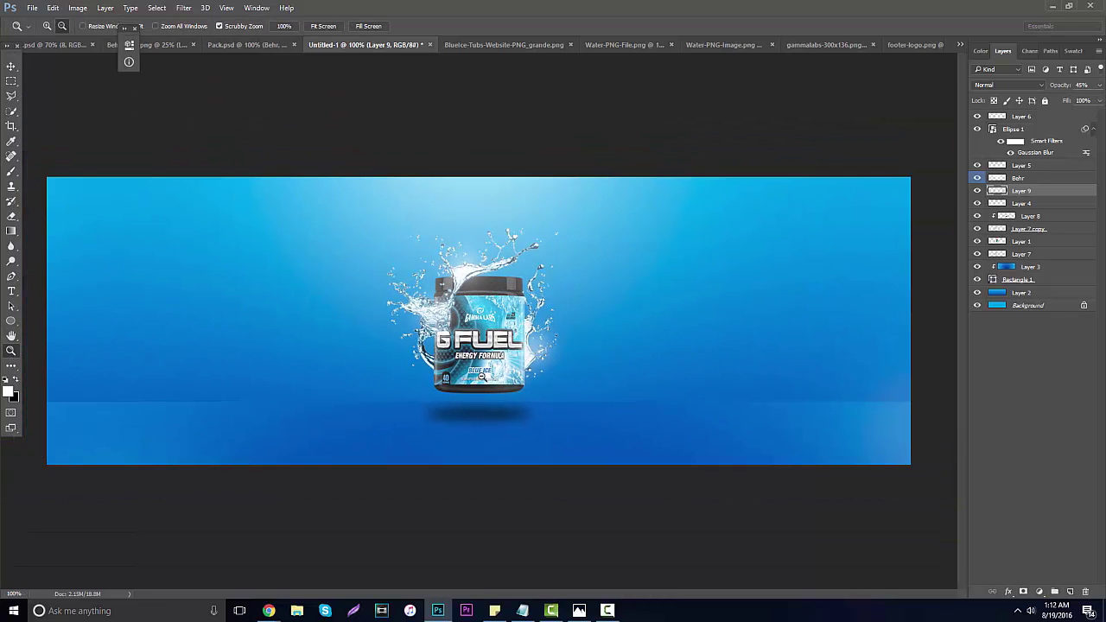
{"action": "left_click_drag", "start_coordinate": [471, 331], "coordinate": [496, 335]}
- Switch to Chrome and search pngall.com for "Ice cube"
{"action": "mouse_move", "coordinate": [269, 610]}
{"action": "left_click", "coordinate": [207, 558]}
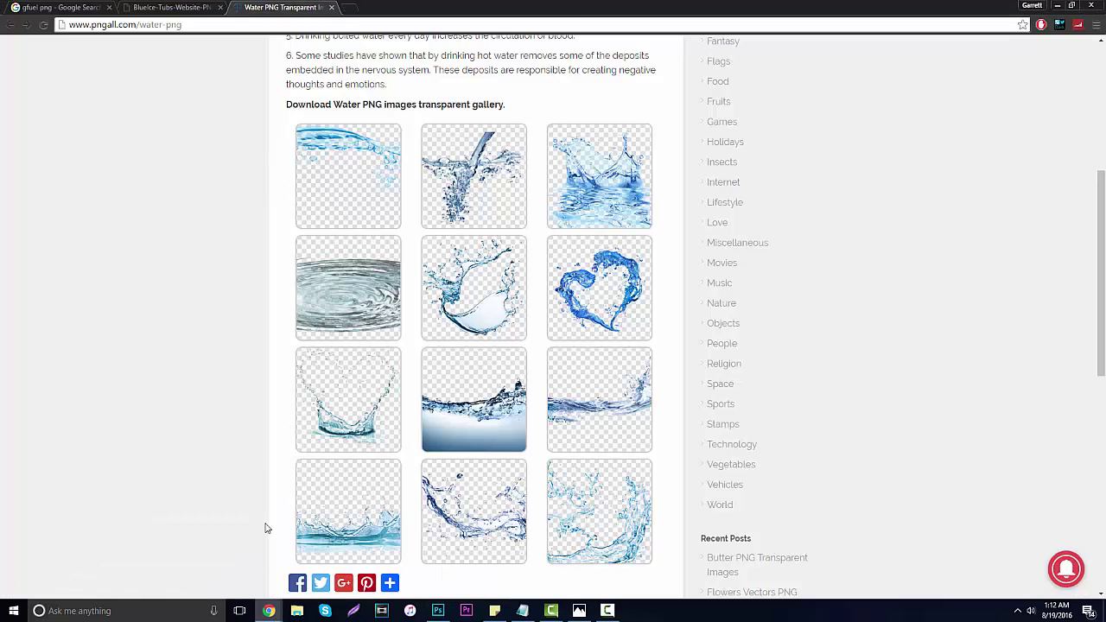
{"action": "left_click", "coordinate": [173, 7]}
{"action": "left_click", "coordinate": [257, 7]}
{"action": "scroll", "coordinate": [700, 178], "scroll_direction": "up", "scroll_amount": 4}
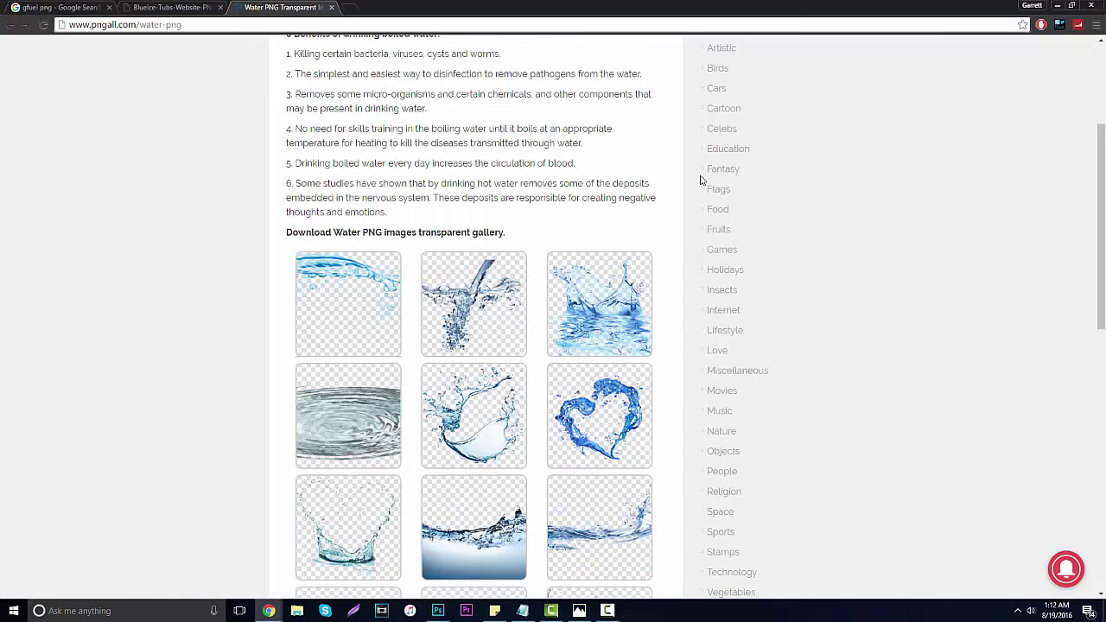
{"action": "left_click", "coordinate": [754, 177]}
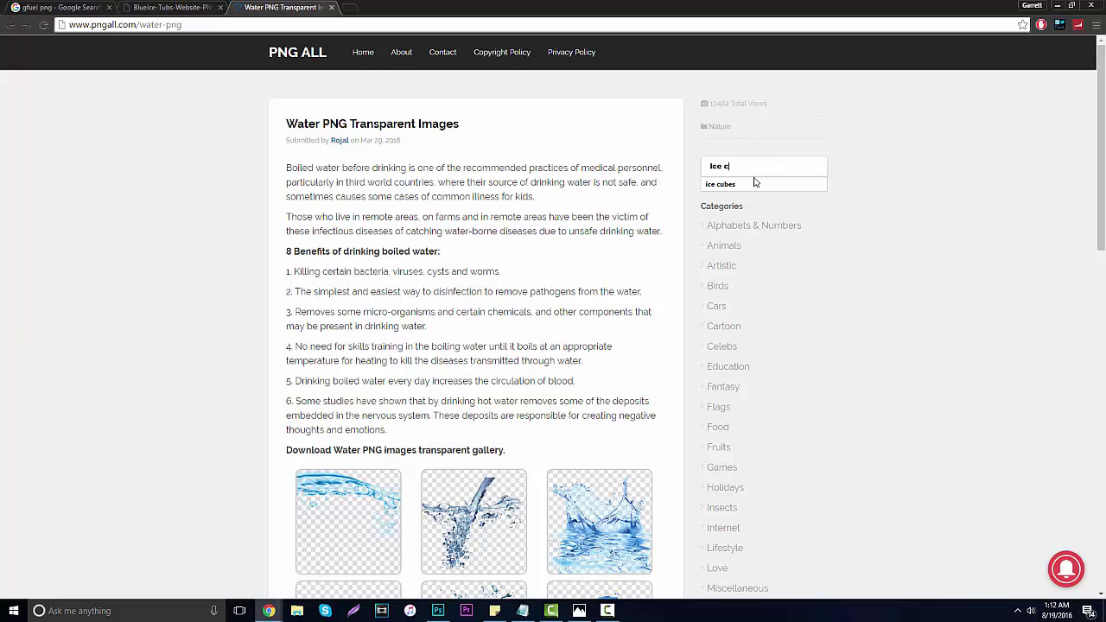
{"action": "type", "text": "Ice cube"}
{"action": "key", "text": "Return"}
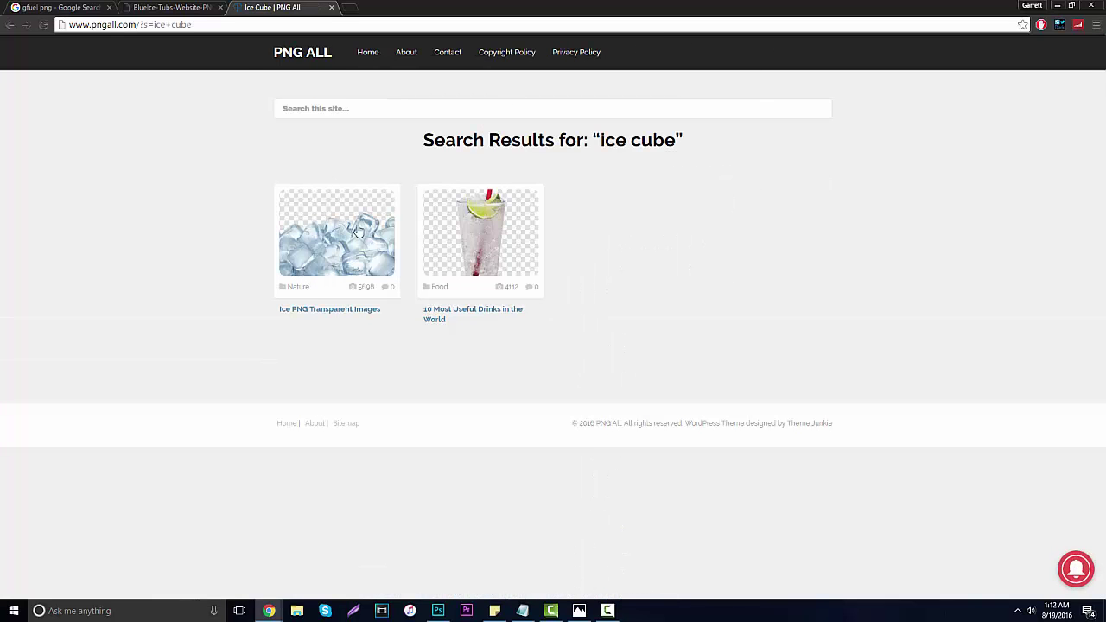
- Open the Ice PNG Transparent Images page and look through its gallery for suitable ice pictures
{"action": "left_click", "coordinate": [355, 227]}
{"action": "scroll", "coordinate": [207, 191], "scroll_direction": "down", "scroll_amount": 2}
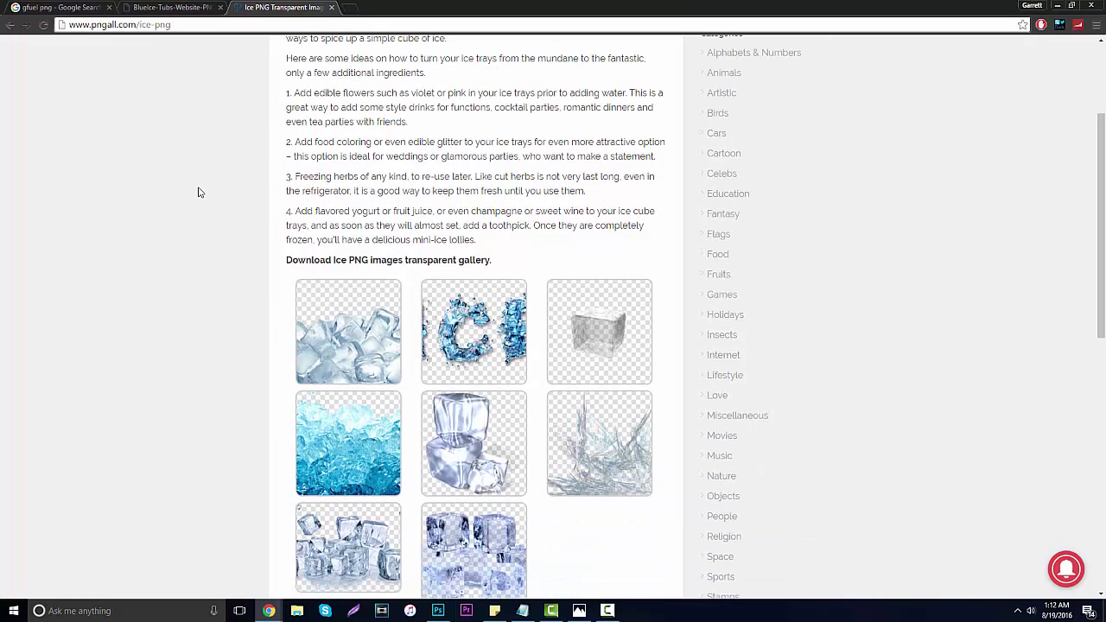
{"action": "scroll", "coordinate": [190, 178], "scroll_direction": "down", "scroll_amount": 3}
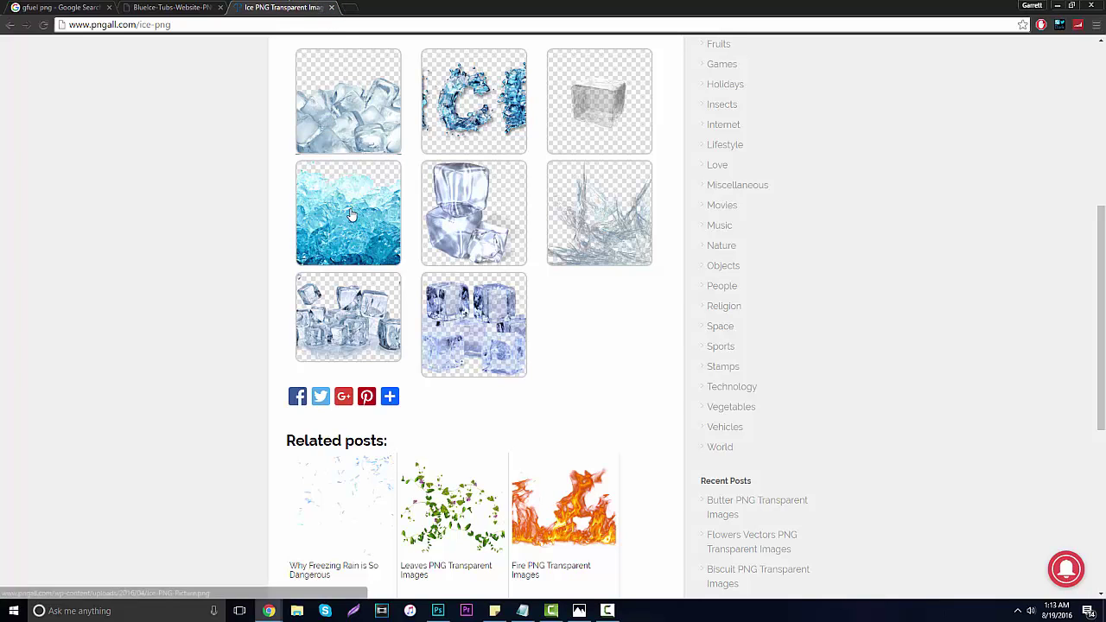
{"action": "scroll", "coordinate": [353, 216], "scroll_direction": "up", "scroll_amount": 2}
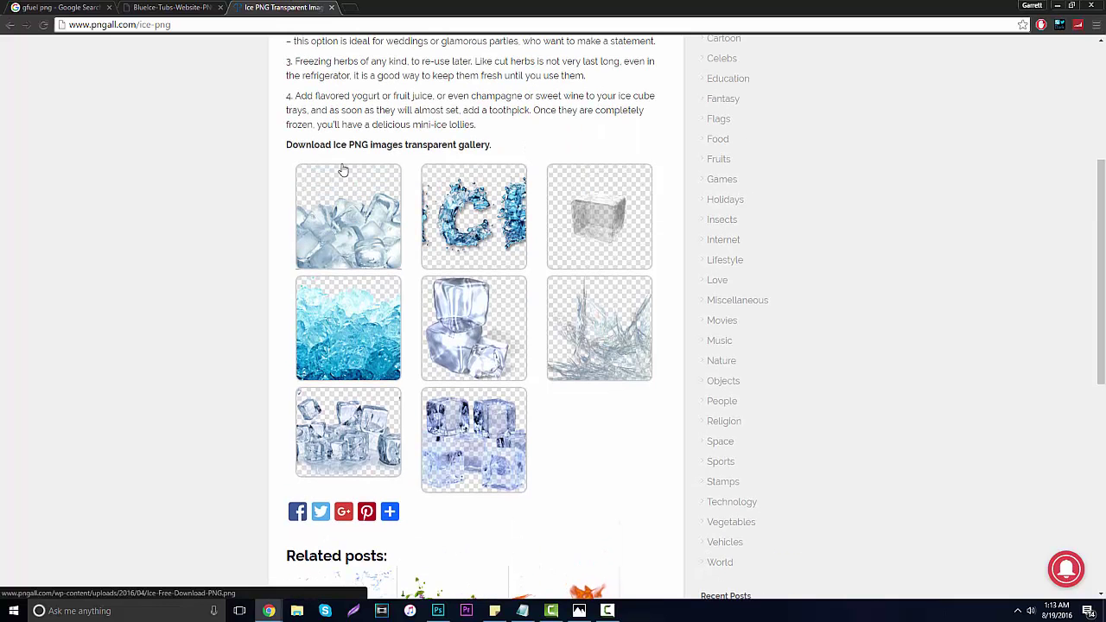
- Close the ice image page, look over the G Fuel image results and switch back to Photoshop
{"action": "left_click", "coordinate": [332, 8]}
{"action": "left_click", "coordinate": [60, 6]}
{"action": "scroll", "coordinate": [293, 288], "scroll_direction": "up", "scroll_amount": 5}
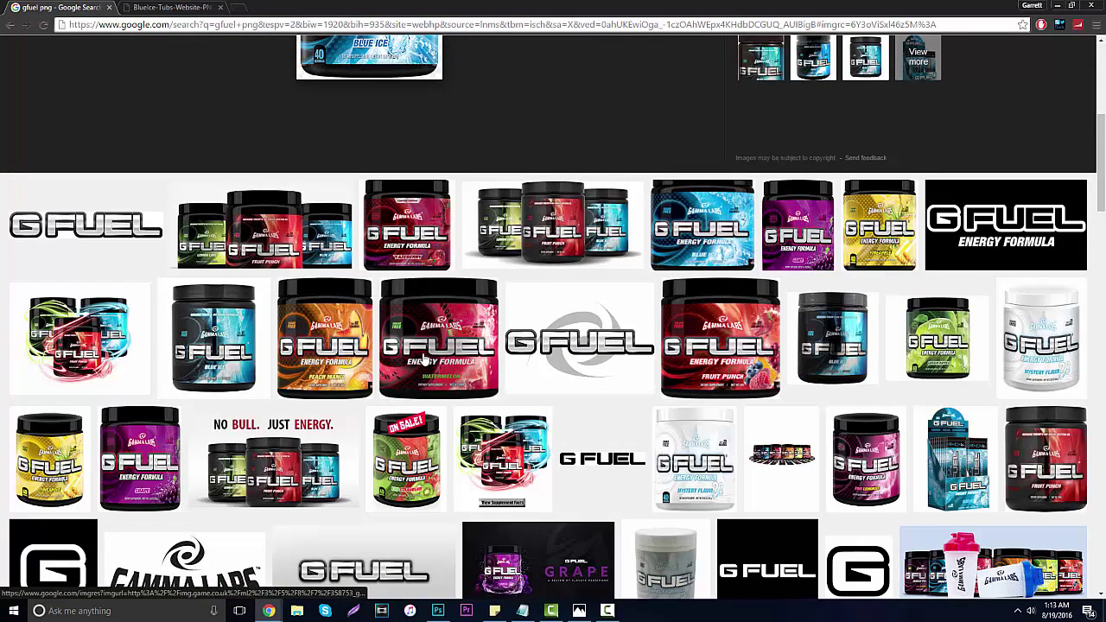
{"action": "left_click", "coordinate": [438, 611]}
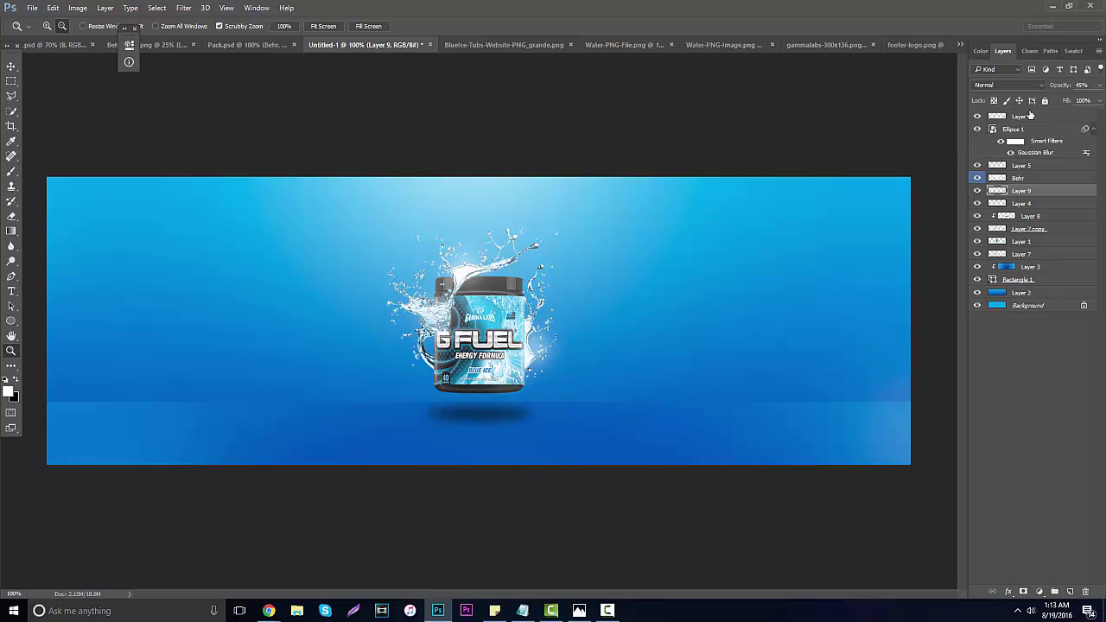
- Add a Hue/Saturation adjustment layer above Layer 6 with saturation +6 and lightness -1
{"action": "left_click", "coordinate": [1029, 119]}
{"action": "left_click", "coordinate": [1039, 592]}
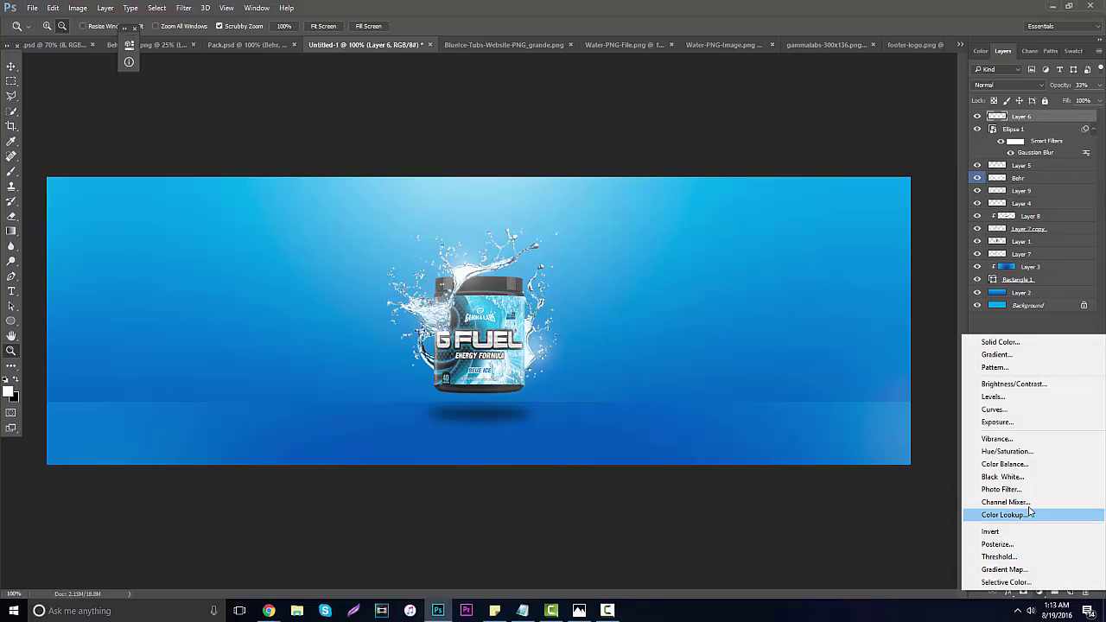
{"action": "left_click", "coordinate": [1005, 451]}
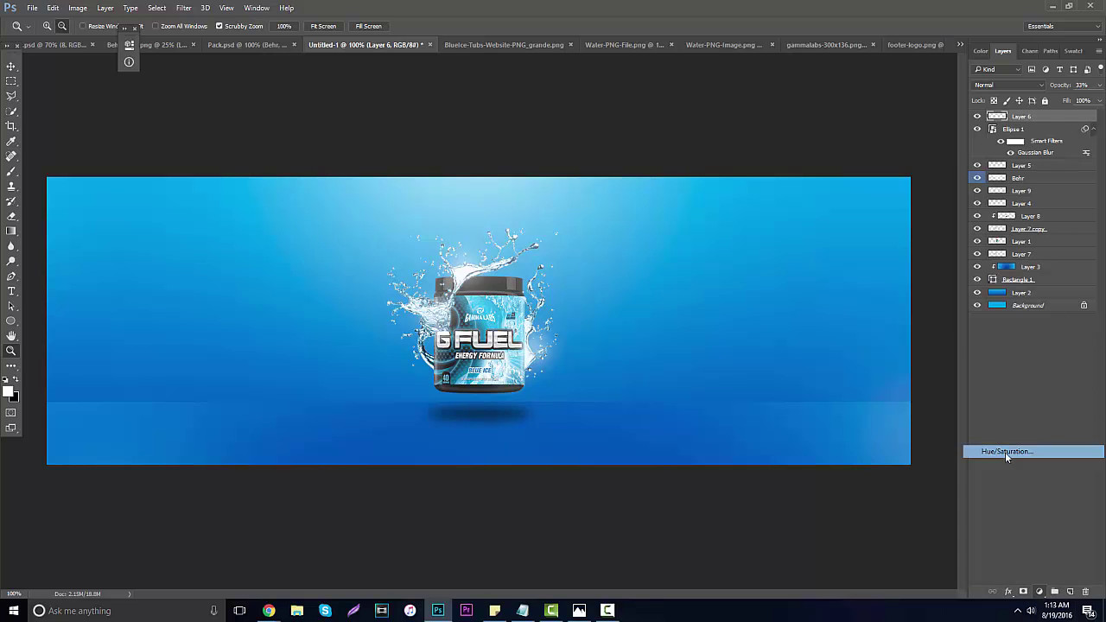
{"action": "left_click_drag", "start_coordinate": [216, 160], "coordinate": [208, 160]}
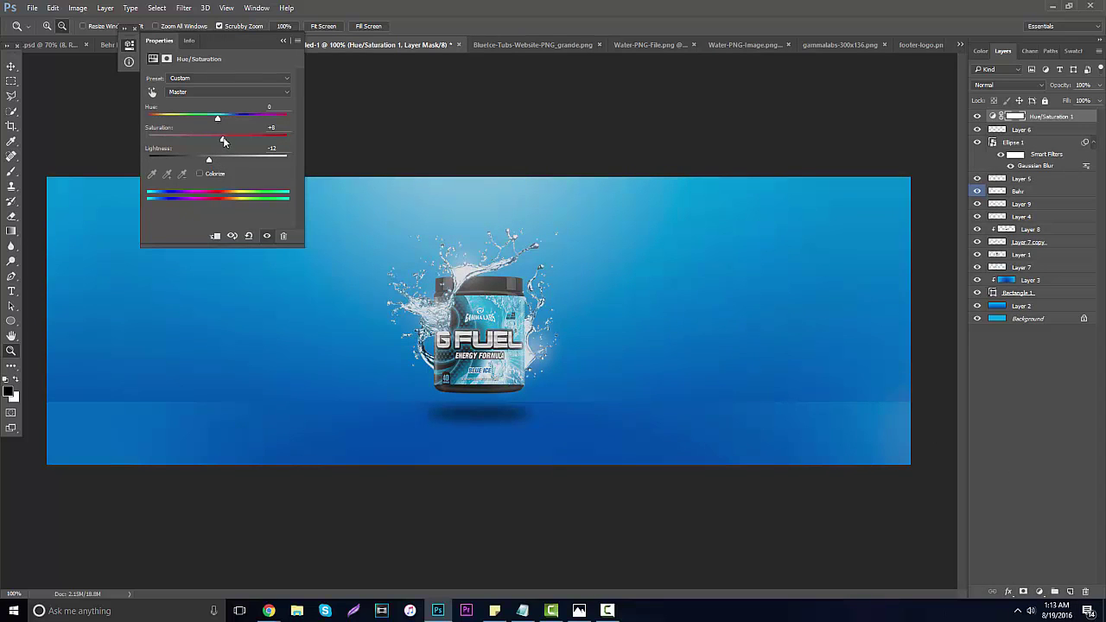
{"action": "left_click_drag", "start_coordinate": [210, 162], "coordinate": [216, 162]}
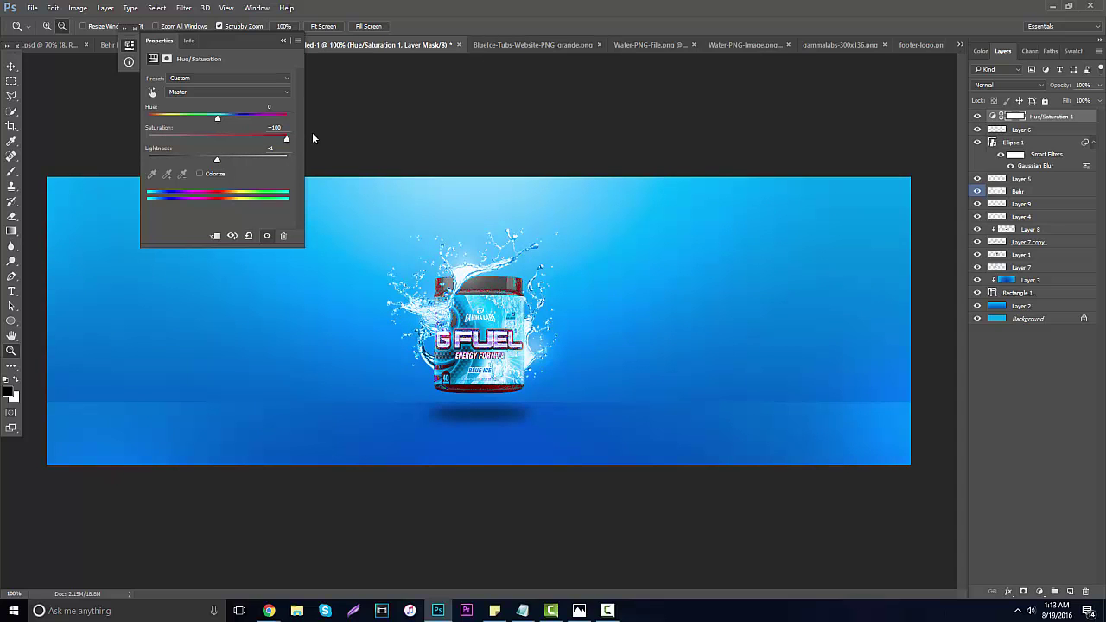
{"action": "mouse_move", "coordinate": [219, 141]}
{"action": "left_mouse_down"}
{"action": "mouse_move", "coordinate": [136, 137]}
{"action": "mouse_move", "coordinate": [228, 147]}
{"action": "left_mouse_up"}
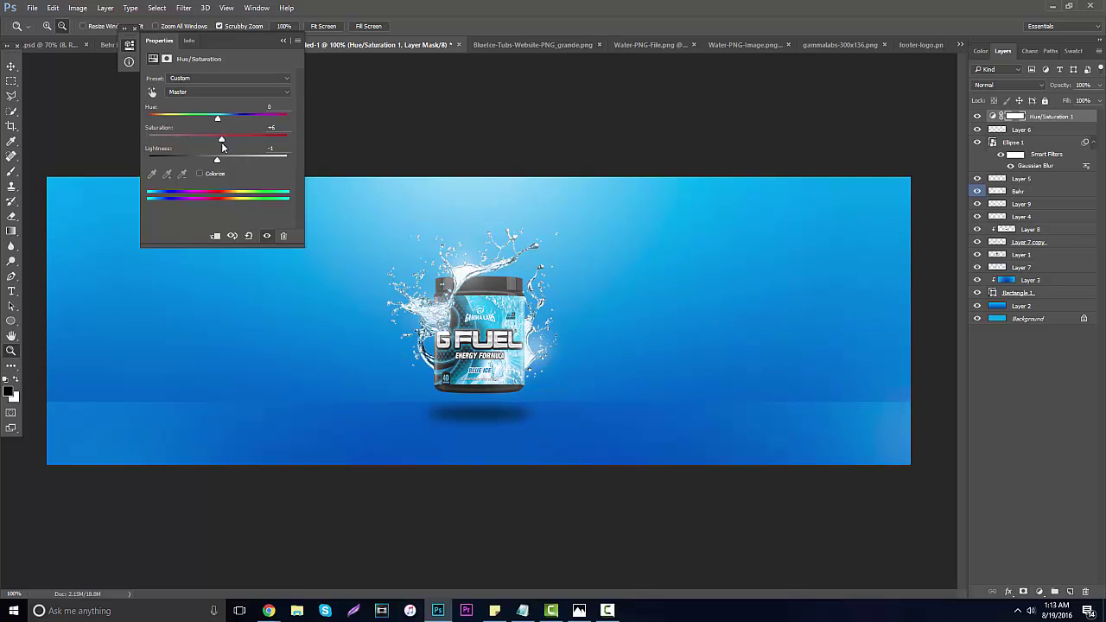
- Shift the adjustment's hue to +3, check the whole banner and collapse the adjustment settings
{"action": "left_click_drag", "start_coordinate": [217, 159], "coordinate": [223, 163]}
{"action": "mouse_move", "coordinate": [218, 117]}
{"action": "left_mouse_down"}
{"action": "mouse_move", "coordinate": [290, 107]}
{"action": "mouse_move", "coordinate": [221, 121]}
{"action": "left_mouse_up"}
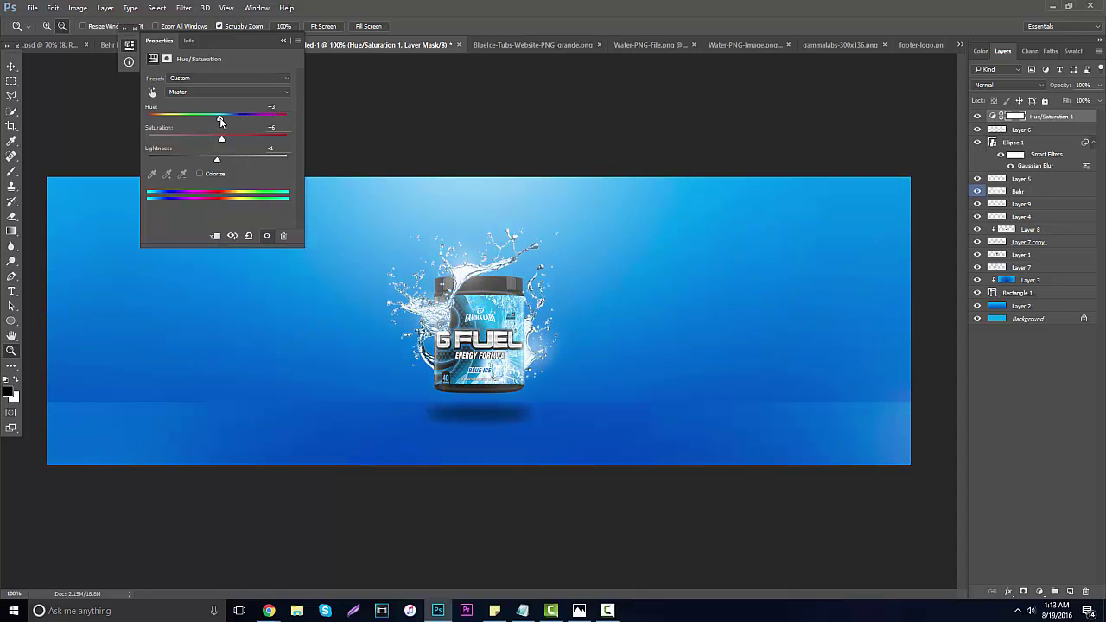
{"action": "left_click", "coordinate": [231, 395], "text": "alt"}
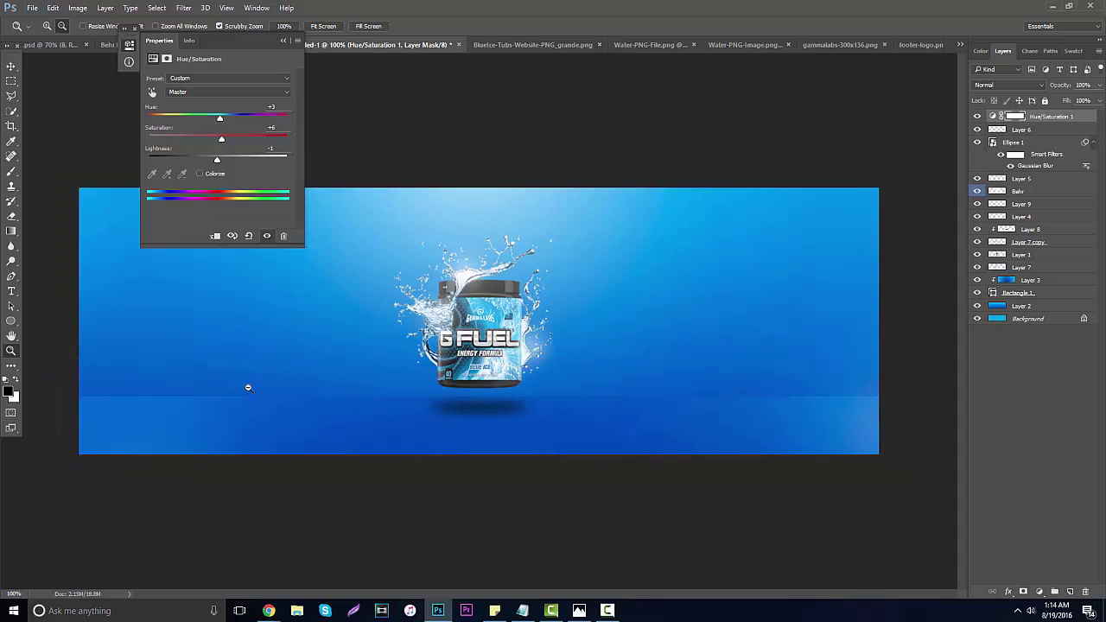
{"action": "left_click", "coordinate": [247, 388]}
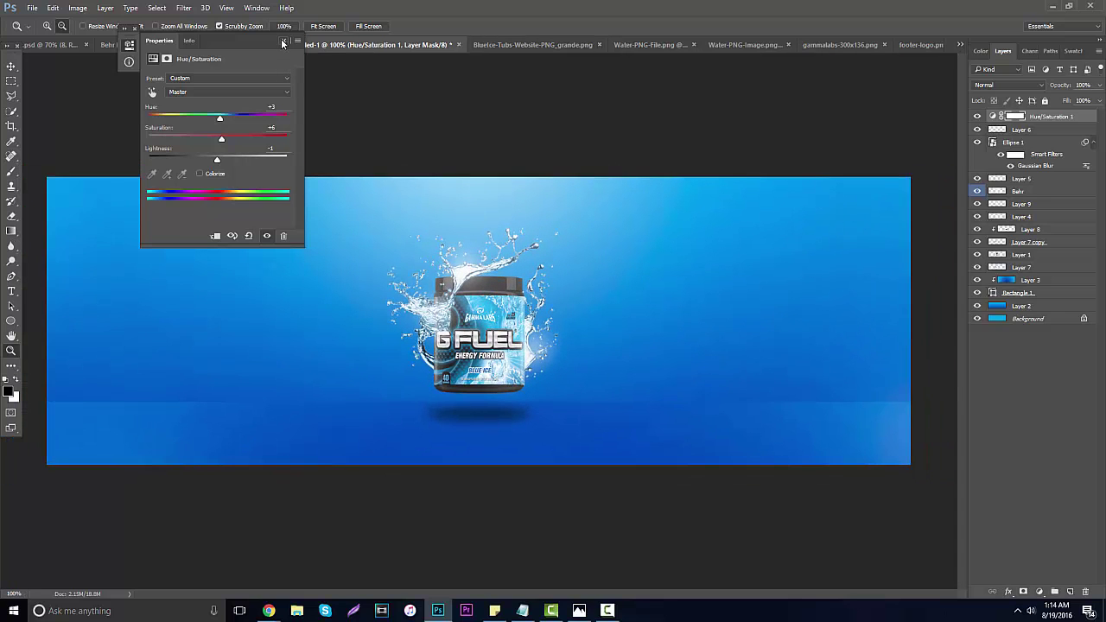
{"action": "left_click", "coordinate": [281, 43]}
{"action": "left_click", "coordinate": [525, 292]}
{"action": "left_click", "coordinate": [529, 292], "text": "alt"}
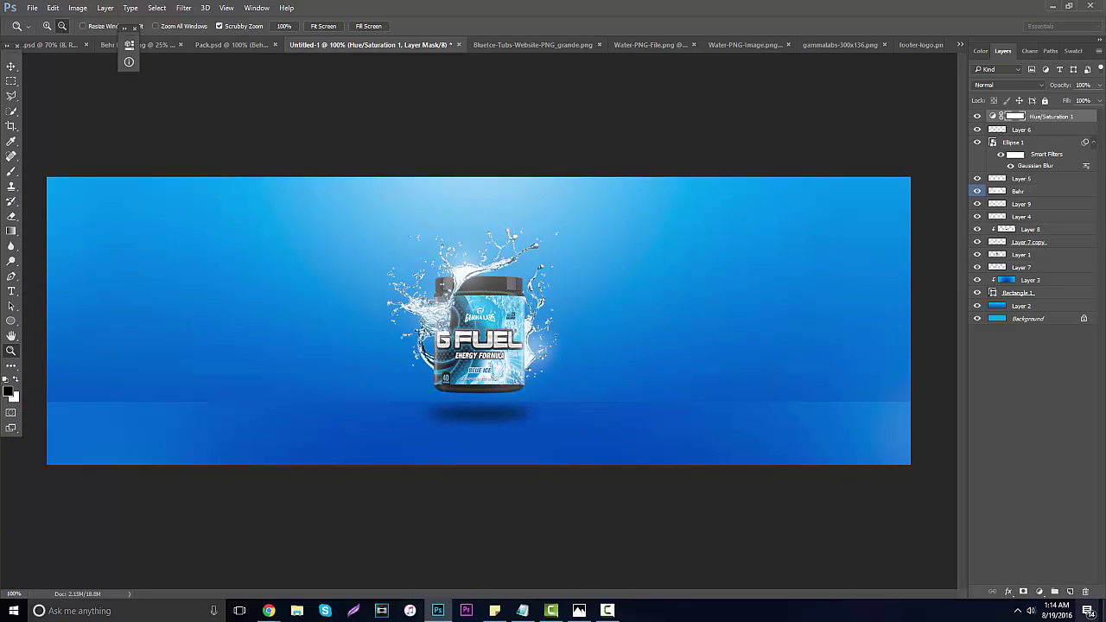
- On a new layer above the Hue/Saturation adjustment, darken the banner's left and right edges with a large soft black brush
{"action": "left_click", "coordinate": [1070, 592]}
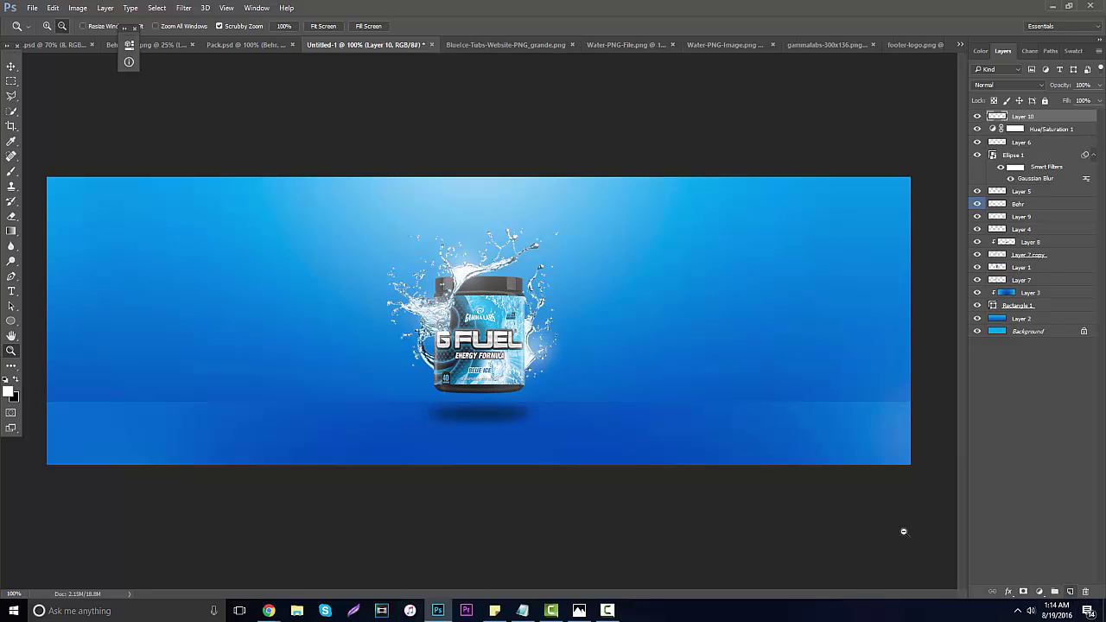
{"action": "left_click", "coordinate": [11, 170]}
{"action": "left_click", "coordinate": [50, 26]}
{"action": "left_click_drag", "start_coordinate": [114, 66], "coordinate": [130, 66]}
{"action": "left_click", "coordinate": [15, 383]}
{"action": "left_click", "coordinate": [15, 383]}
{"action": "left_click", "coordinate": [11, 350]}
{"action": "key", "text": "ctrl+minus"}
{"action": "left_click_drag", "start_coordinate": [424, 336], "coordinate": [399, 336]}
{"action": "left_click", "coordinate": [11, 171]}
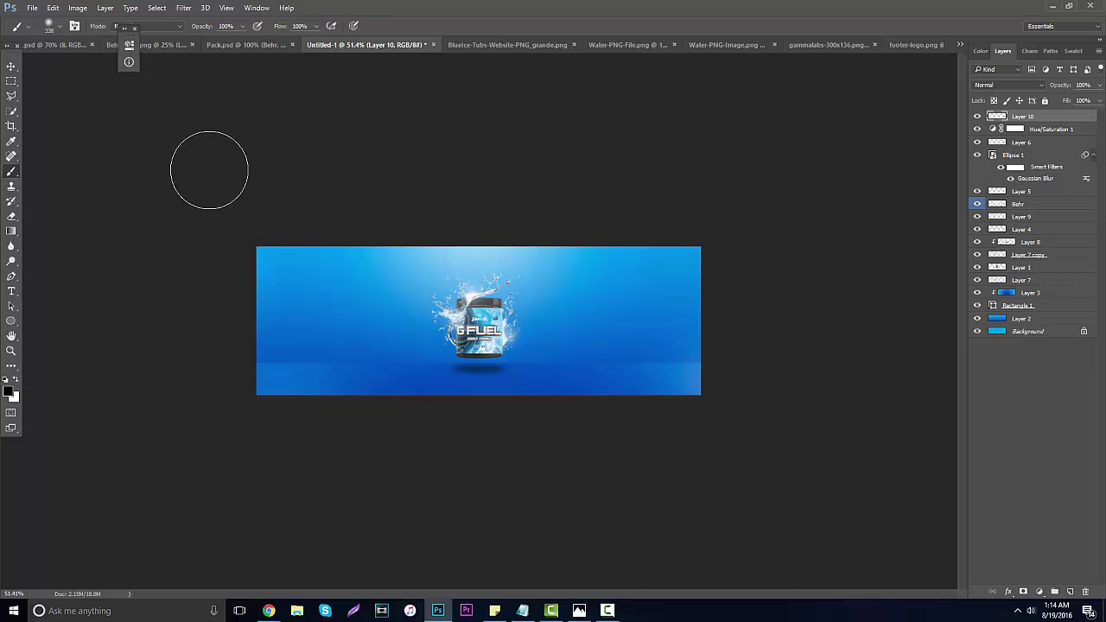
{"action": "mouse_move", "coordinate": [187, 337]}
{"action": "left_mouse_down"}
{"action": "mouse_move", "coordinate": [205, 300]}
{"action": "mouse_move", "coordinate": [203, 344]}
{"action": "left_mouse_up"}
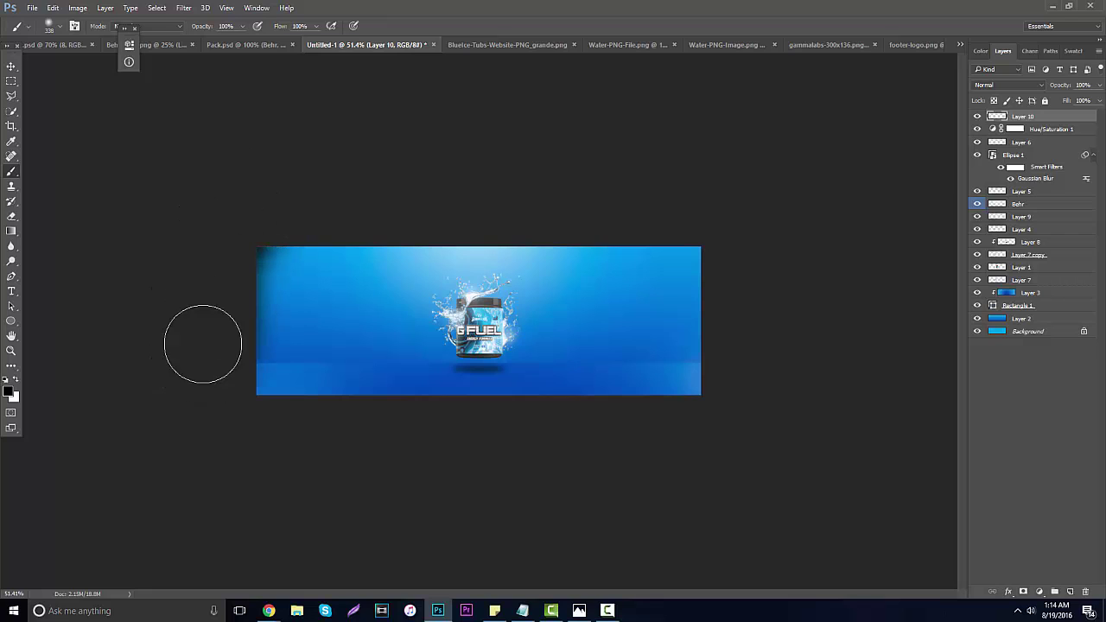
{"action": "mouse_move", "coordinate": [753, 413]}
{"action": "left_mouse_down"}
{"action": "mouse_move", "coordinate": [728, 434]}
{"action": "mouse_move", "coordinate": [750, 398]}
{"action": "mouse_move", "coordinate": [768, 290]}
{"action": "mouse_move", "coordinate": [746, 221]}
{"action": "mouse_move", "coordinate": [760, 307]}
{"action": "mouse_move", "coordinate": [735, 422]}
{"action": "left_mouse_up"}
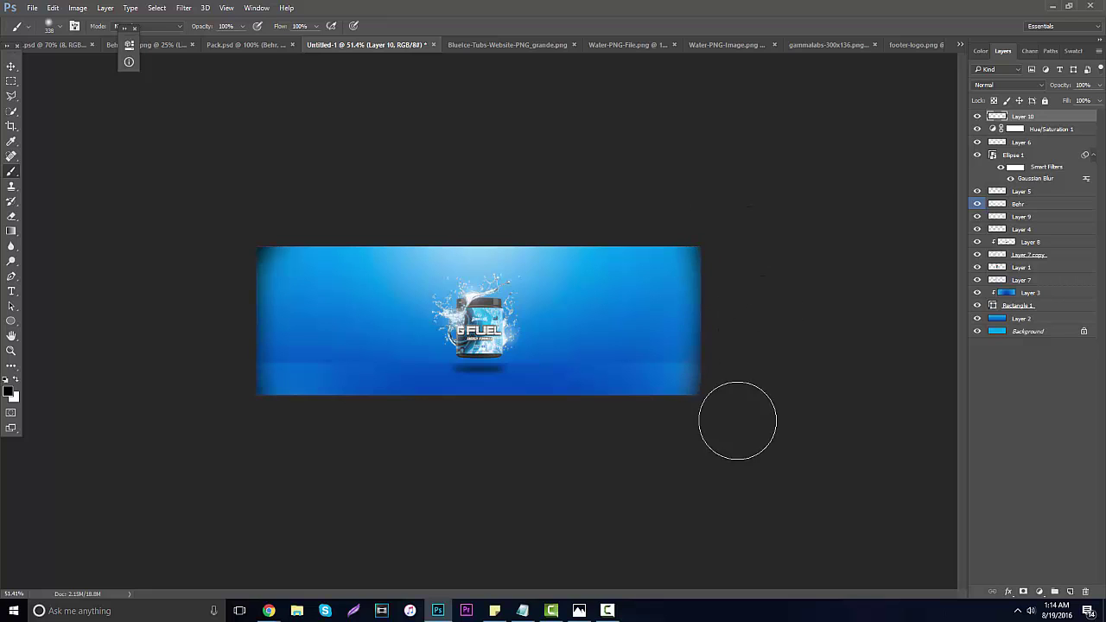
{"action": "left_click", "coordinate": [11, 350]}
{"action": "left_click_drag", "start_coordinate": [432, 322], "coordinate": [426, 330]}
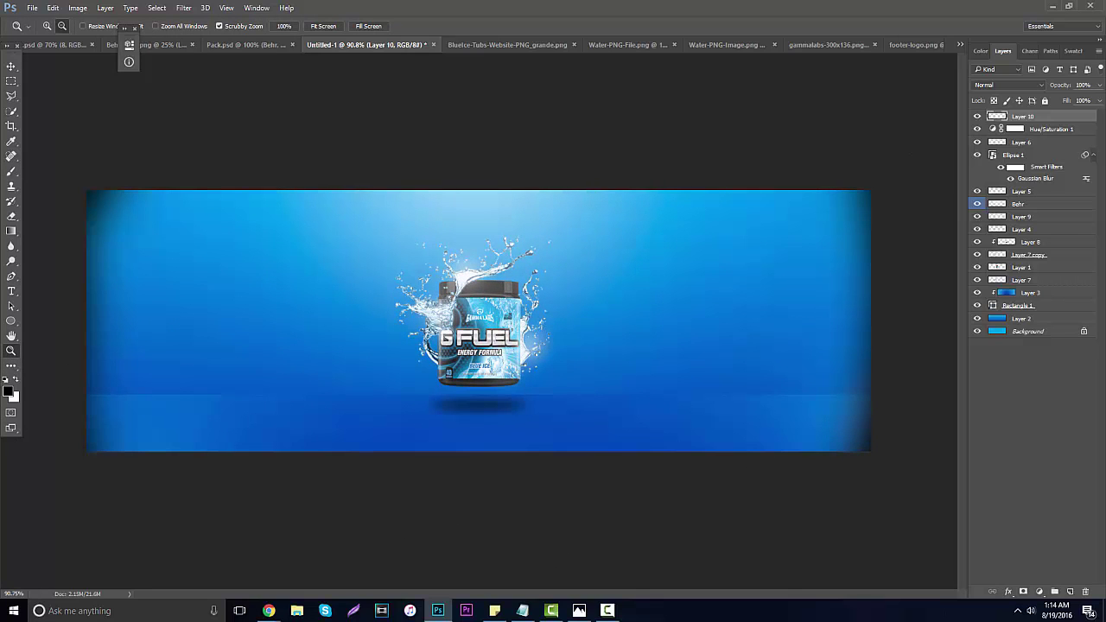
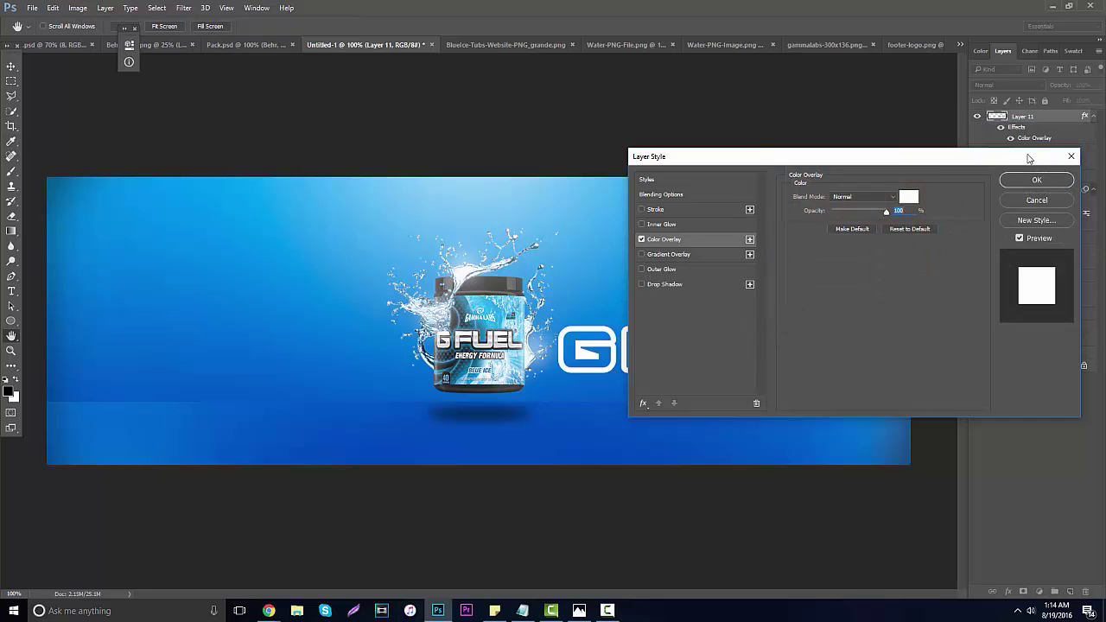
- Apply the white Color Overlay to the G FUEL logo and scale it down into the banner's lower-right corner
{"action": "left_click", "coordinate": [1033, 181]}
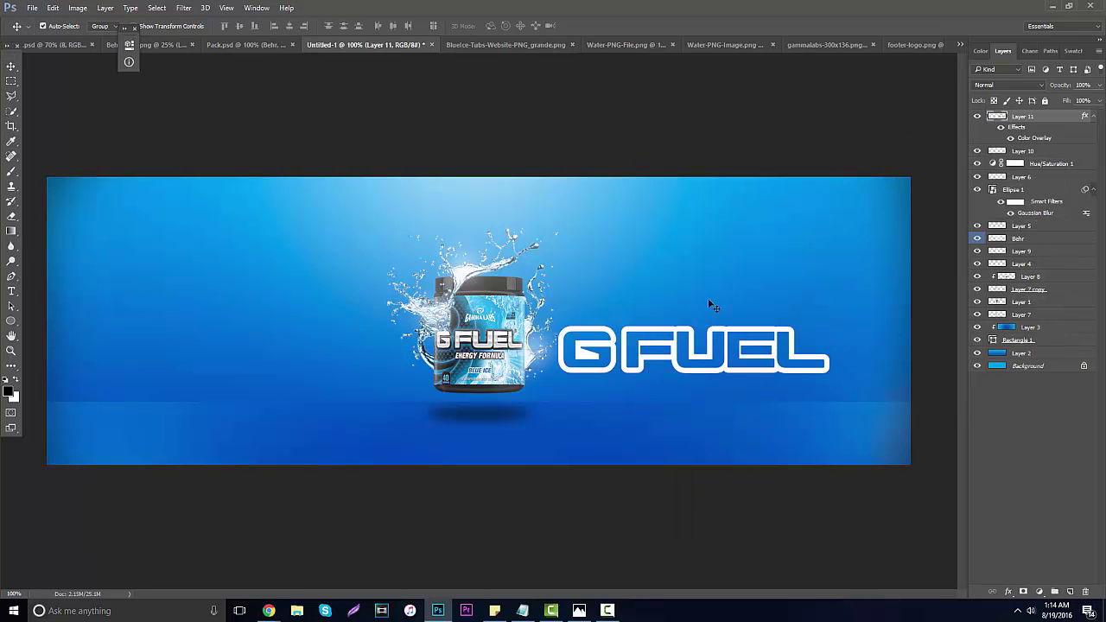
{"action": "key", "text": "ctrl+t"}
{"action": "left_click_drag", "start_coordinate": [829, 327], "coordinate": [861, 439]}
{"action": "key", "text": "Return"}
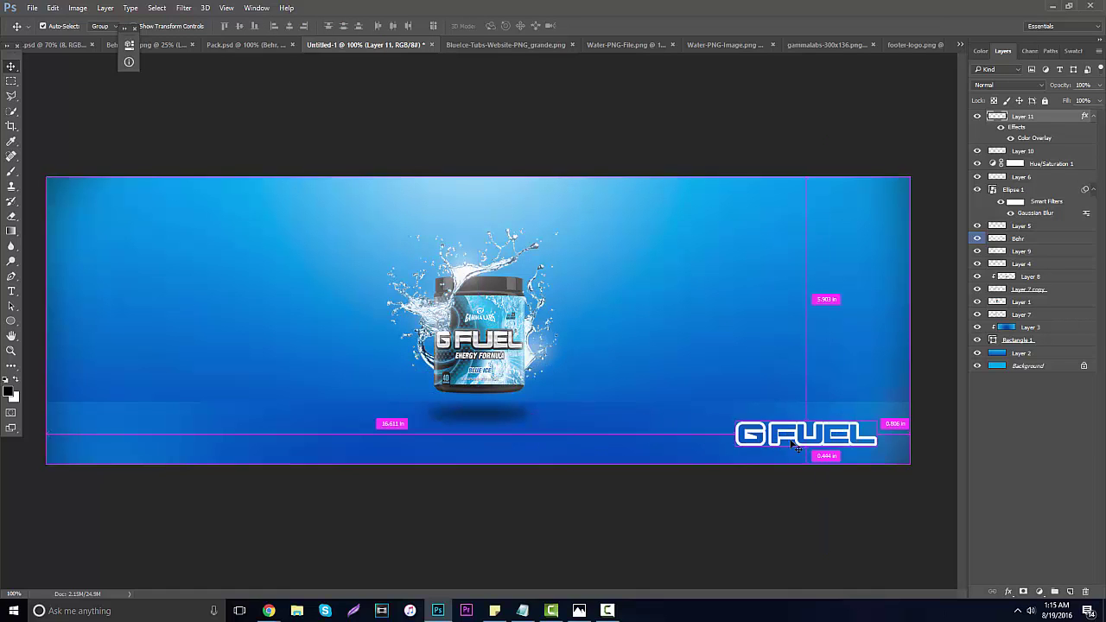
{"action": "key", "text": "ctrl+t"}
{"action": "left_click_drag", "start_coordinate": [734, 423], "coordinate": [867, 429]}
{"action": "key", "text": "Return"}
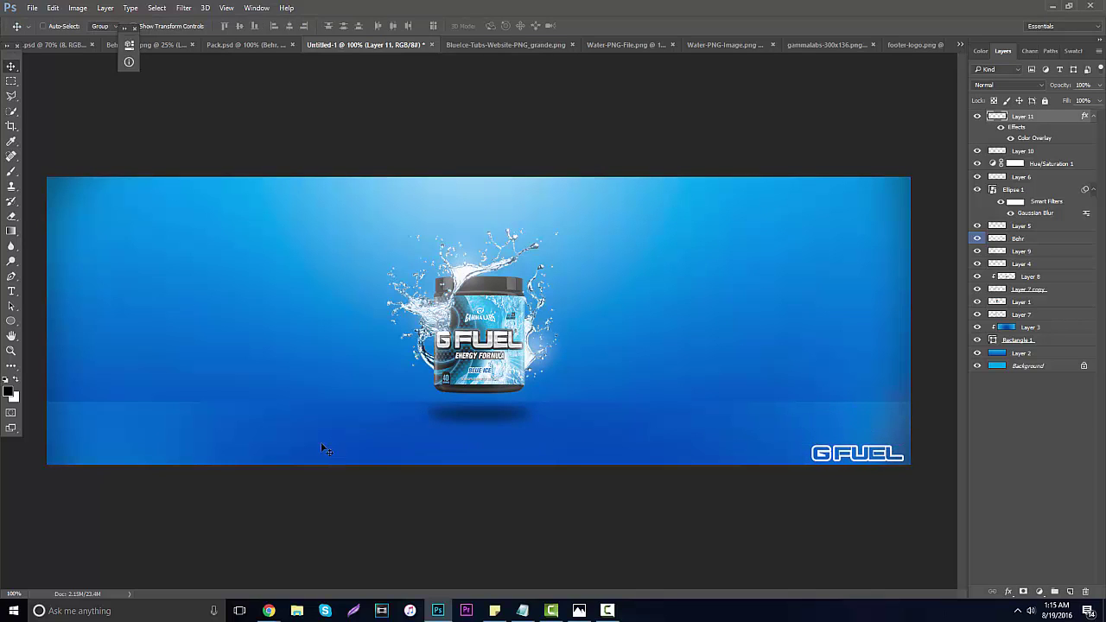
- Merge all layers from Layer 11 down to Background into one and duplicate the merged layer twice
{"action": "left_click", "coordinate": [11, 350]}
{"action": "left_click", "coordinate": [375, 383], "text": "alt"}
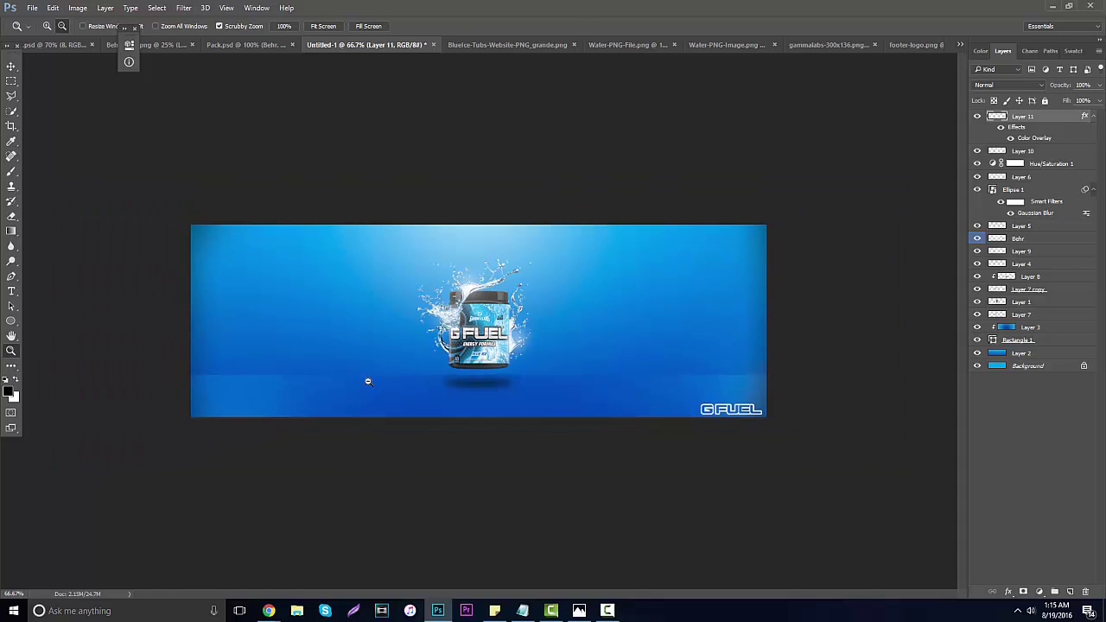
{"action": "left_click_drag", "start_coordinate": [434, 338], "coordinate": [463, 342]}
{"action": "key", "text": "ctrl+1"}
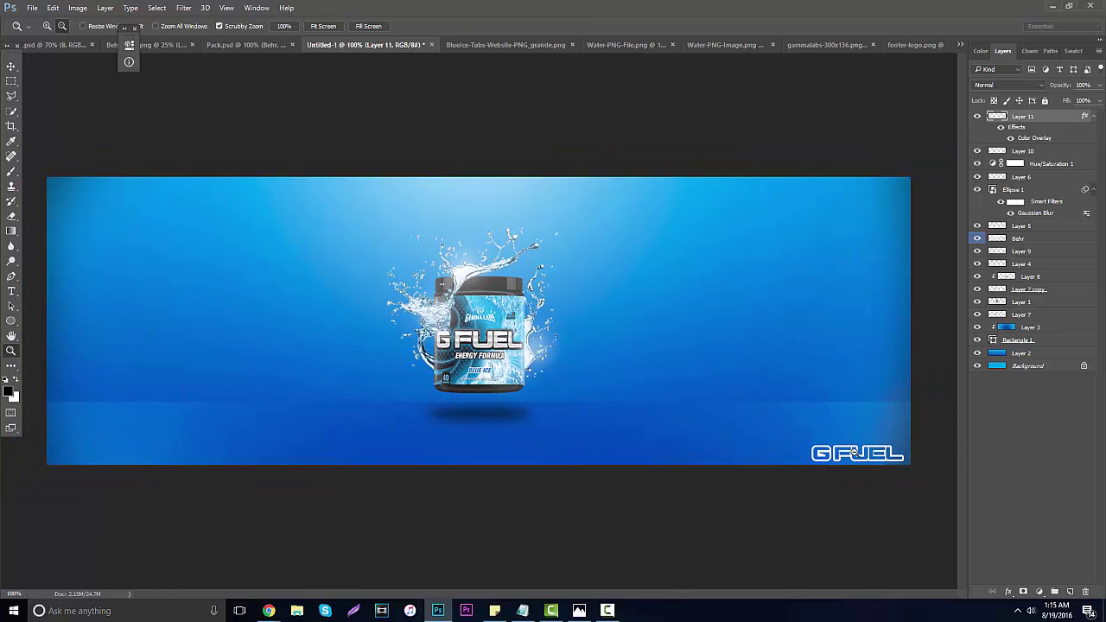
{"action": "left_click", "coordinate": [1047, 366]}
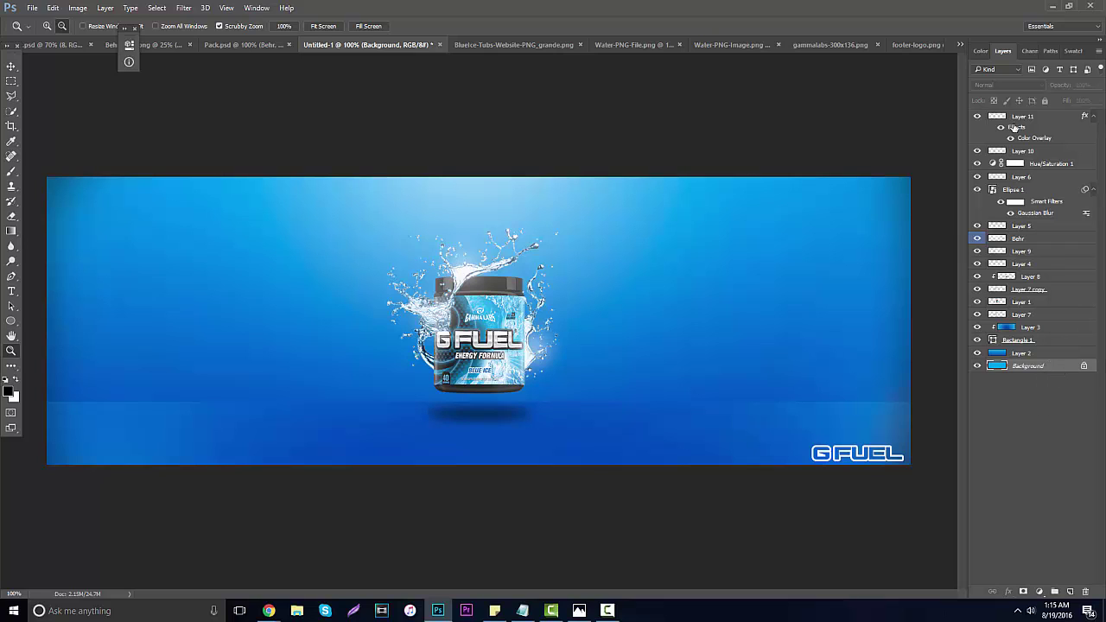
{"action": "left_click", "coordinate": [1023, 117], "text": "shift"}
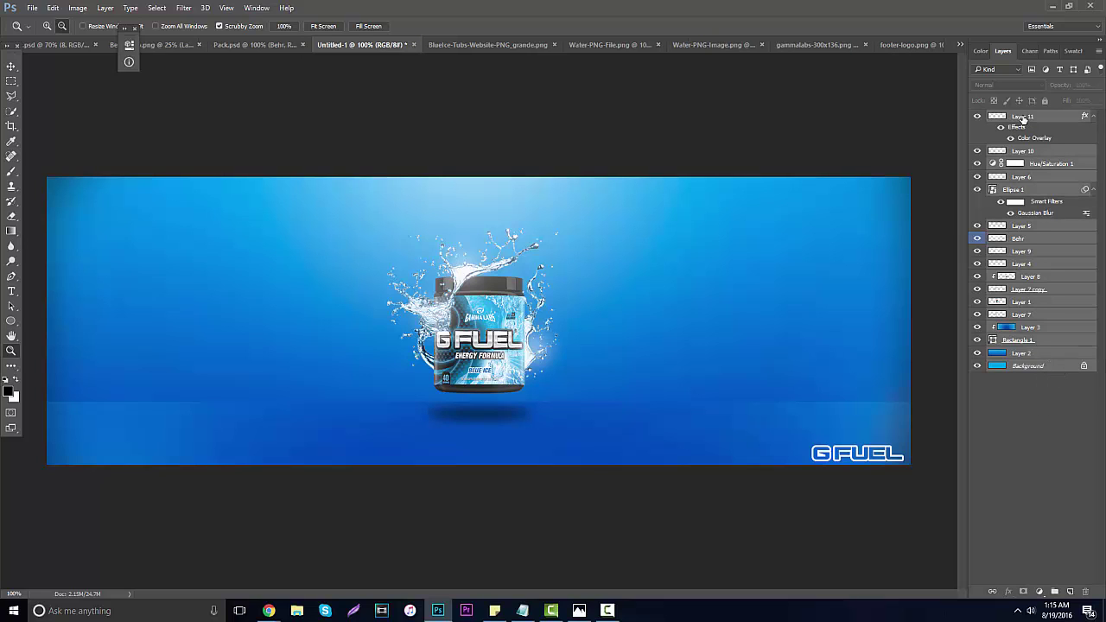
{"action": "key", "text": "ctrl+e"}
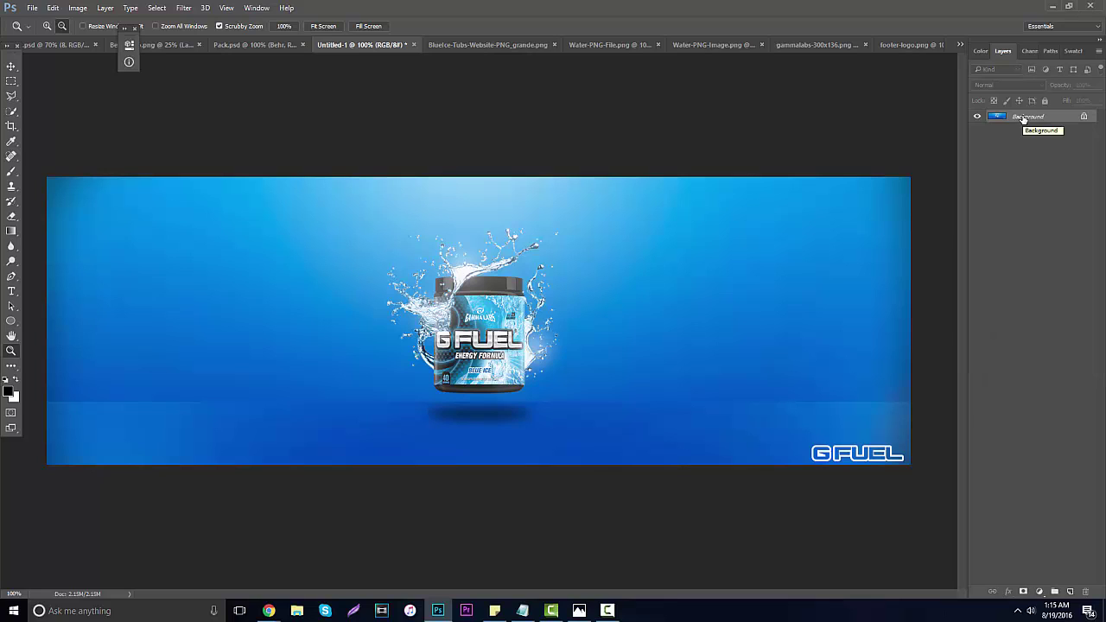
{"action": "key", "text": "ctrl+j"}
{"action": "key", "text": "ctrl+j"}
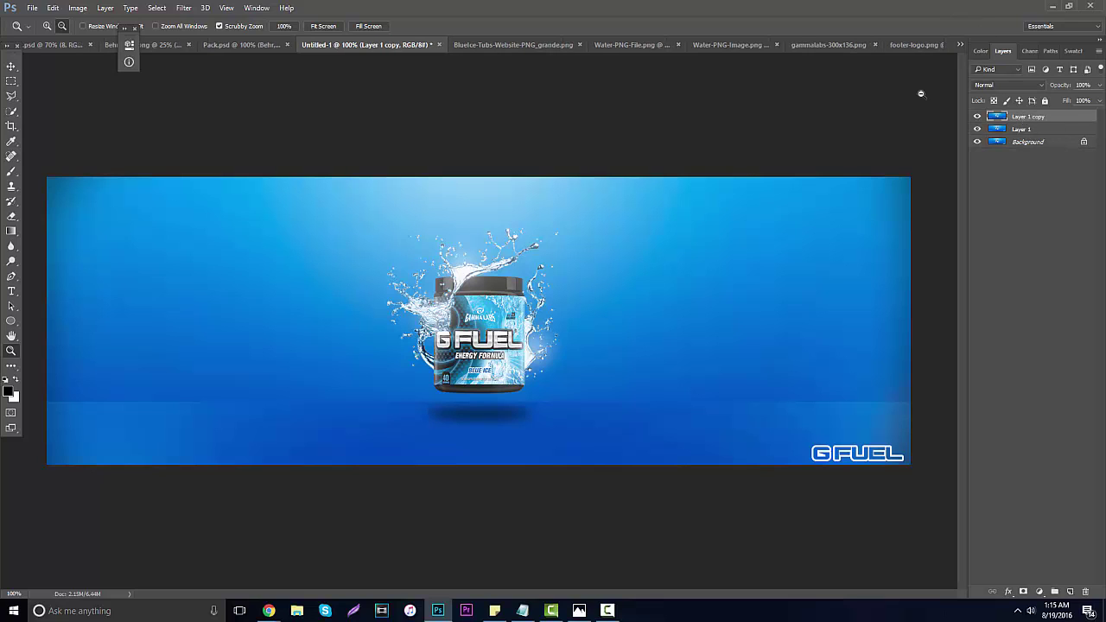
- Apply a Gaussian Blur with a 0.5 pixel radius to Layer 1 copy
{"action": "left_click", "coordinate": [183, 8]}
{"action": "mouse_move", "coordinate": [251, 136]}
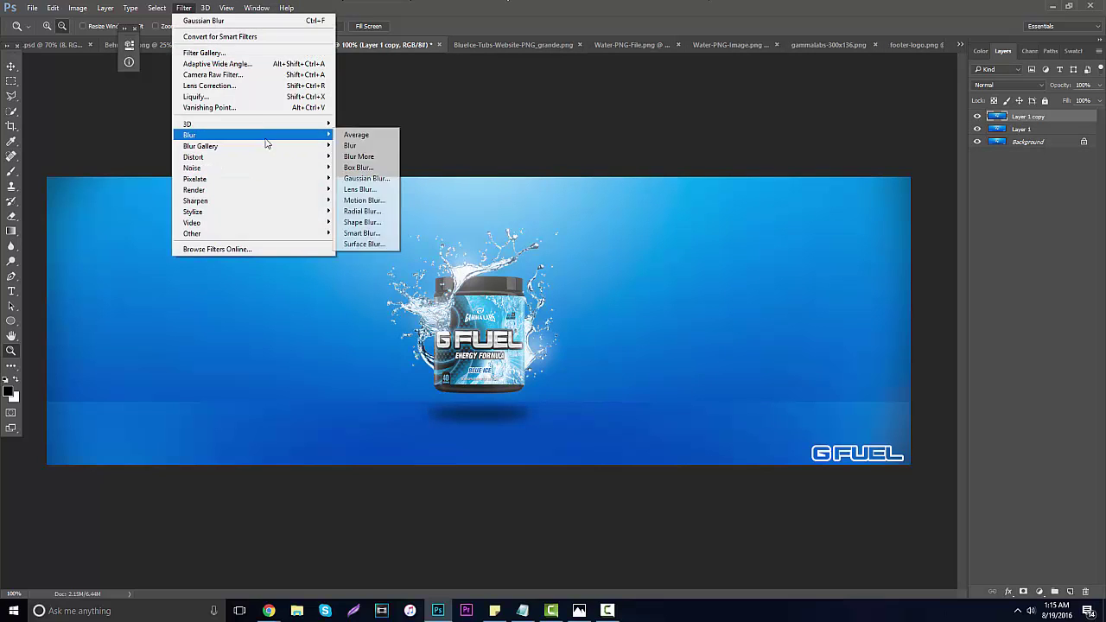
{"action": "left_click", "coordinate": [367, 175]}
{"action": "left_click_drag", "start_coordinate": [685, 329], "coordinate": [647, 330]}
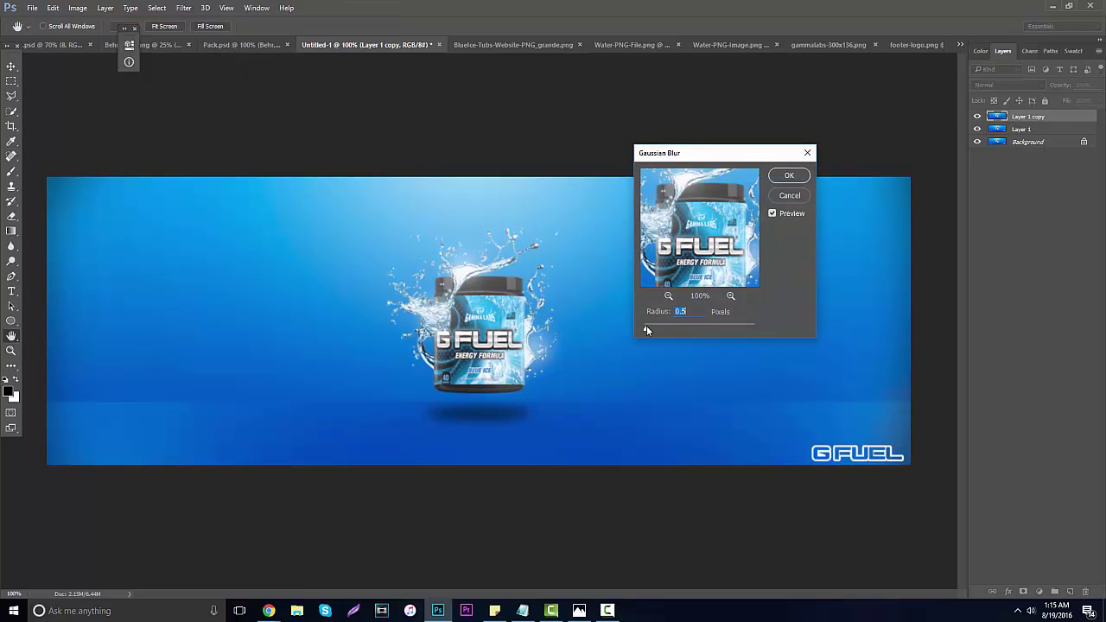
{"action": "left_click", "coordinate": [797, 176]}
- Erase parts of the blurred Layer 1 copy with a soft 158 px eraser at 0% hardness
{"action": "left_click", "coordinate": [11, 216]}
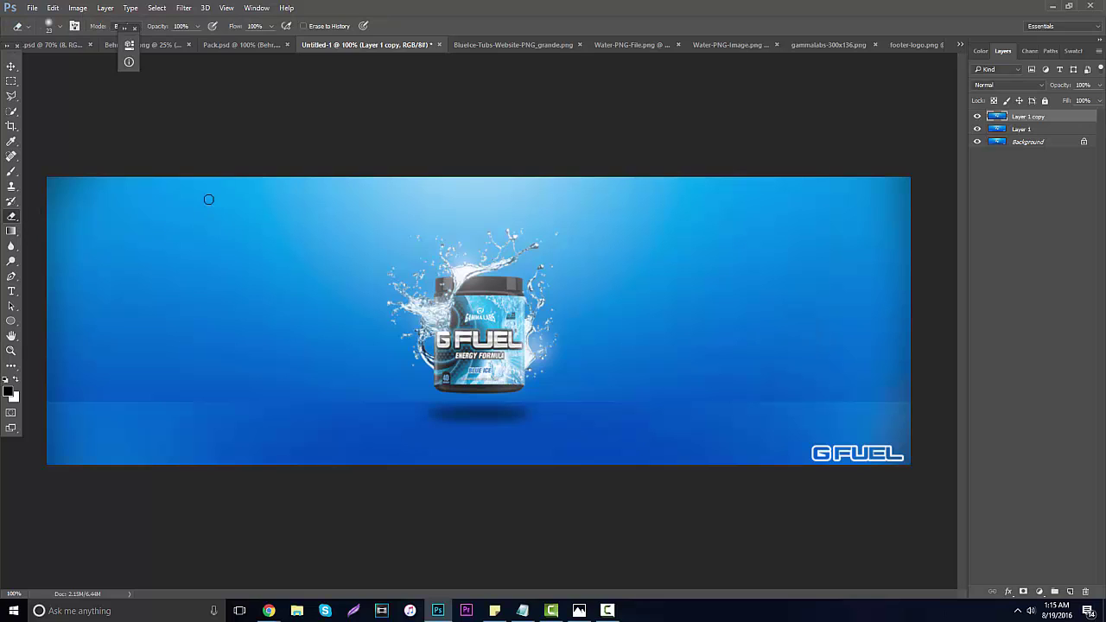
{"action": "left_click", "coordinate": [60, 27]}
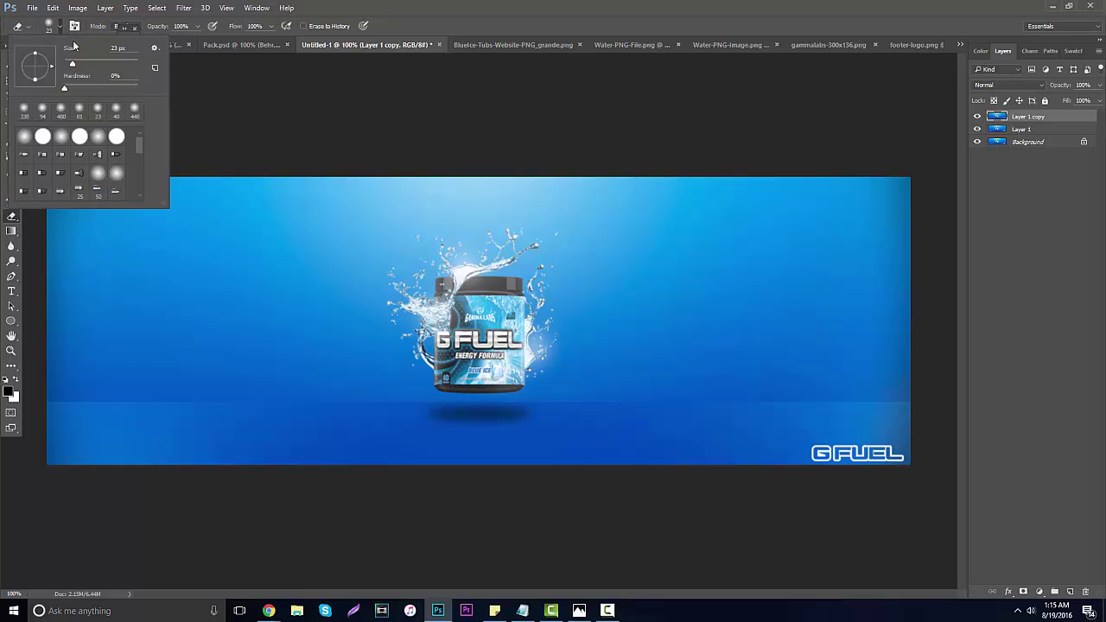
{"action": "left_click_drag", "start_coordinate": [95, 63], "coordinate": [111, 63]}
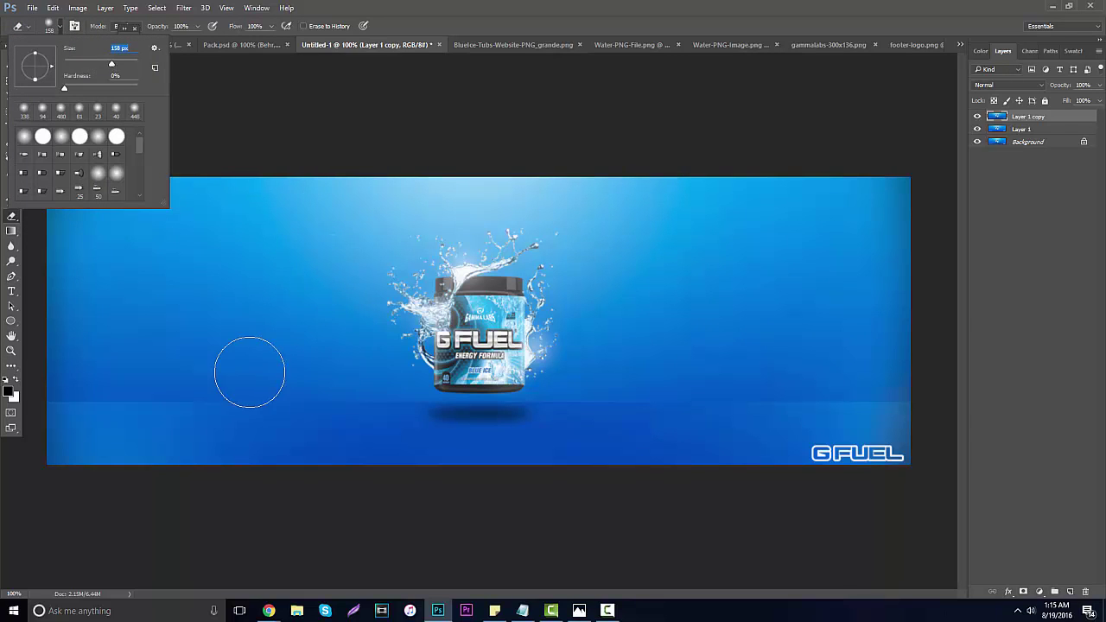
{"action": "left_click", "coordinate": [249, 338]}
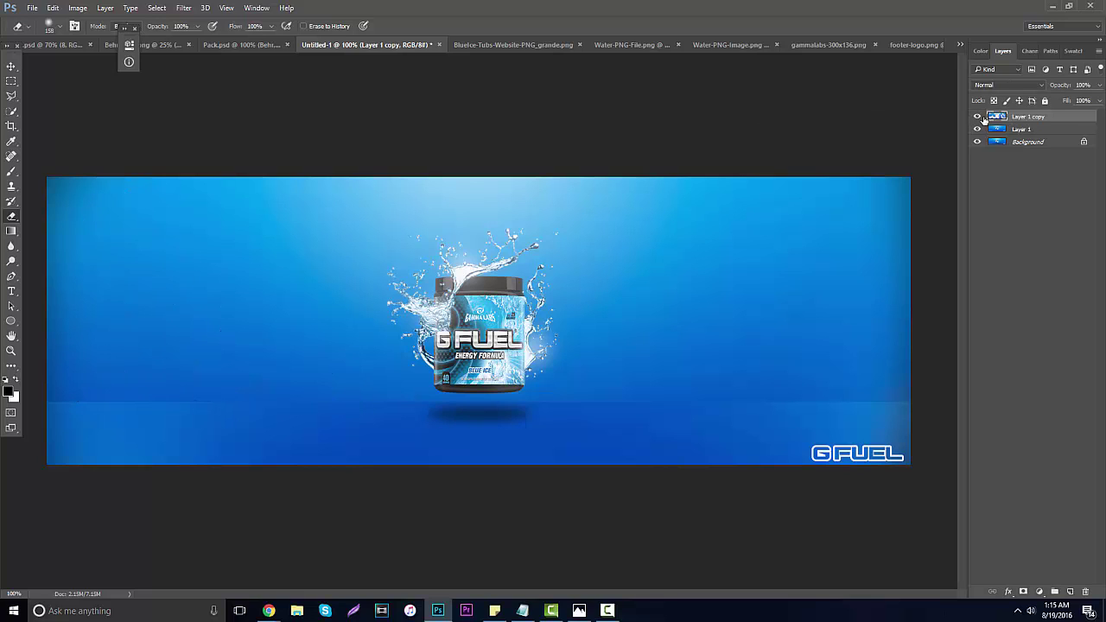
- Merge Layer 1 copy, Layer 1 and the Background into a single Background layer
{"action": "left_click", "coordinate": [1026, 130], "text": "shift"}
{"action": "key", "text": "ctrl+e"}
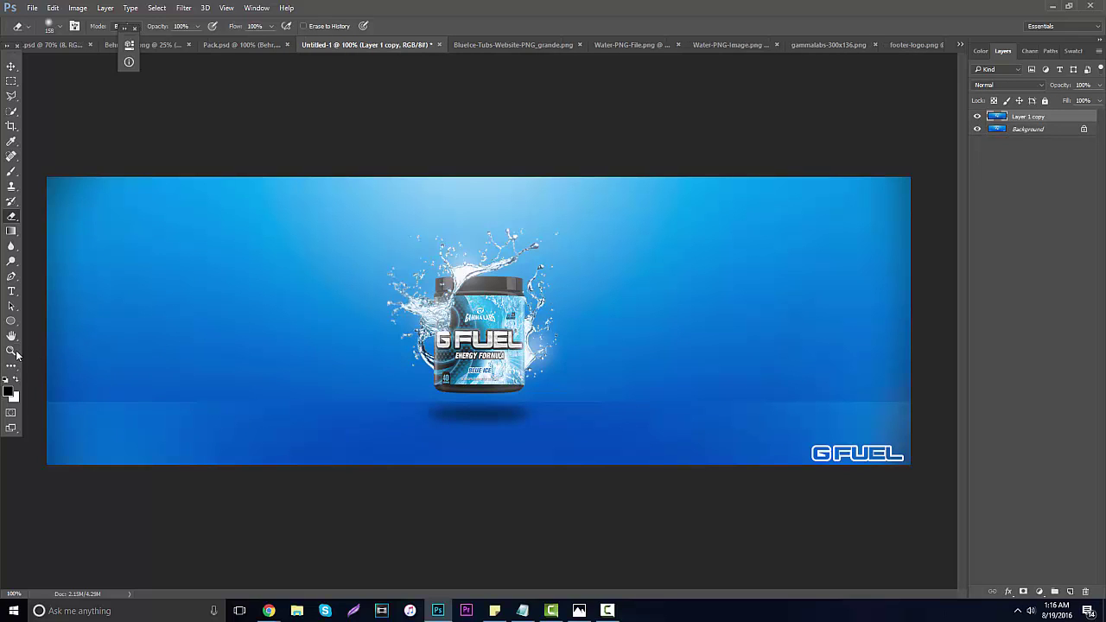
{"action": "left_click", "coordinate": [12, 351]}
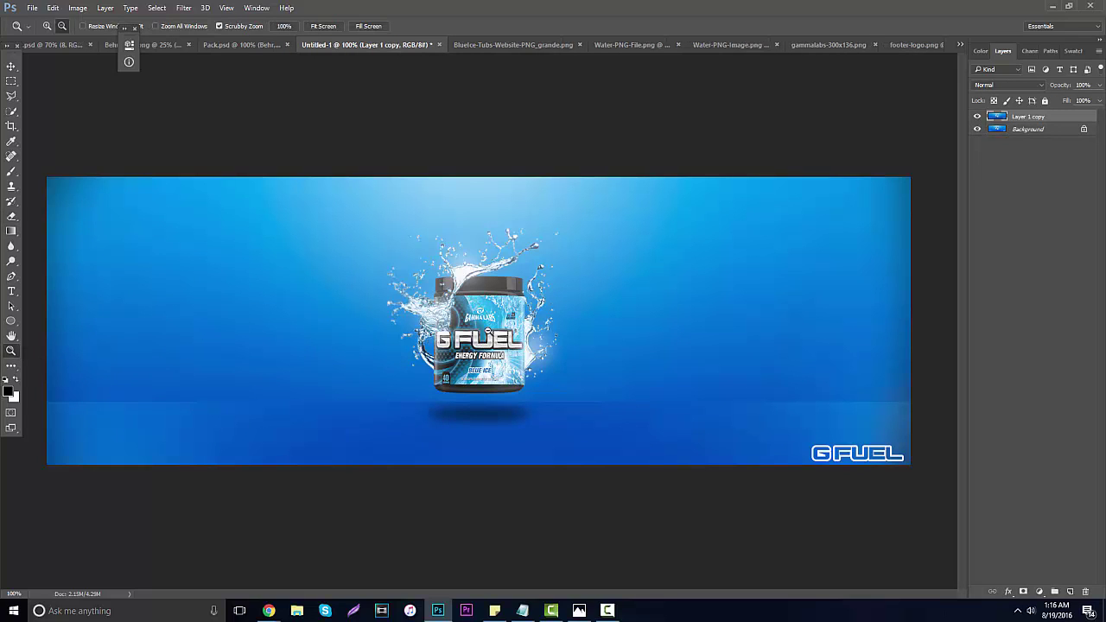
{"action": "left_click", "coordinate": [488, 332]}
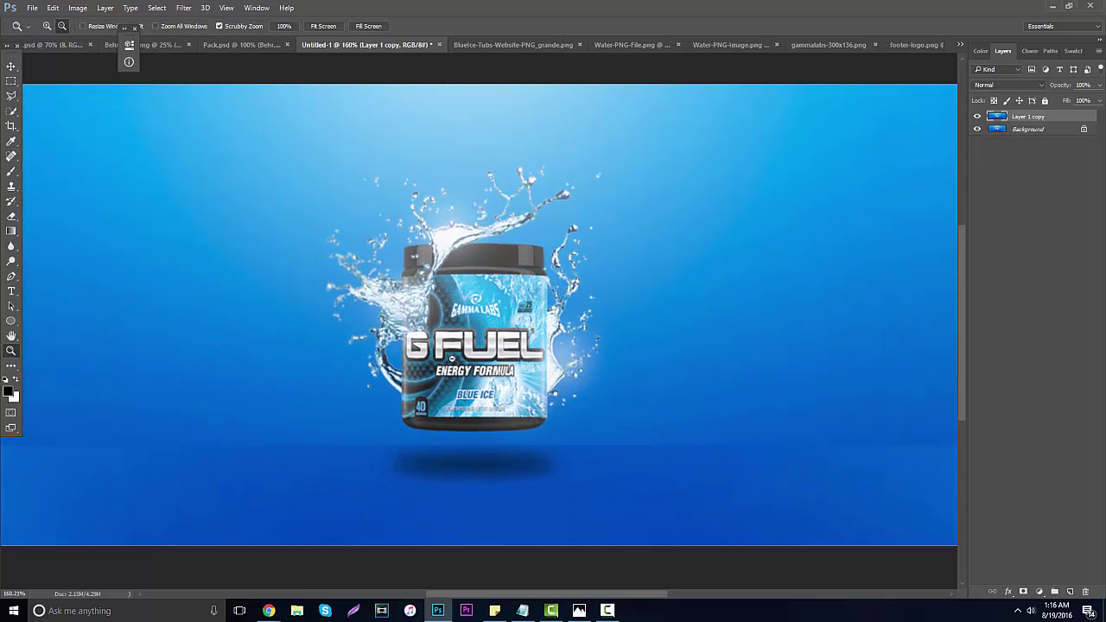
{"action": "left_click", "coordinate": [456, 355], "text": "alt"}
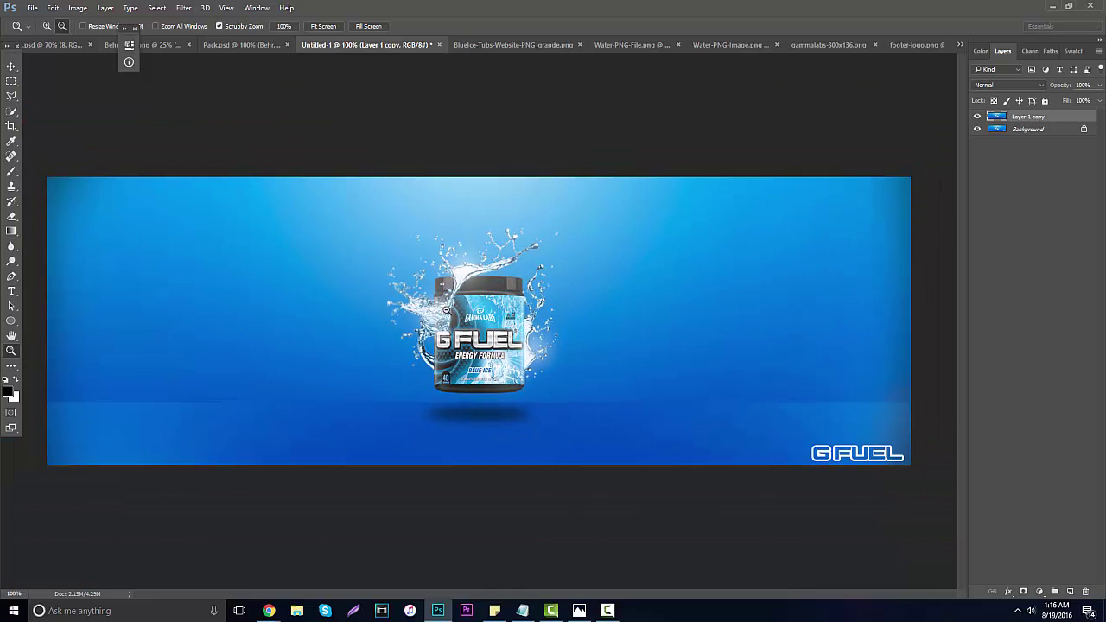
{"action": "left_click", "coordinate": [478, 321]}
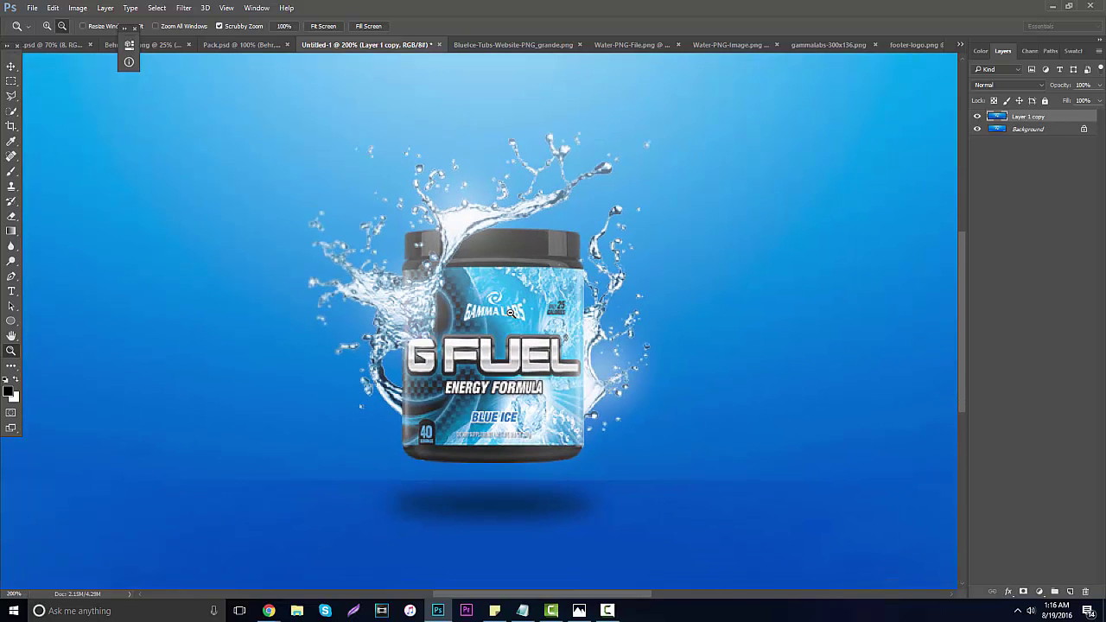
{"action": "left_click", "coordinate": [510, 313], "text": "alt"}
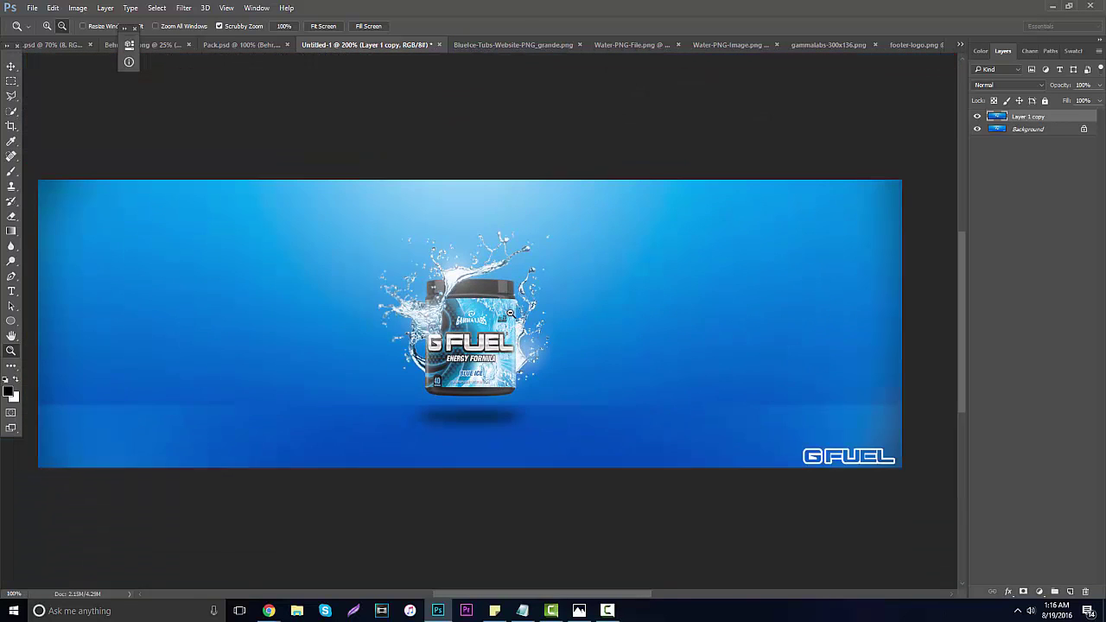
{"action": "left_click", "coordinate": [12, 67]}
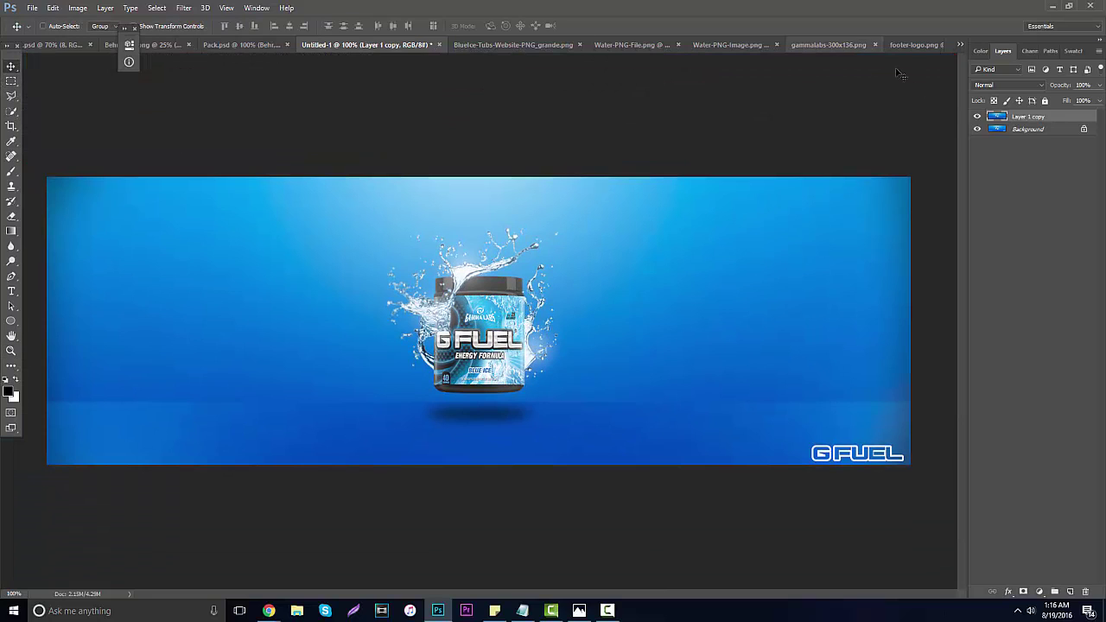
{"action": "left_click", "coordinate": [1021, 129], "text": "shift"}
{"action": "key", "text": "ctrl+e"}
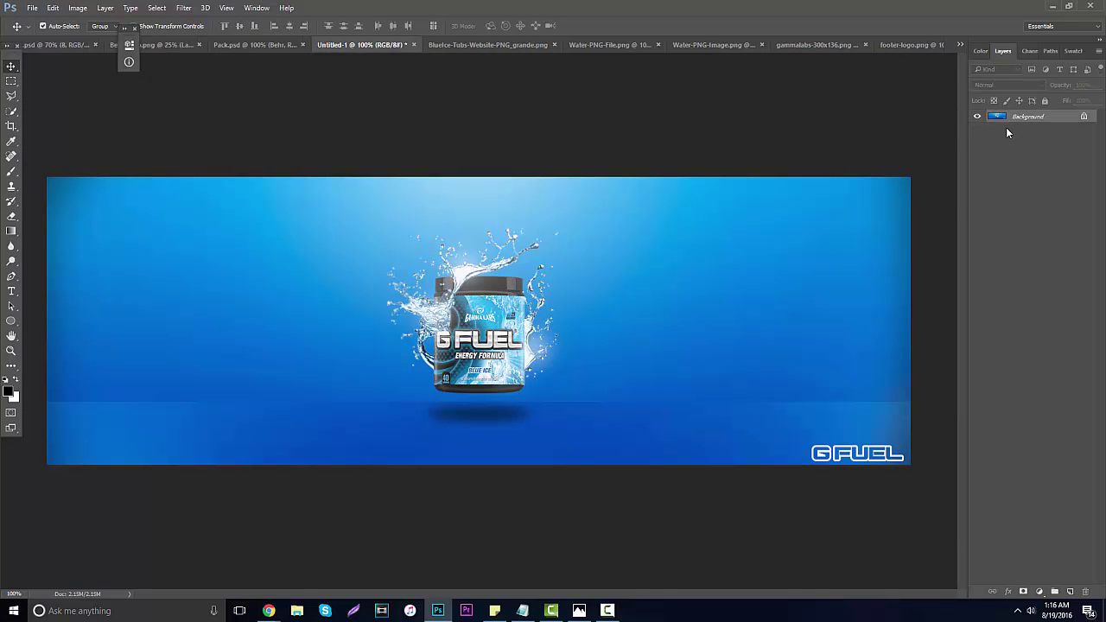
- Duplicate the Background layer and render Difference Clouds on the copy
{"action": "key", "text": "ctrl+j"}
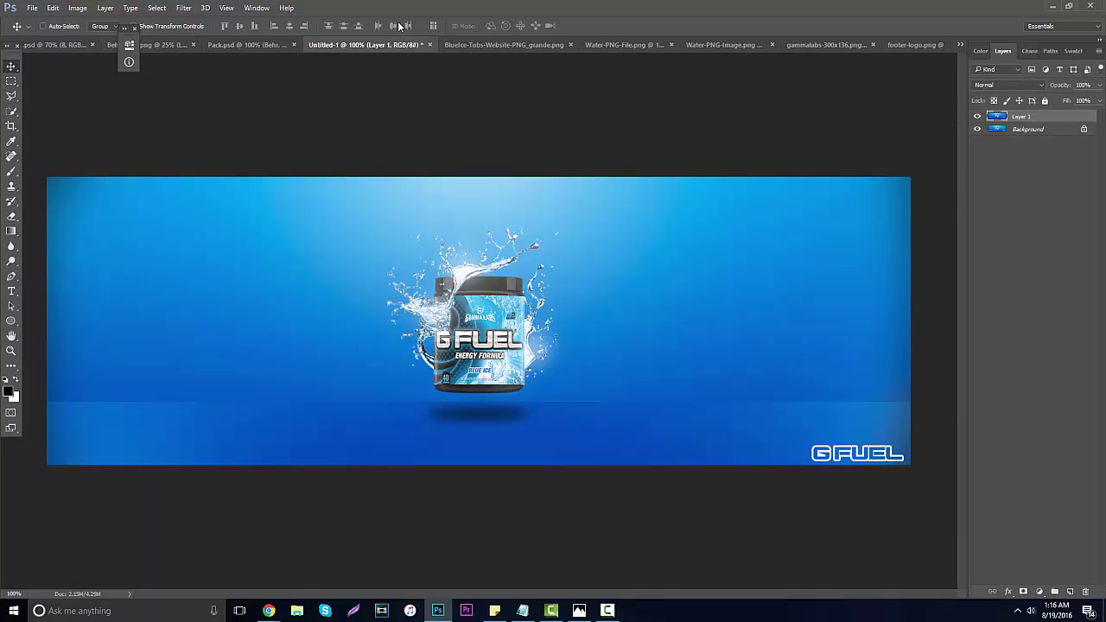
{"action": "left_click", "coordinate": [183, 8]}
{"action": "mouse_move", "coordinate": [286, 171]}
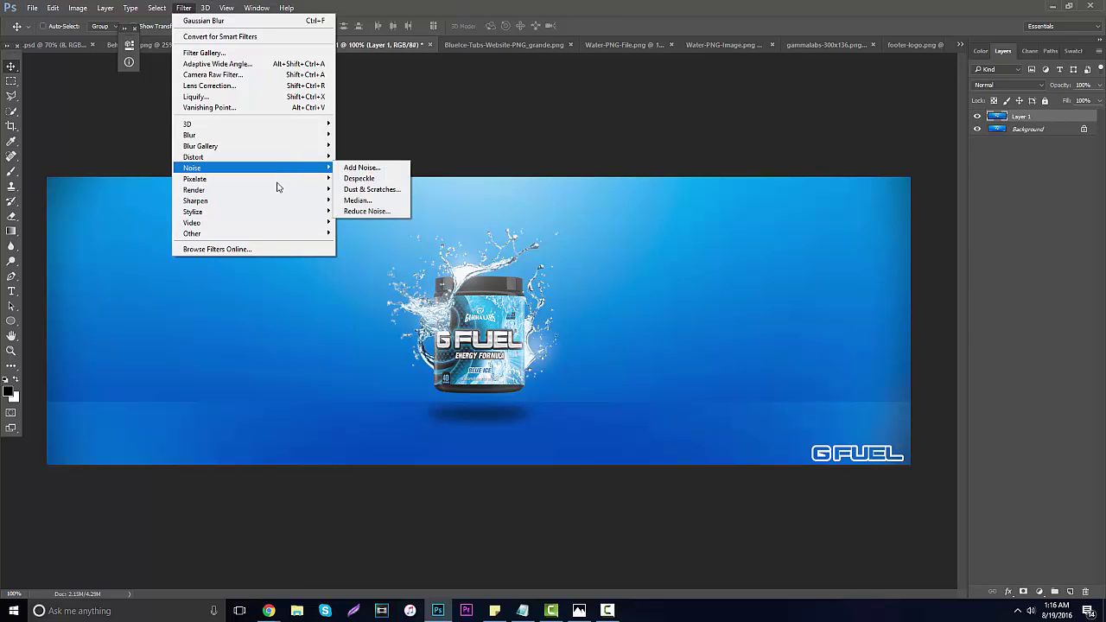
{"action": "mouse_move", "coordinate": [307, 189]}
{"action": "left_click", "coordinate": [367, 239]}
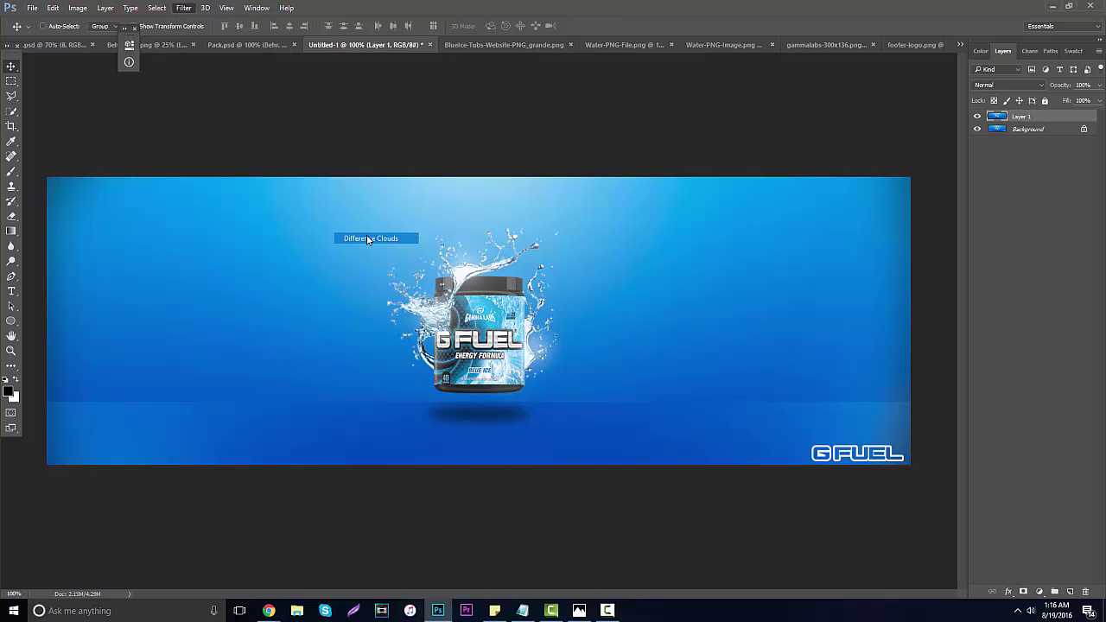
- Try the Overlay and Screen blend modes on the clouds layer and delete that layer
{"action": "left_click", "coordinate": [985, 85]}
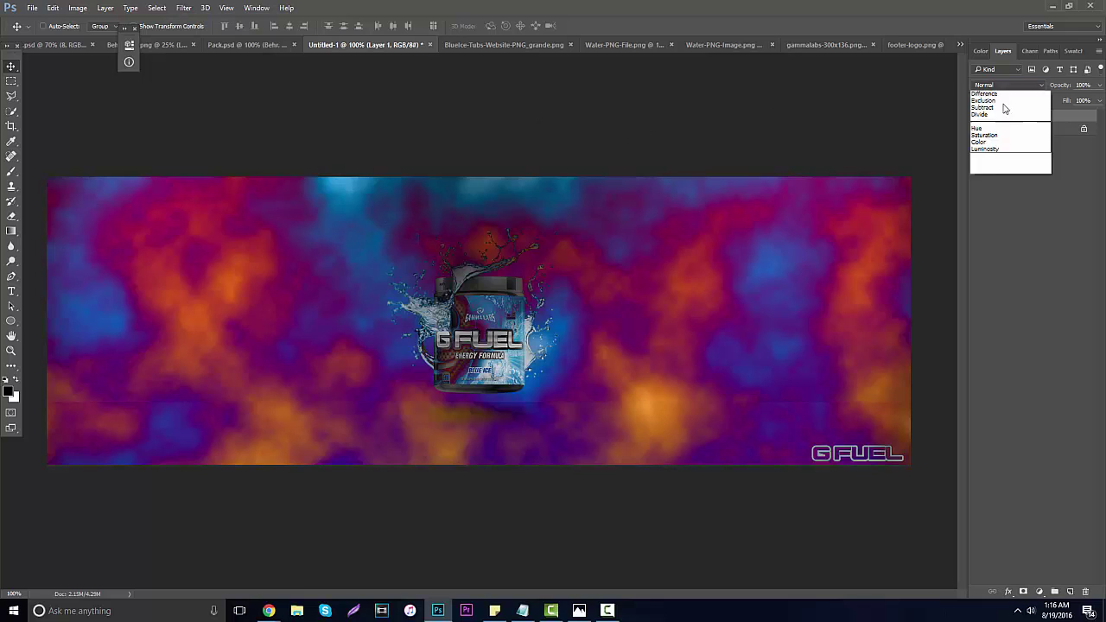
{"action": "left_click", "coordinate": [985, 202]}
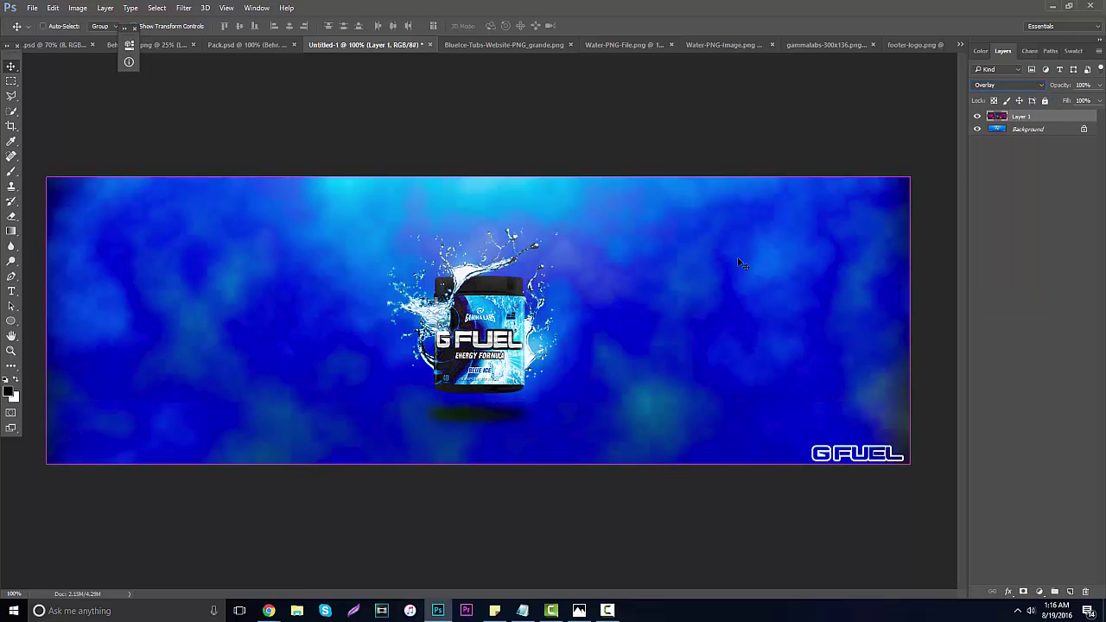
{"action": "left_click", "coordinate": [1005, 84]}
{"action": "left_click", "coordinate": [980, 163]}
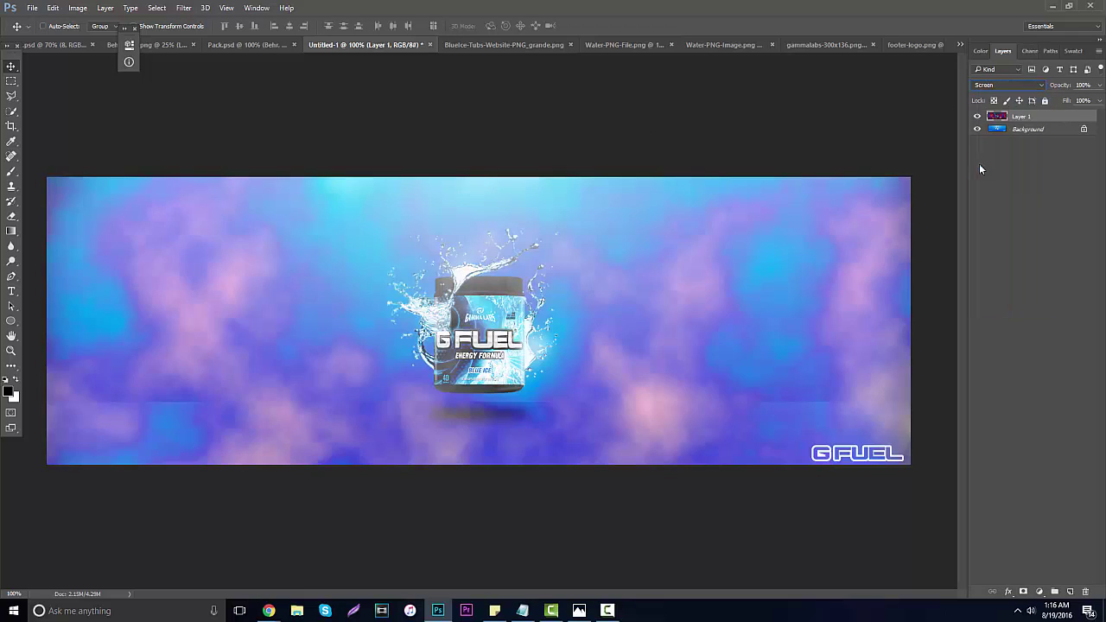
{"action": "left_click", "coordinate": [1085, 592]}
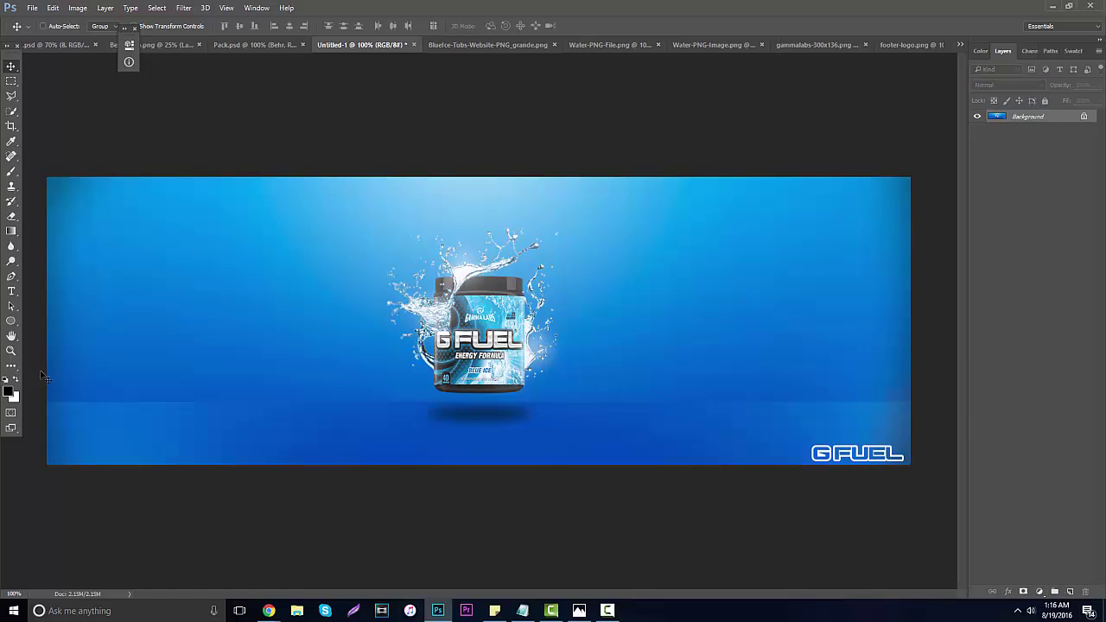
{"action": "left_click", "coordinate": [12, 350]}
{"action": "mouse_move", "coordinate": [502, 362]}
{"action": "left_mouse_down"}
{"action": "mouse_move", "coordinate": [475, 361]}
{"action": "mouse_move", "coordinate": [562, 361]}
{"action": "mouse_move", "coordinate": [501, 361]}
{"action": "left_mouse_up"}
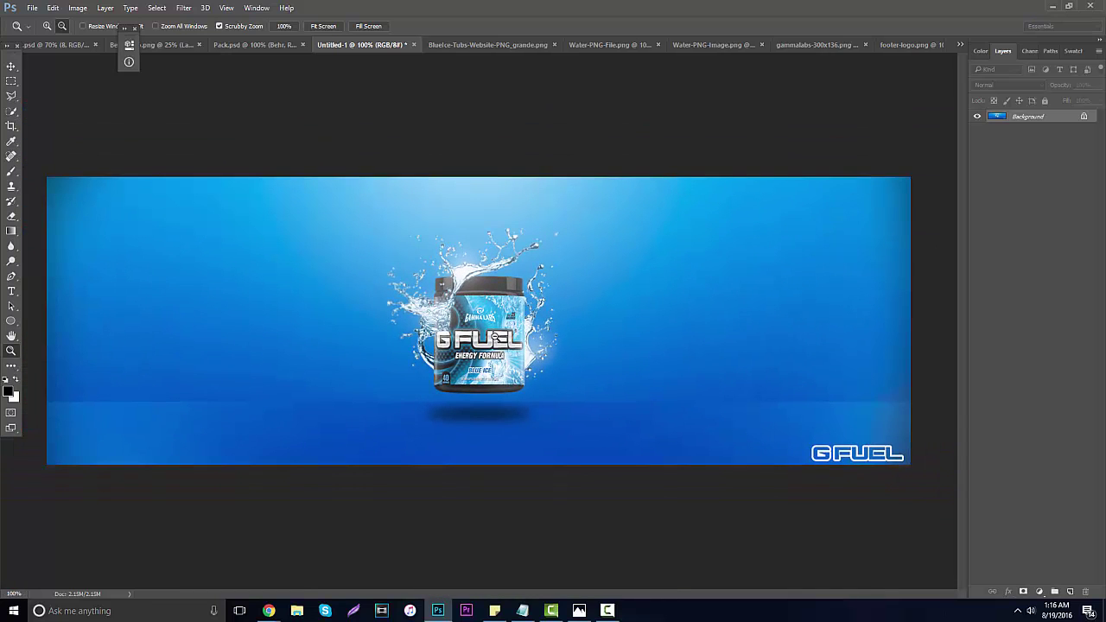